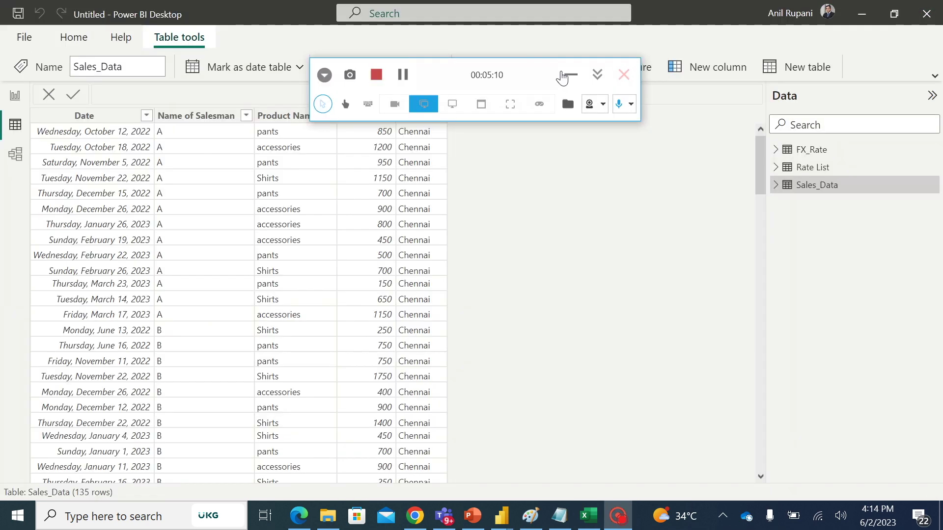
pyautogui.click(566, 72)
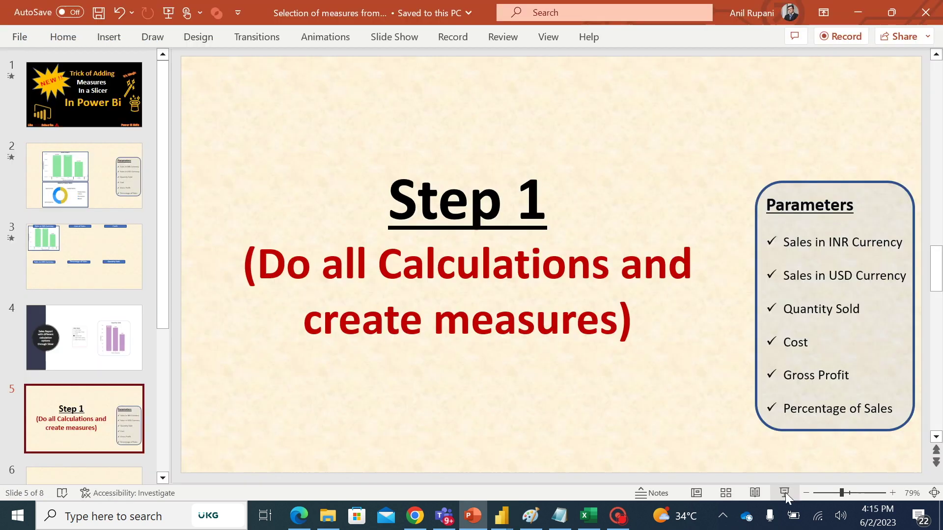
pyautogui.click(786, 493)
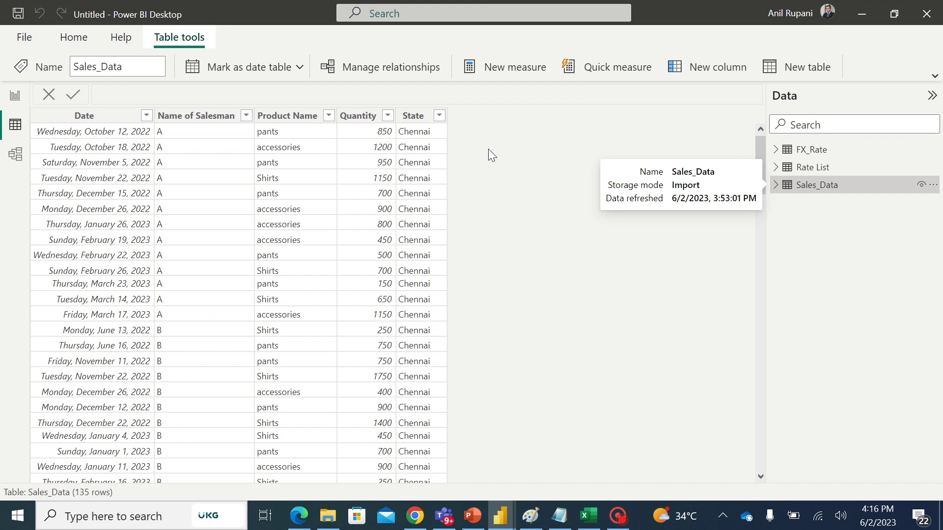
# Add a calculated column named Selling price to the Sales_Data table and begin its formula with LOOKUPVALUE.
pyautogui.click(933, 186)
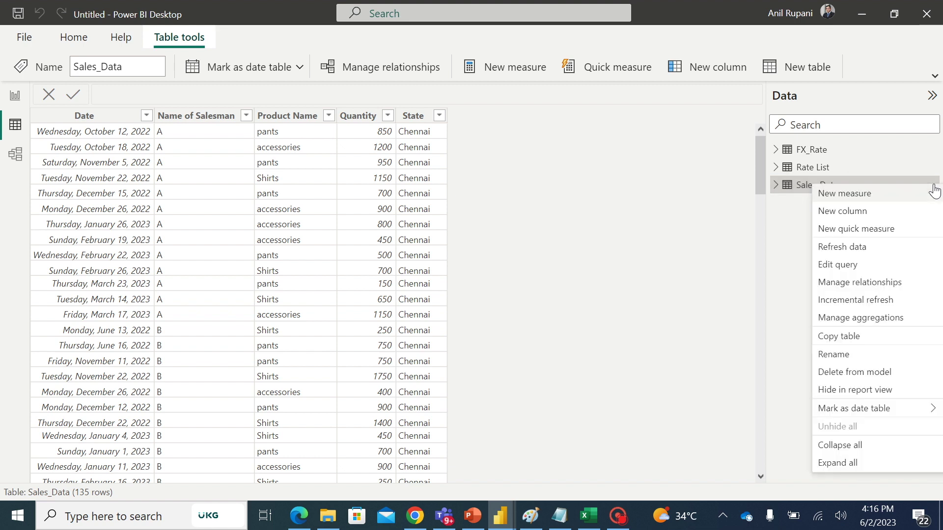
pyautogui.click(843, 212)
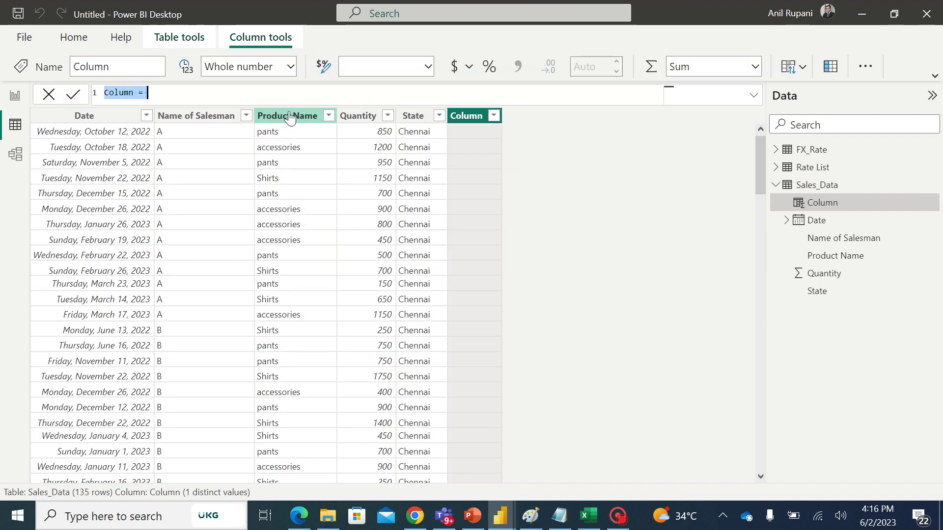
pyautogui.press('BackSpace')
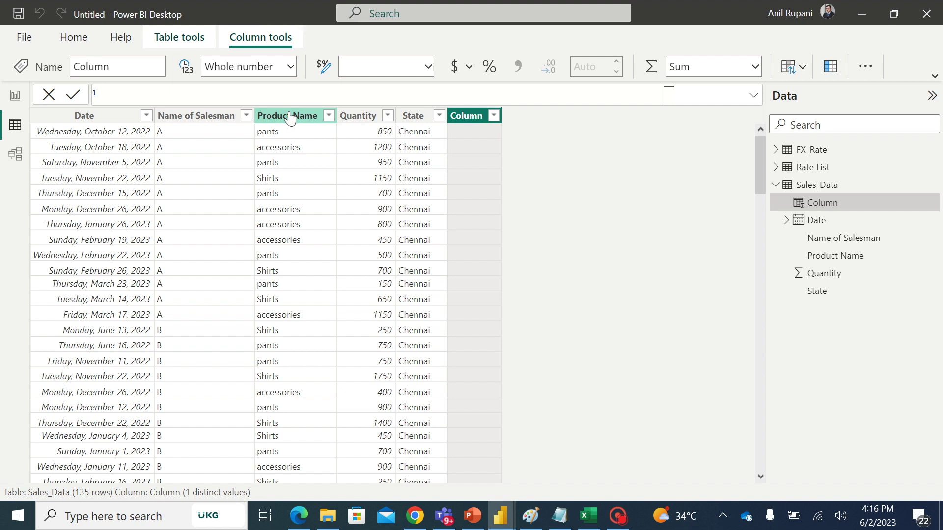
pyautogui.write('Selling pro')
pyautogui.press('BackSpace')
pyautogui.write('ice = ')
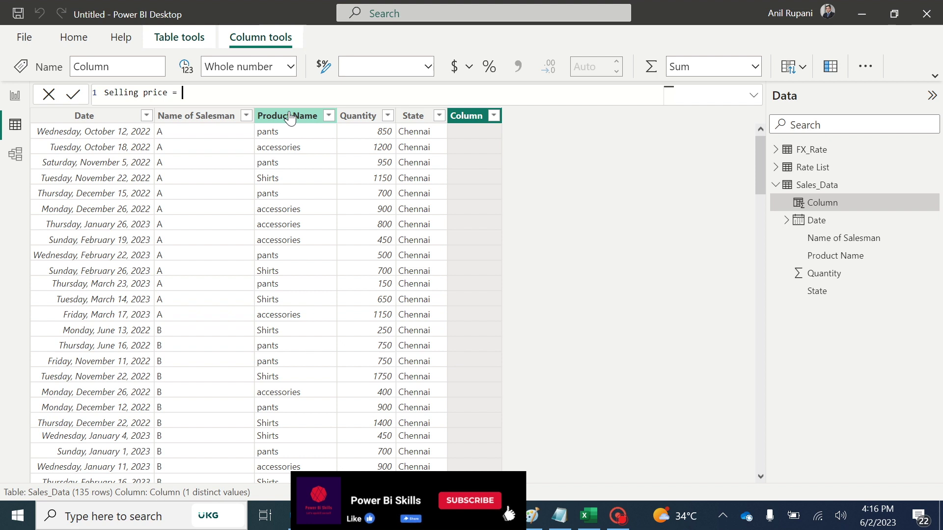
pyautogui.write('lookupvalue')
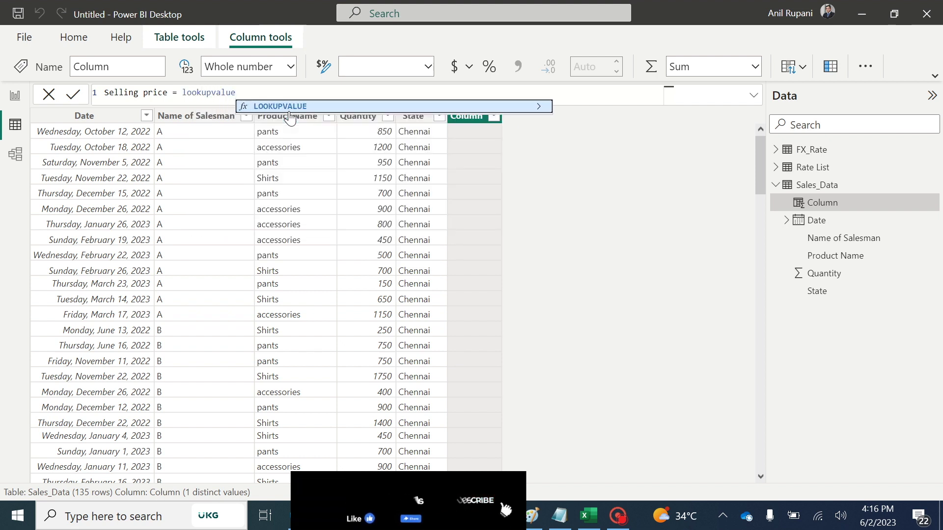
pyautogui.write('(')
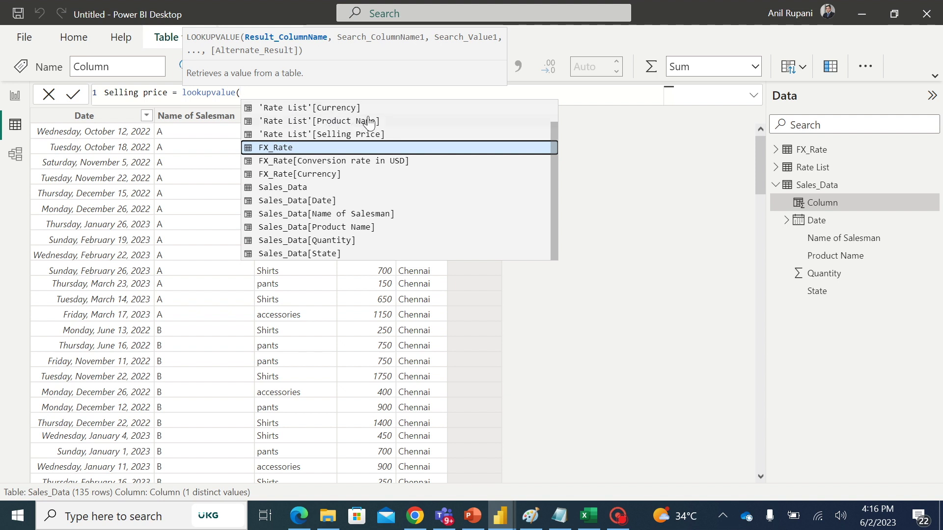
# Complete the Selling price formula to return 'Rate List'[Selling Price] where 'Rate List'[Product Name] matches Sales_Data[Product Name].
pyautogui.click(348, 134)
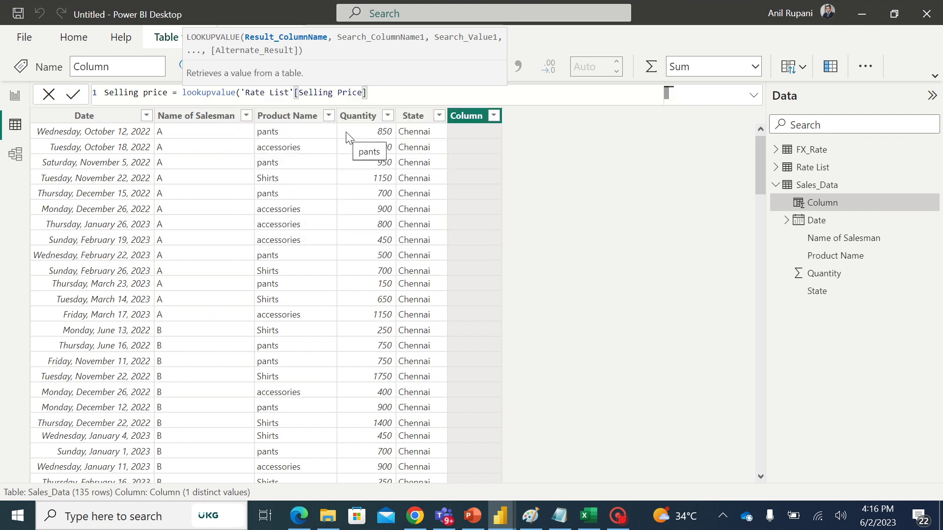
pyautogui.write(',')
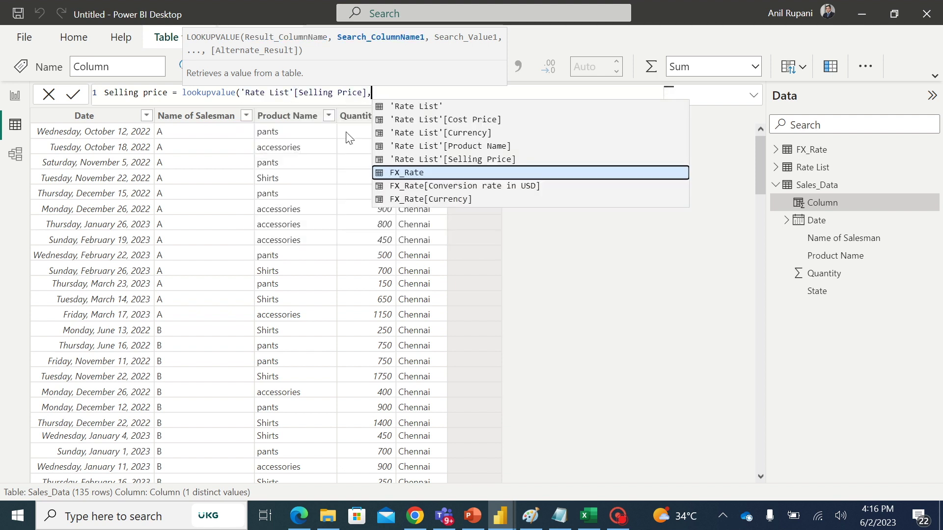
pyautogui.click(439, 147)
pyautogui.write(',')
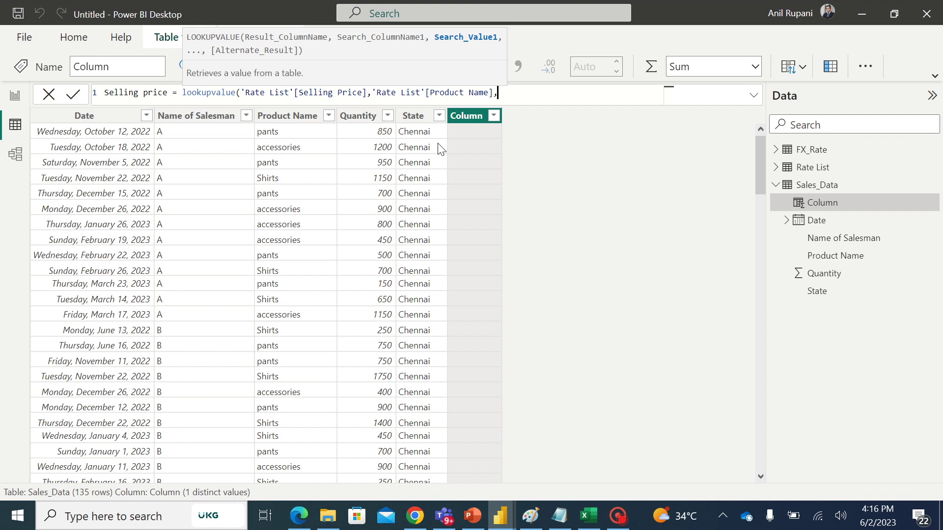
pyautogui.write('sal')
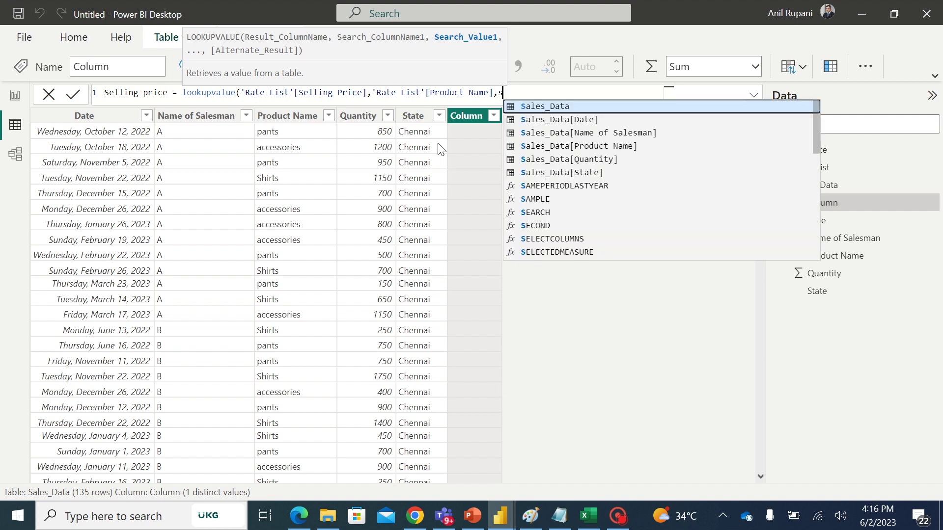
pyautogui.click(603, 142)
pyautogui.write(')')
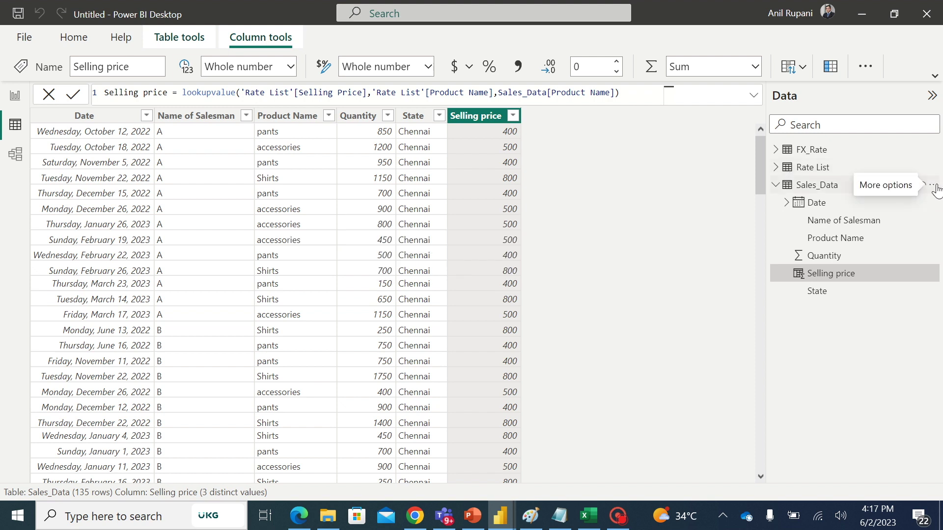
# Add another calculated column to Sales_Data named Cost price and begin its formula with LOOKUPVALUE.
pyautogui.click(933, 187)
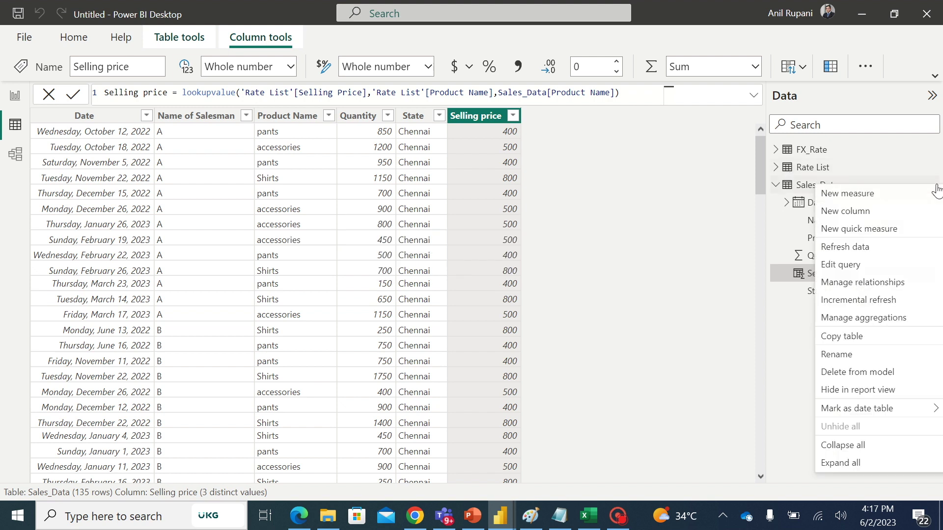
pyautogui.click(852, 216)
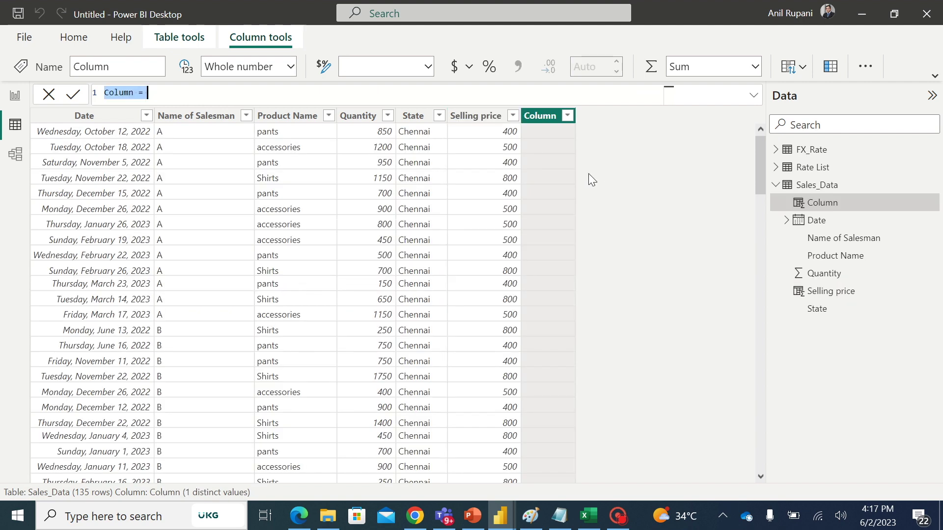
pyautogui.press('BackSpace')
pyautogui.write('C')
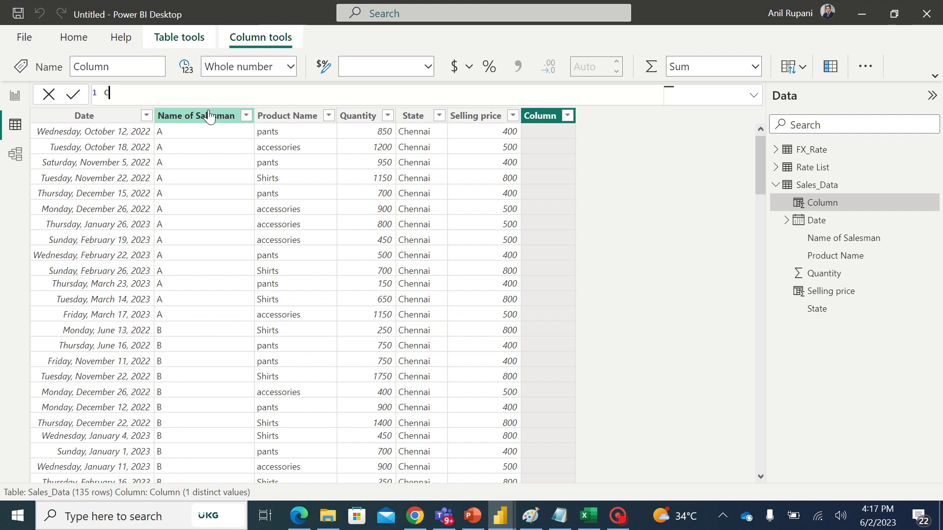
pyautogui.write('ost price = look')
pyautogui.press('Tab')
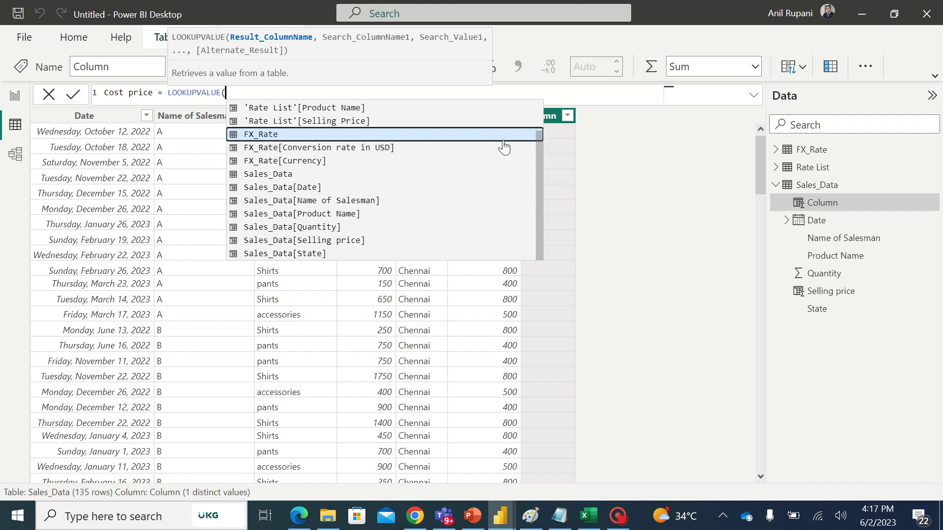
# Complete the Cost price formula to return 'Rate List'[Cost Price] where 'Rate List'[Product Name] matches Sales_Data[Product Name].
pyautogui.moveTo(538, 164); pyautogui.dragTo(536, 142)
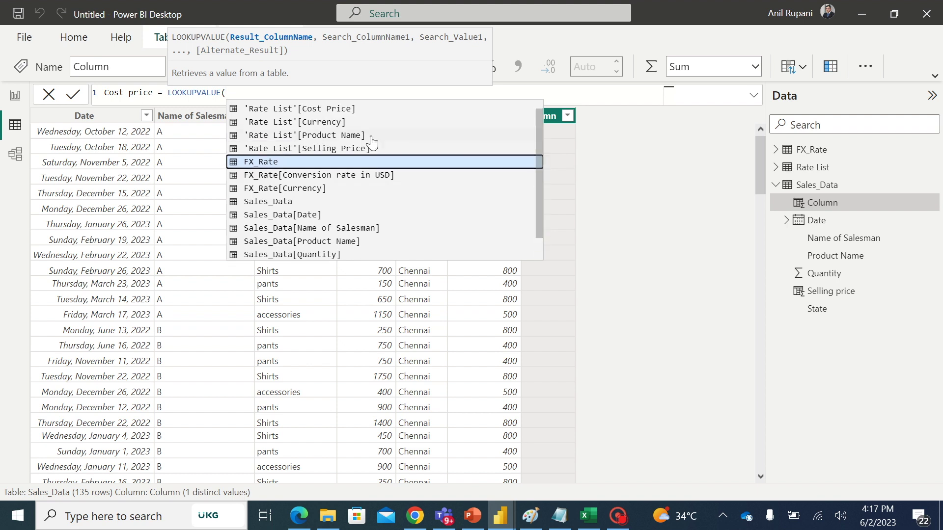
pyautogui.click(336, 109)
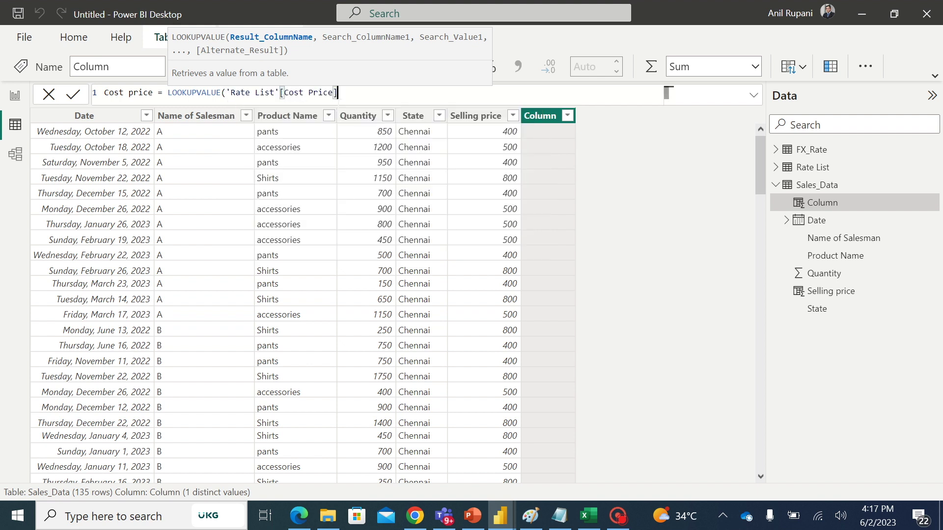
pyautogui.write(',')
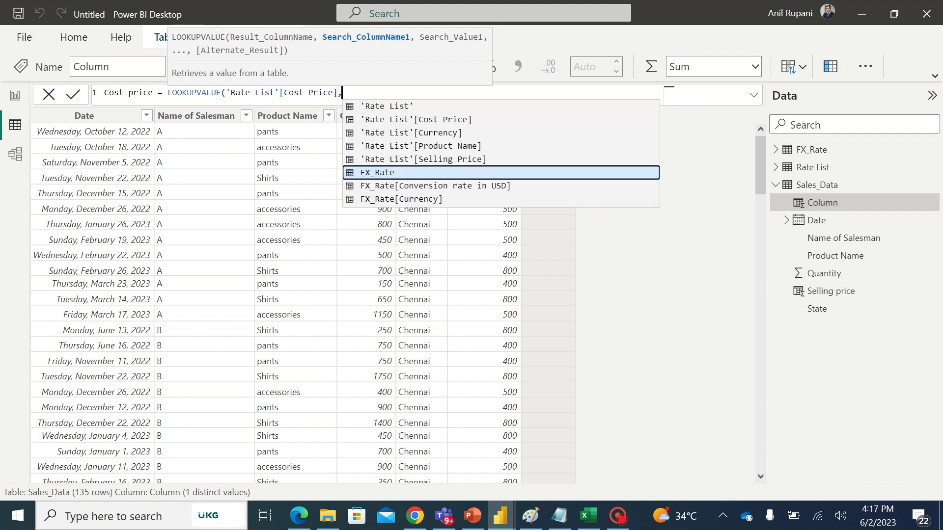
pyautogui.click(444, 146)
pyautogui.write(',')
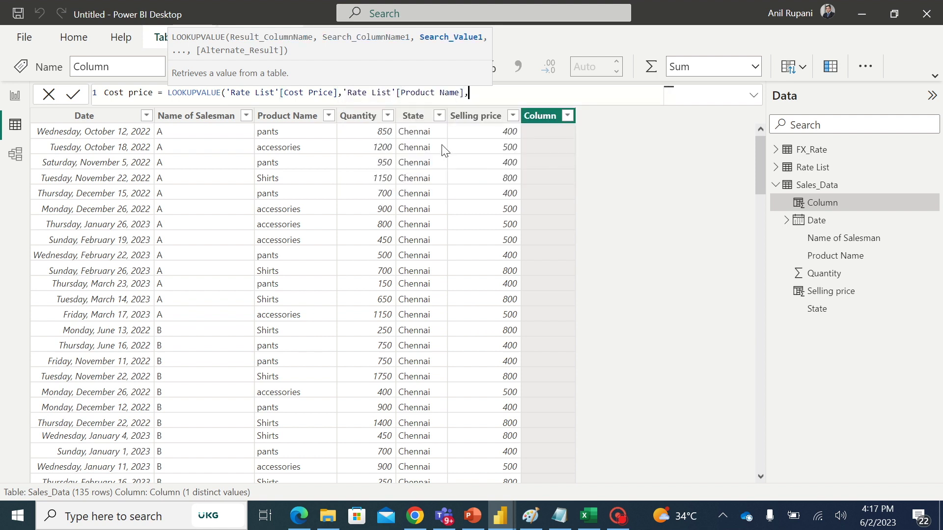
pyautogui.write('sal')
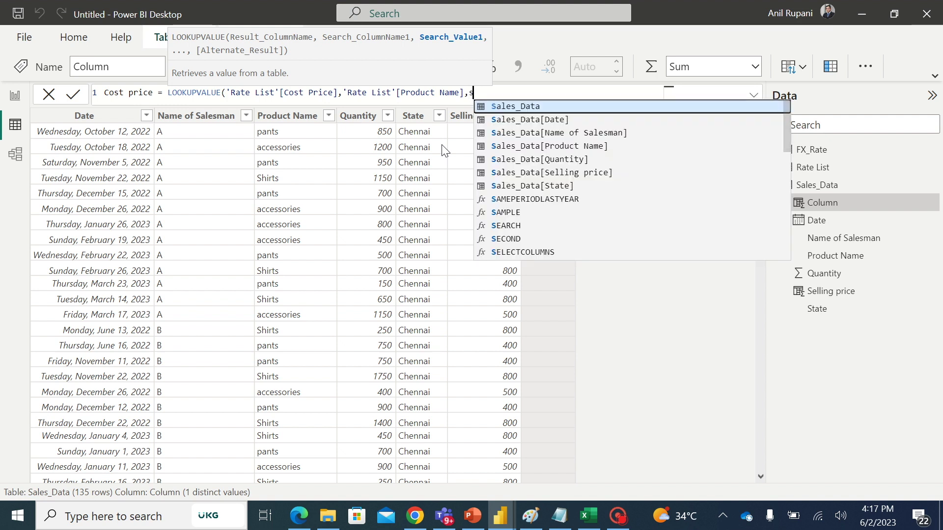
pyautogui.click(534, 146)
pyautogui.write(')')
pyautogui.press('Return')
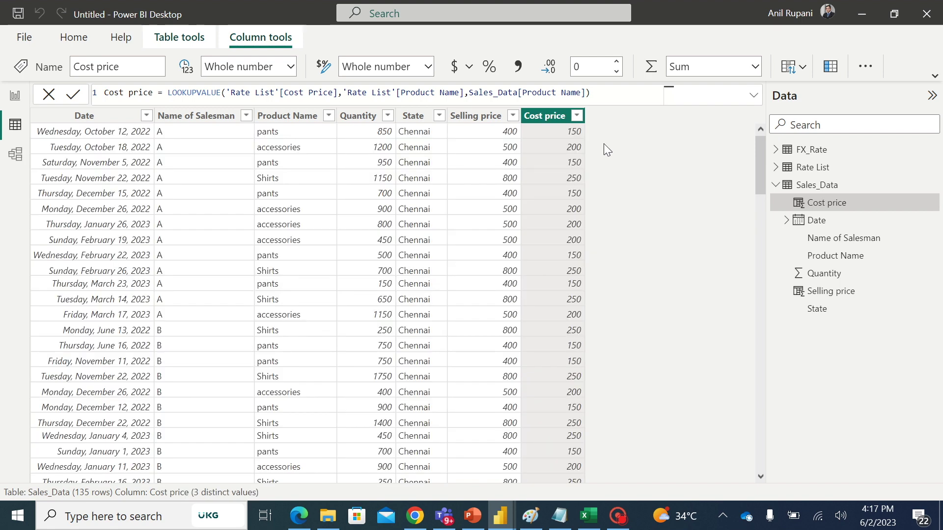
# Add a calculated column named Currency to Sales_Data and begin its formula with LOOKUPVALUE.
pyautogui.click(936, 203)
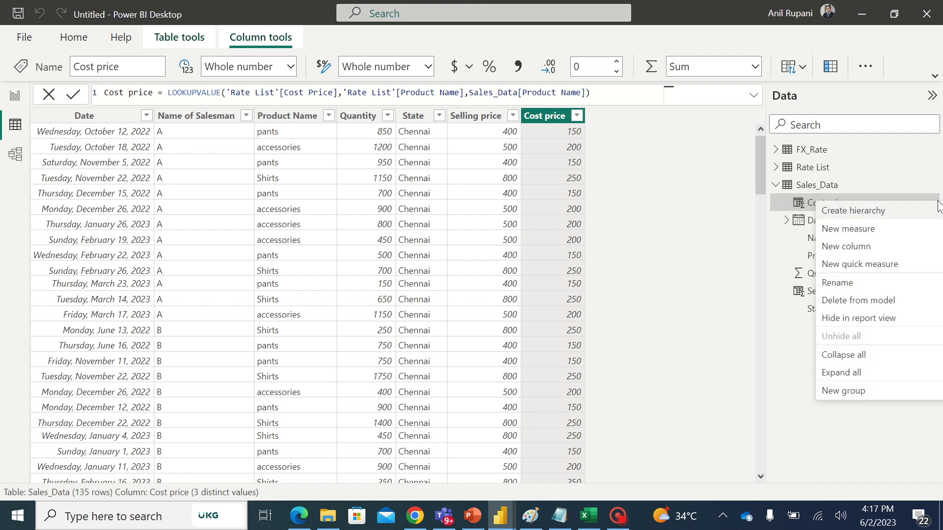
pyautogui.click(843, 248)
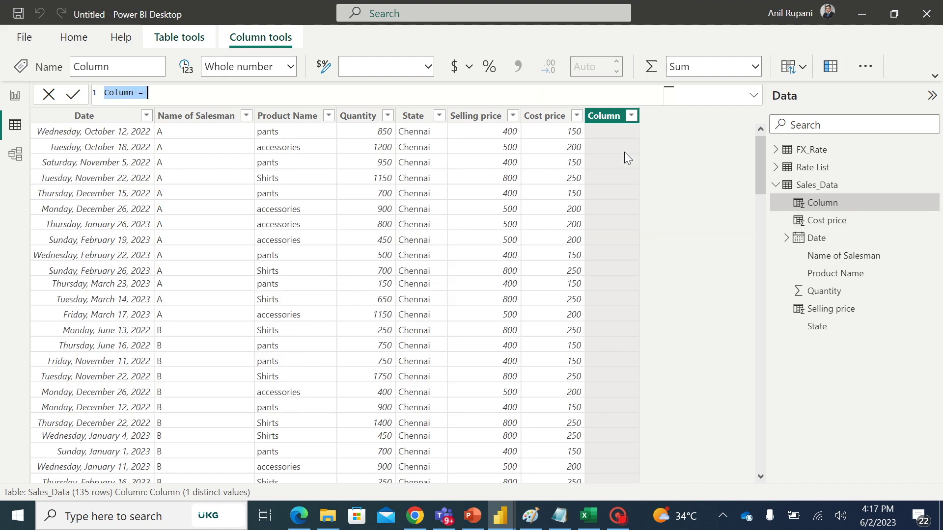
pyautogui.press('BackSpace')
pyautogui.write('Currency = look')
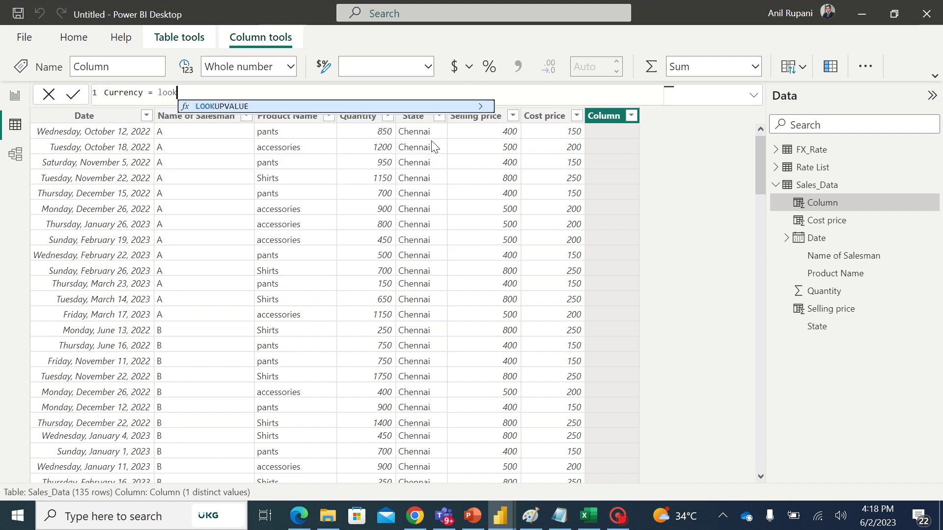
pyautogui.click(218, 107)
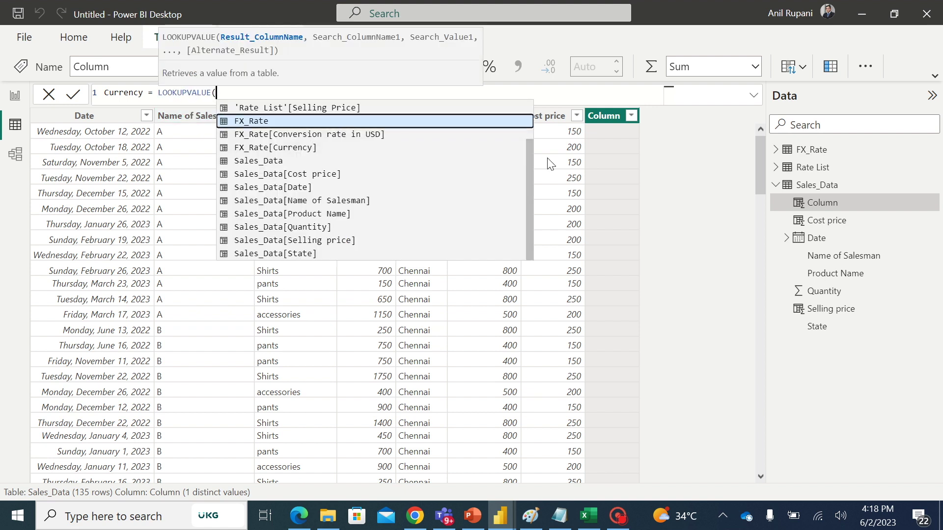
# Complete the Currency formula to return 'Rate List'[Currency] where 'Rate List'[Product Name] matches Sales_Data[Product Name].
pyautogui.moveTo(530, 161); pyautogui.dragTo(527, 123)
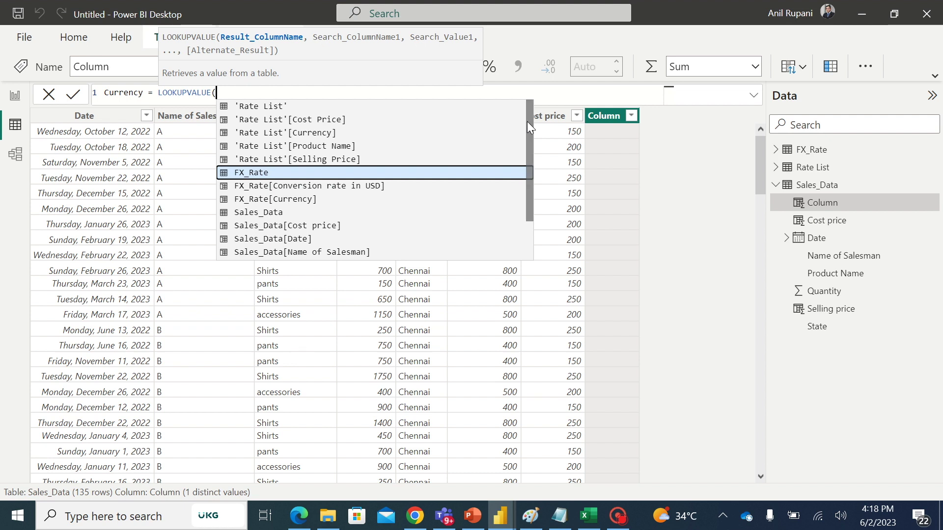
pyautogui.click(291, 131)
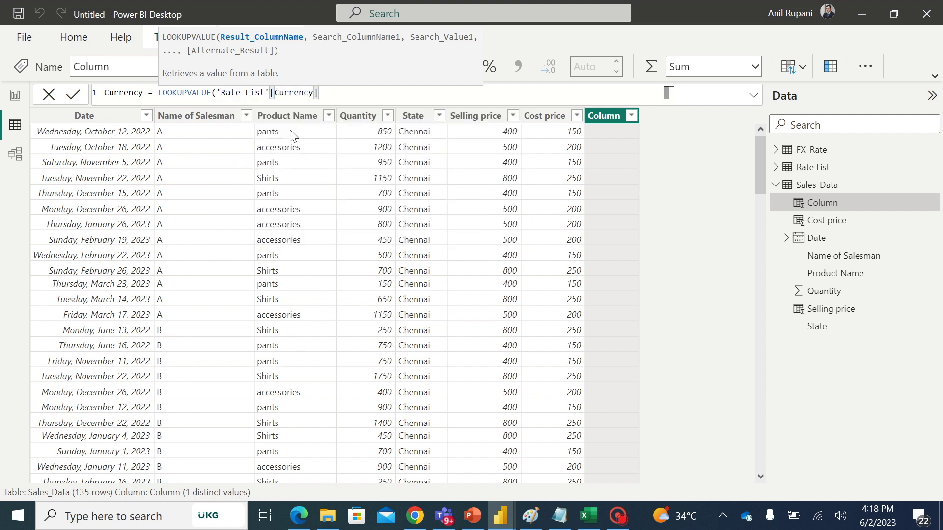
pyautogui.write(',')
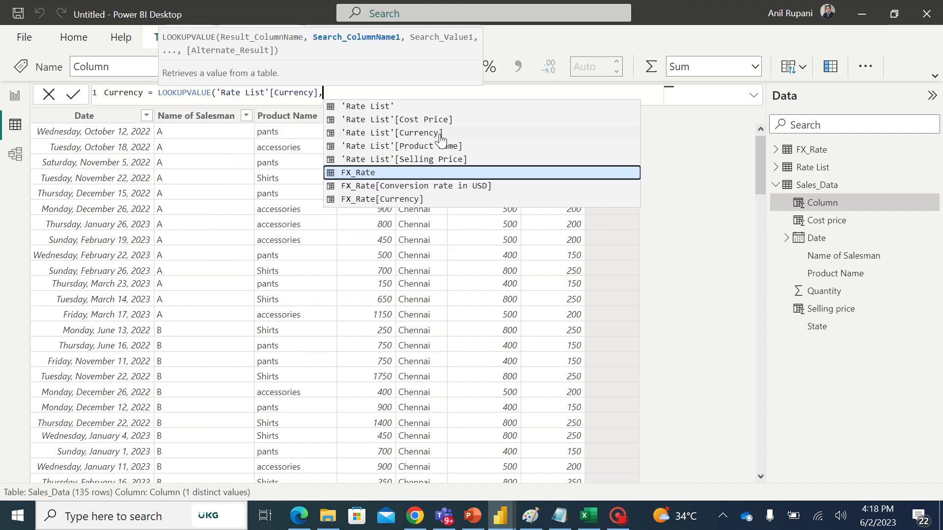
pyautogui.click(421, 146)
pyautogui.write(',')
pyautogui.write('sal')
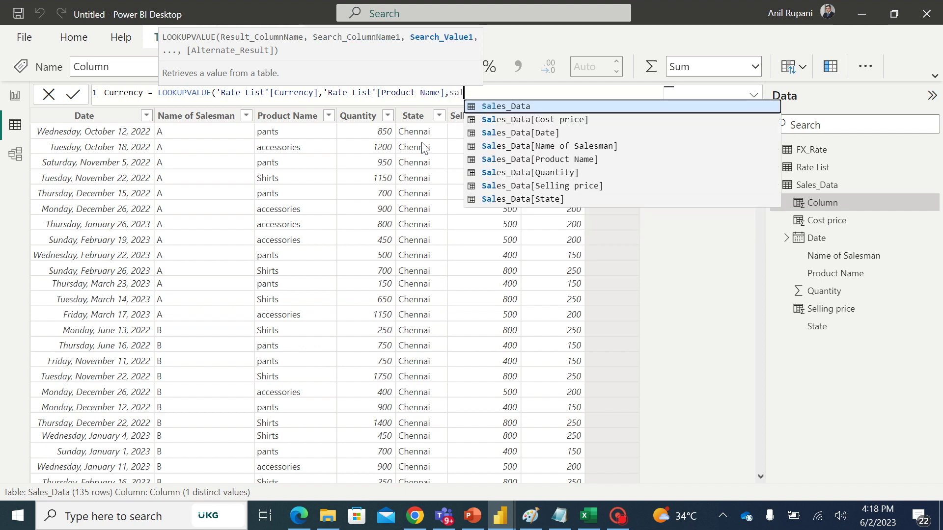
pyautogui.click(565, 160)
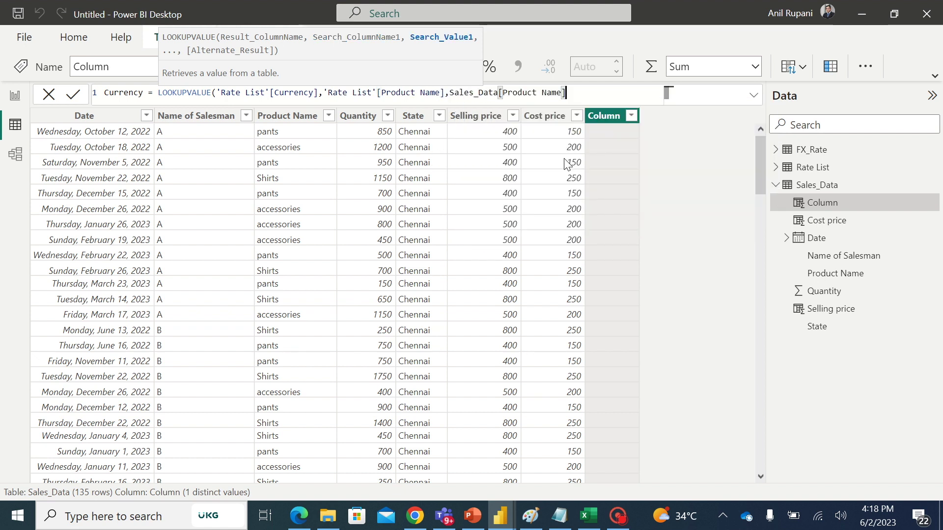
pyautogui.write(')')
pyautogui.press('Return')
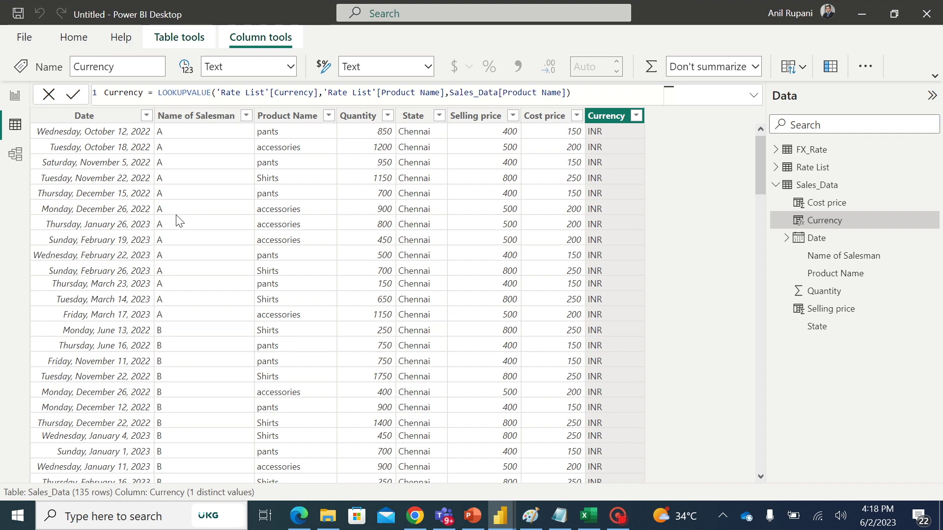
# In the report view, add a measure named Sales to Sales_Data and begin its formula with SUMX.
pyautogui.click(15, 97)
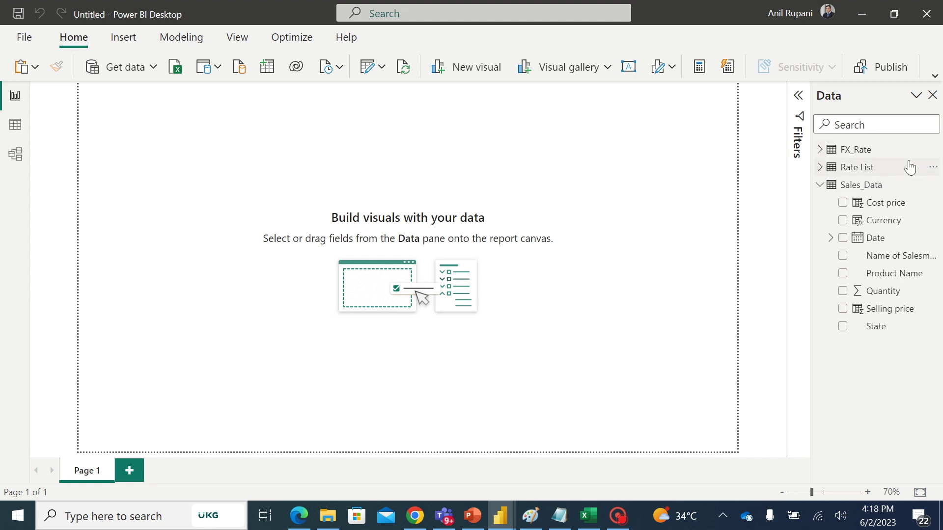
pyautogui.click(933, 189)
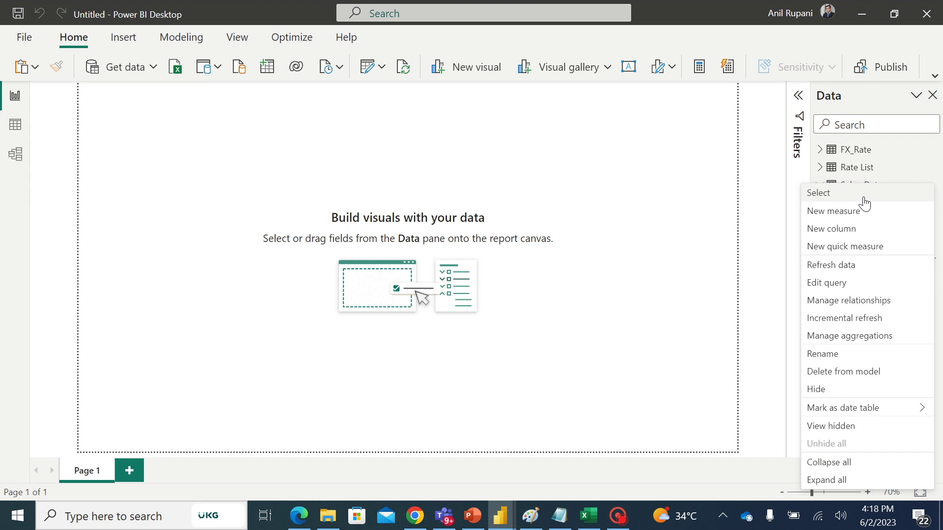
pyautogui.click(821, 212)
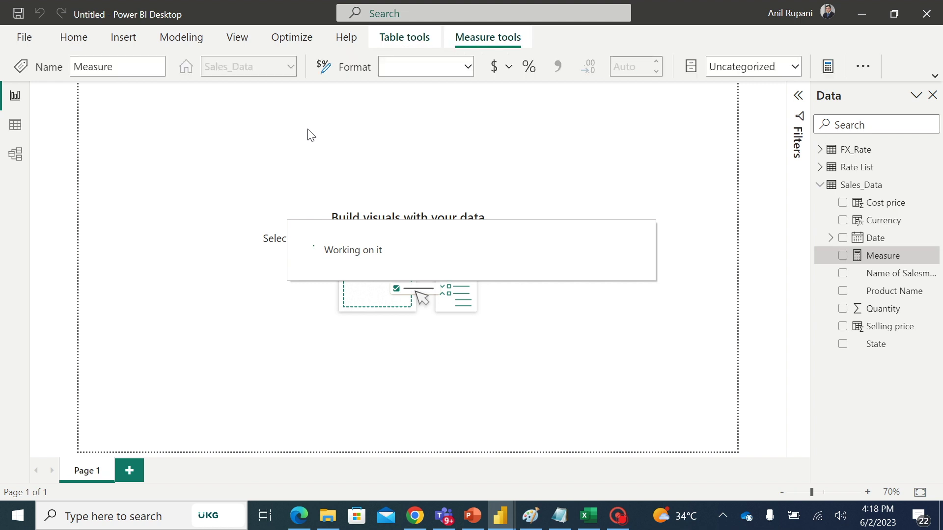
pyautogui.press('BackSpace')
pyautogui.write('Sales = su')
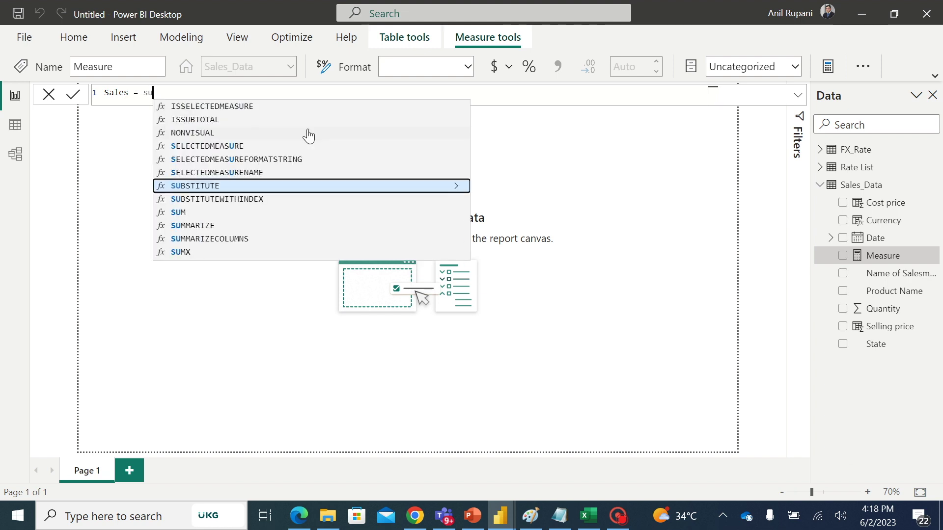
pyautogui.write('mx(')
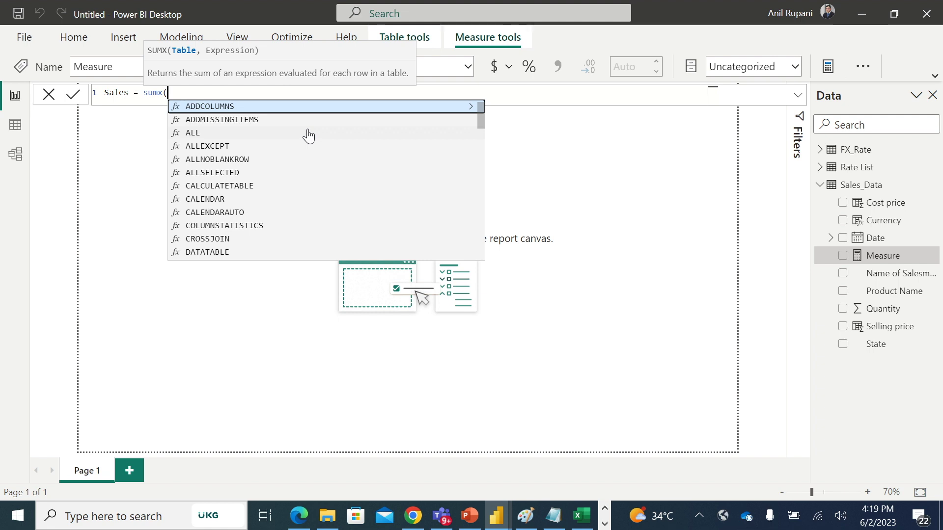
# Complete the Sales formula to iterate over Sales_Data and multiply Sales_Data[Quantity] by Sales_Data[Selling price].
pyautogui.write('s')
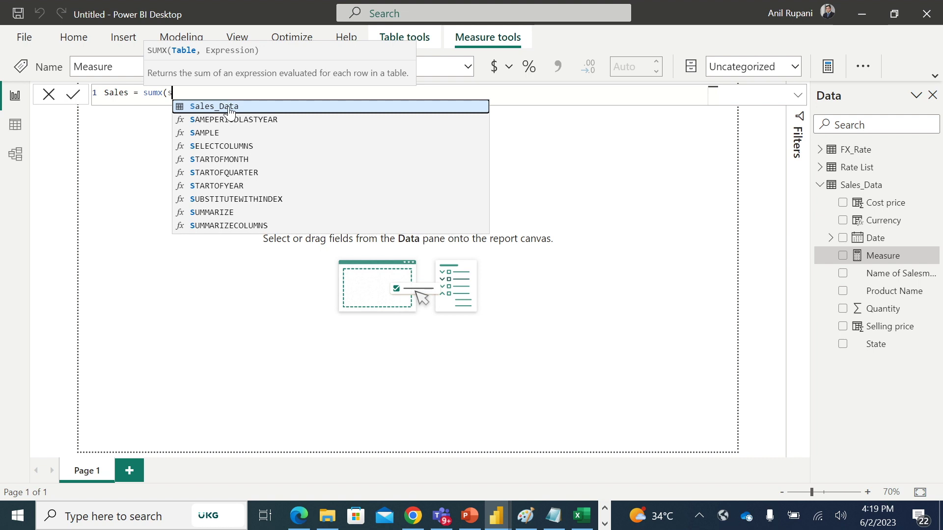
pyautogui.press('Tab')
pyautogui.write(',')
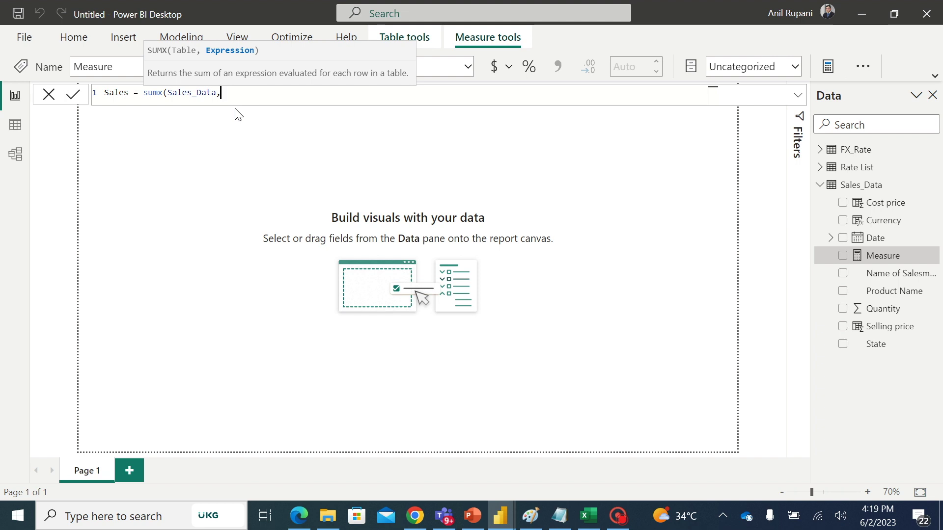
pyautogui.write('qu')
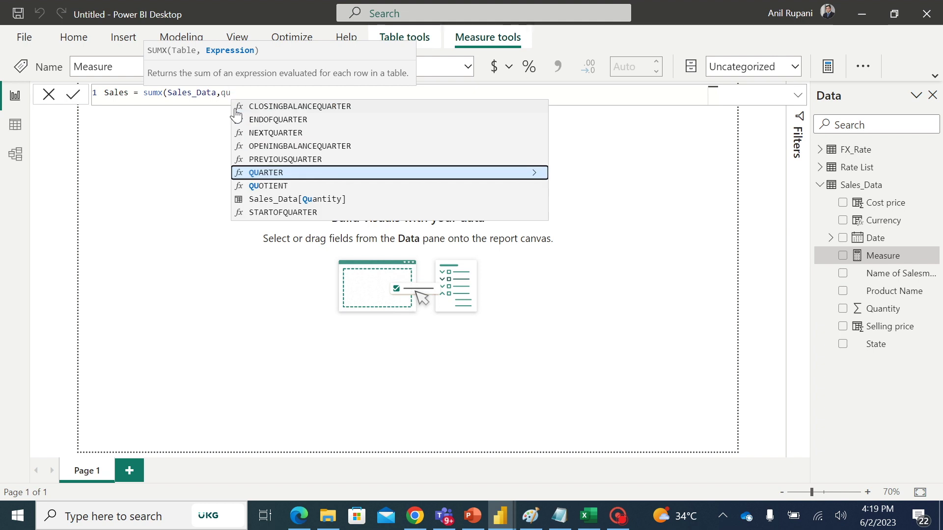
pyautogui.click(324, 198)
pyautogui.write('*')
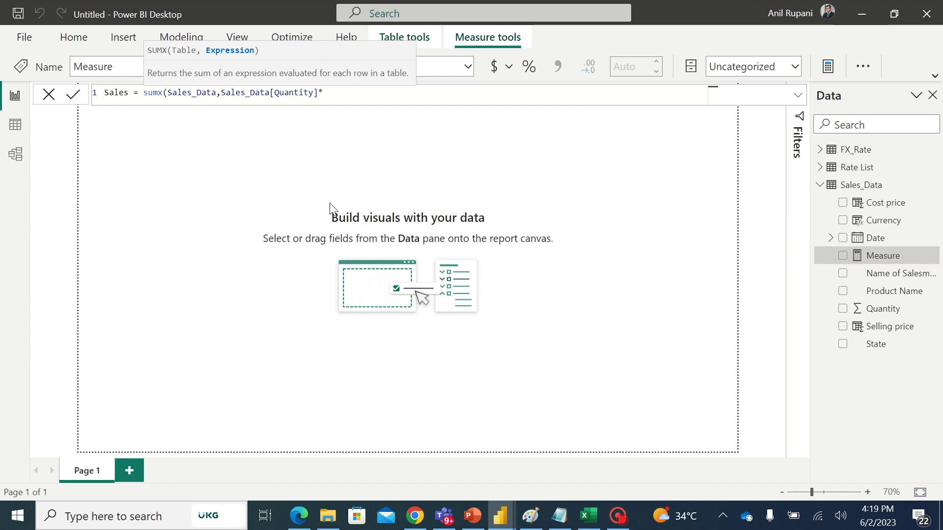
pyautogui.write('sell')
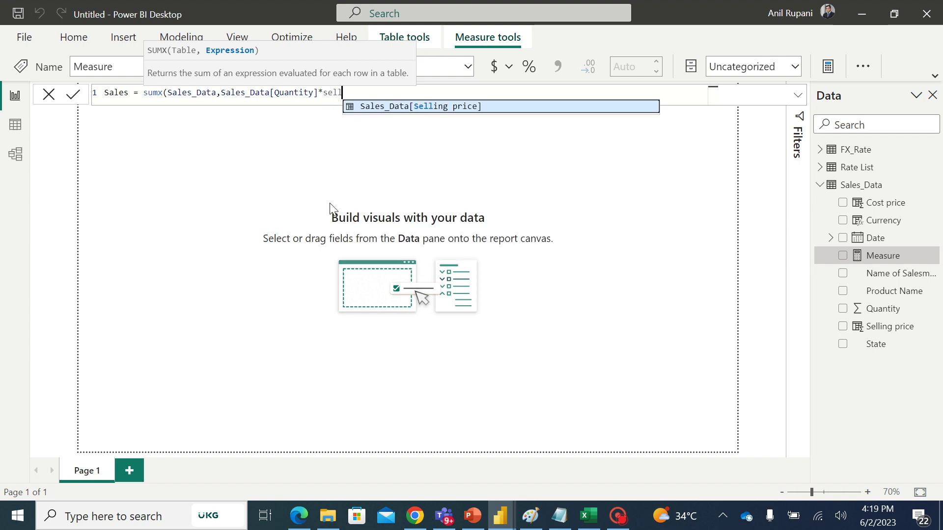
pyautogui.click(395, 109)
pyautogui.write(')')
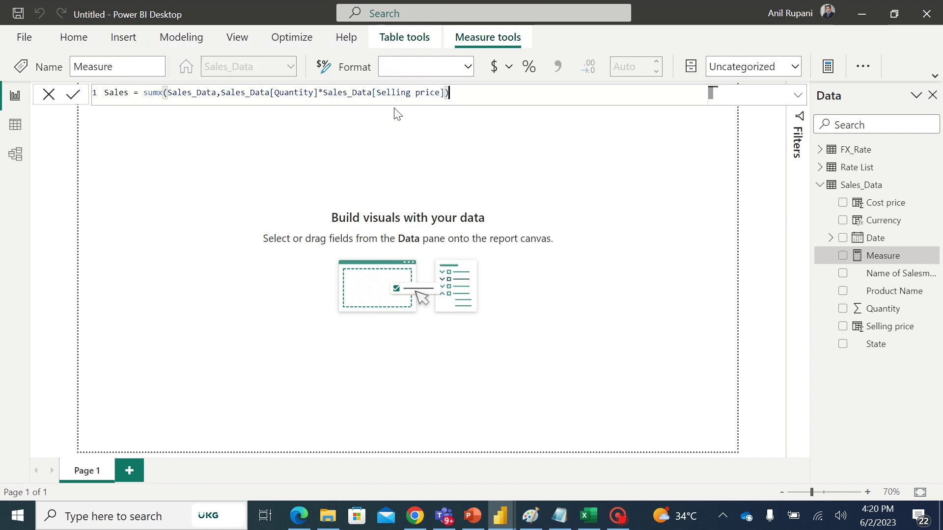
pyautogui.press('Return')
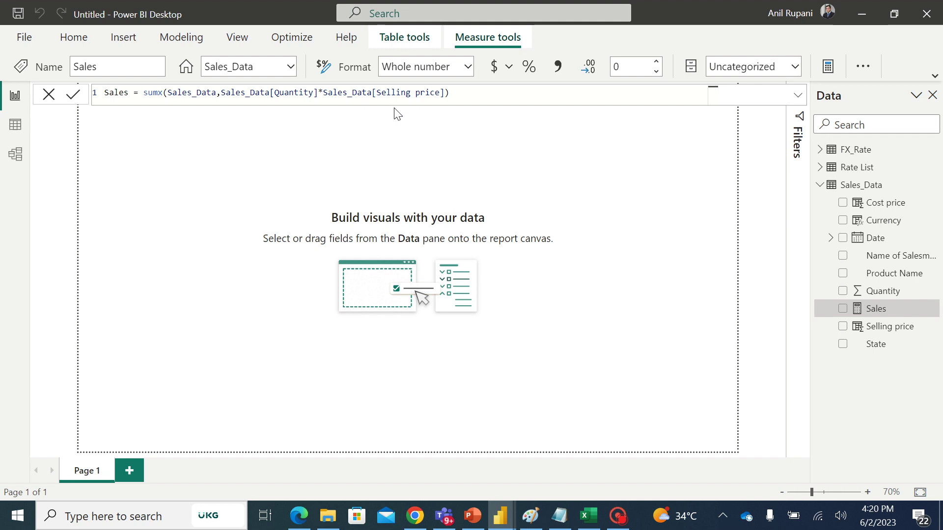
# Add another measure to Sales_Data named Cost of sales and begin its formula with SUMX.
pyautogui.click(929, 187)
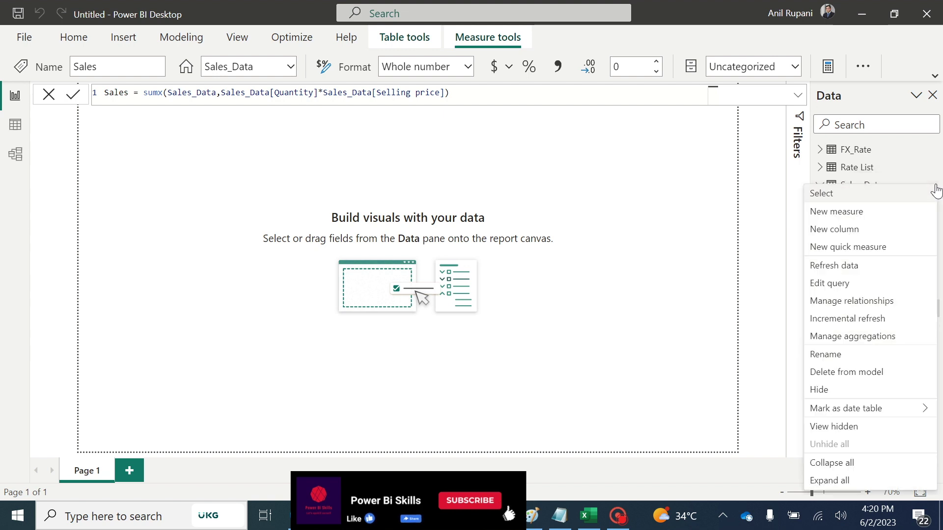
pyautogui.click(838, 212)
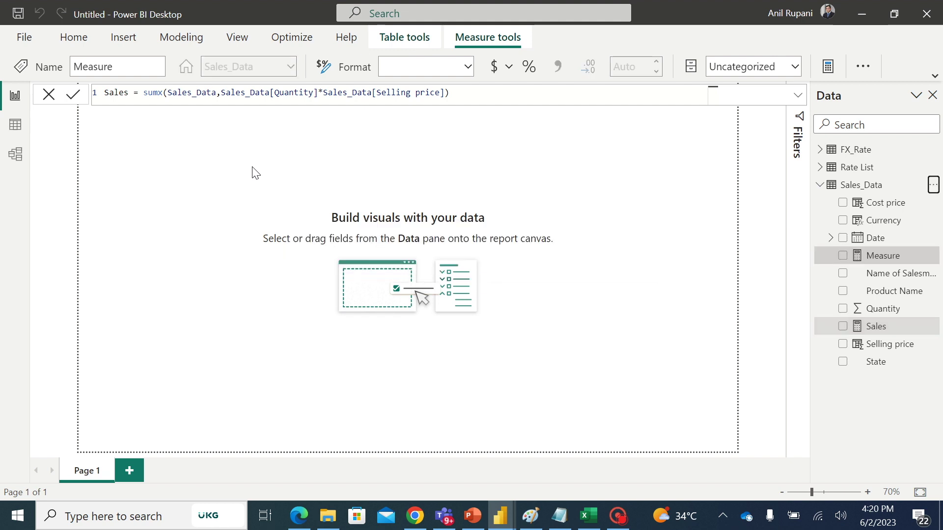
pyautogui.press('BackSpace')
pyautogui.write('C')
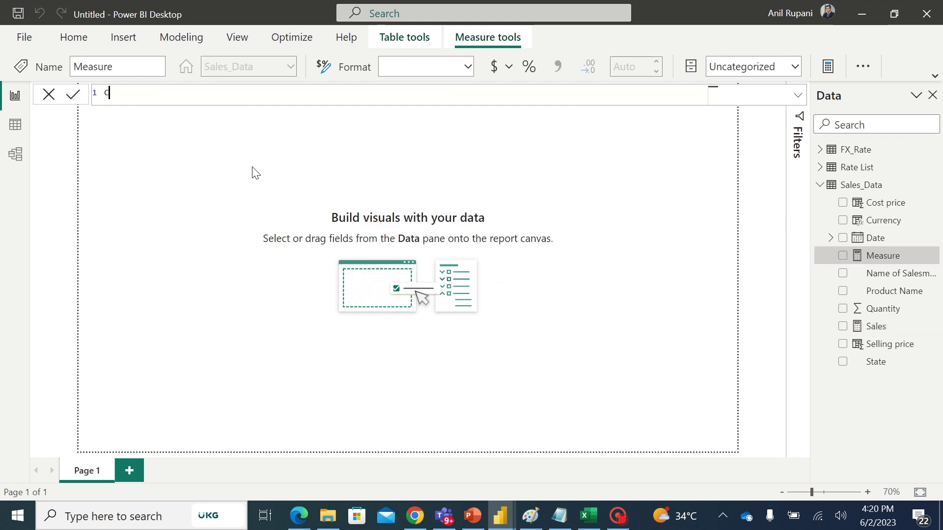
pyautogui.write('ost of sales = sumx')
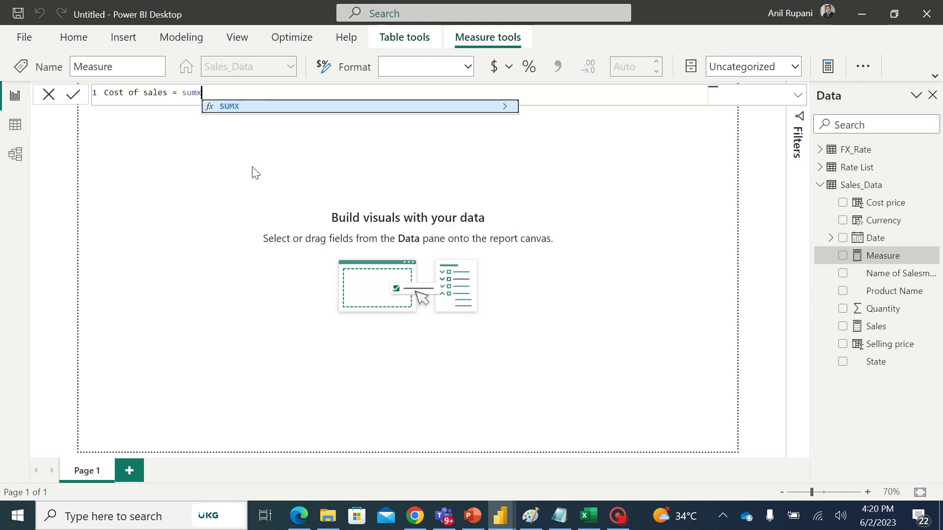
pyautogui.write('(')
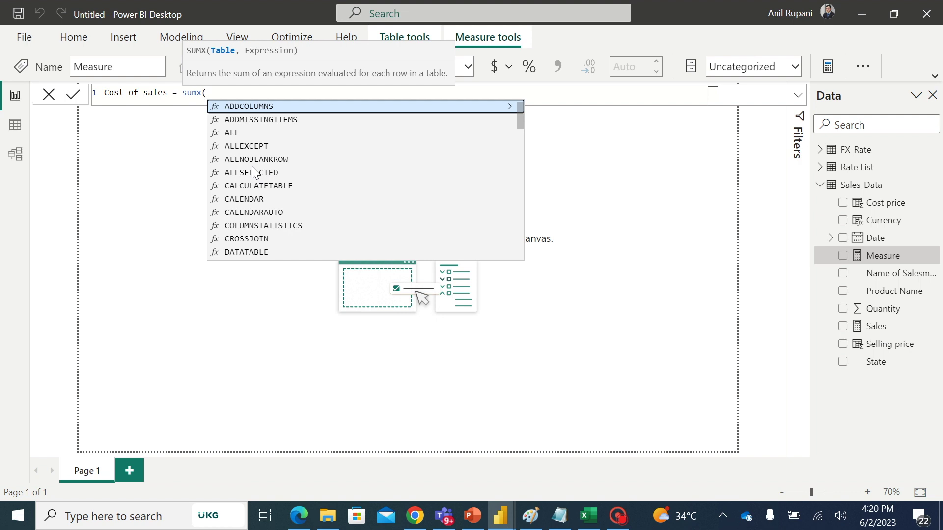
# Complete the Cost of sales formula to iterate over Sales_Data and multiply Sales_Data[Quantity] by Sales_Data[Cost price].
pyautogui.write('sal')
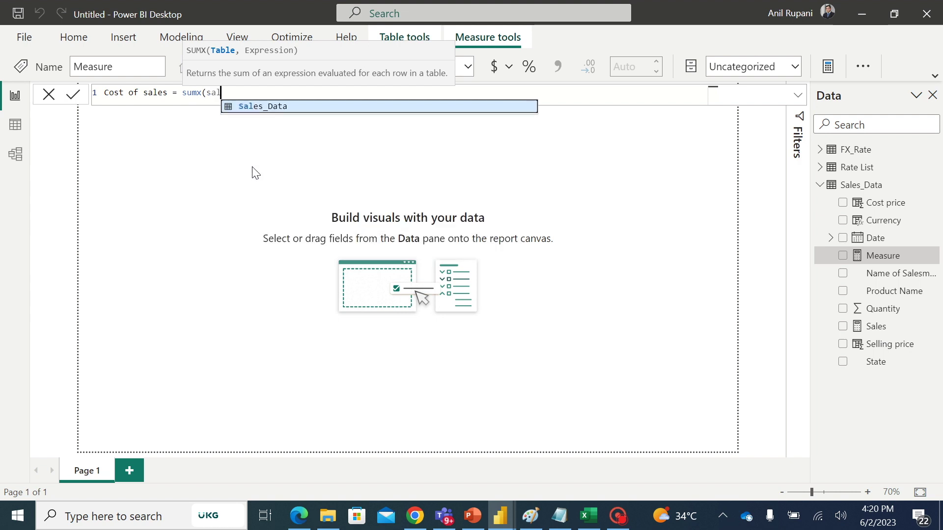
pyautogui.click(277, 106)
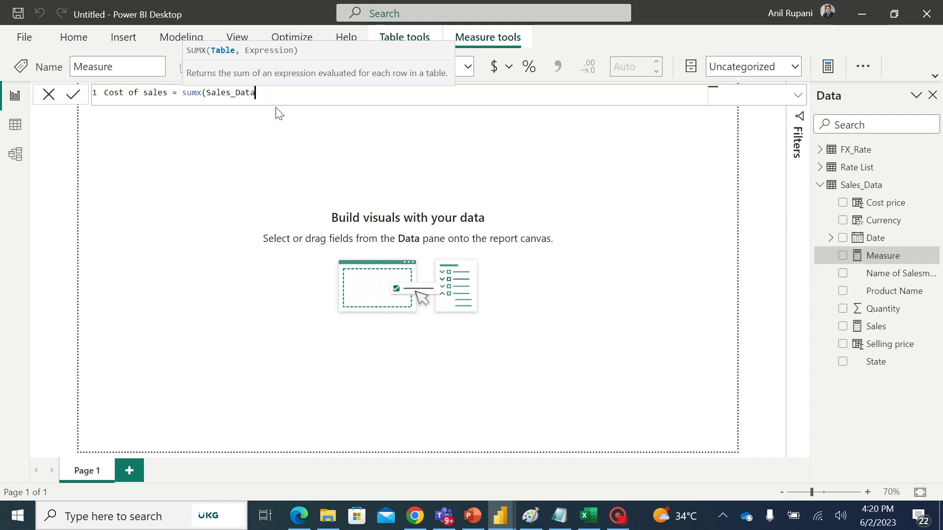
pyautogui.write(',quan')
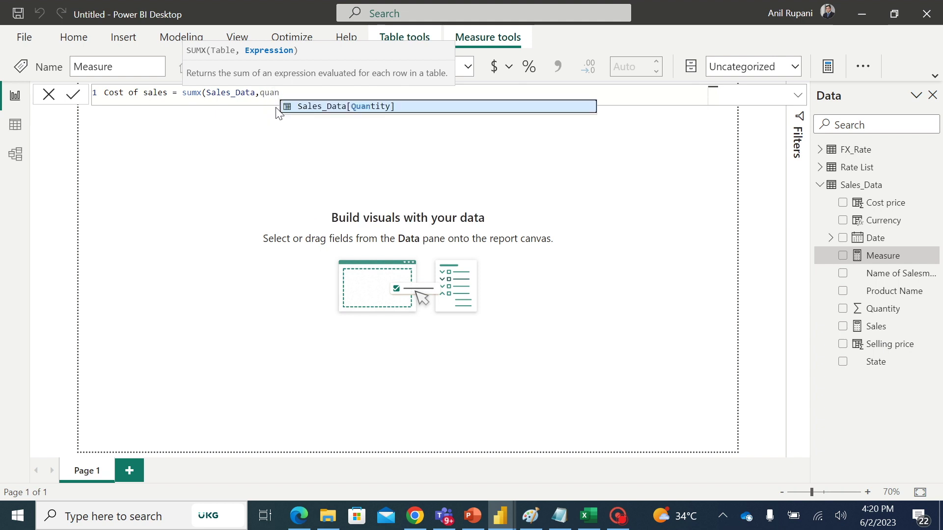
pyautogui.click(357, 107)
pyautogui.write('*cost')
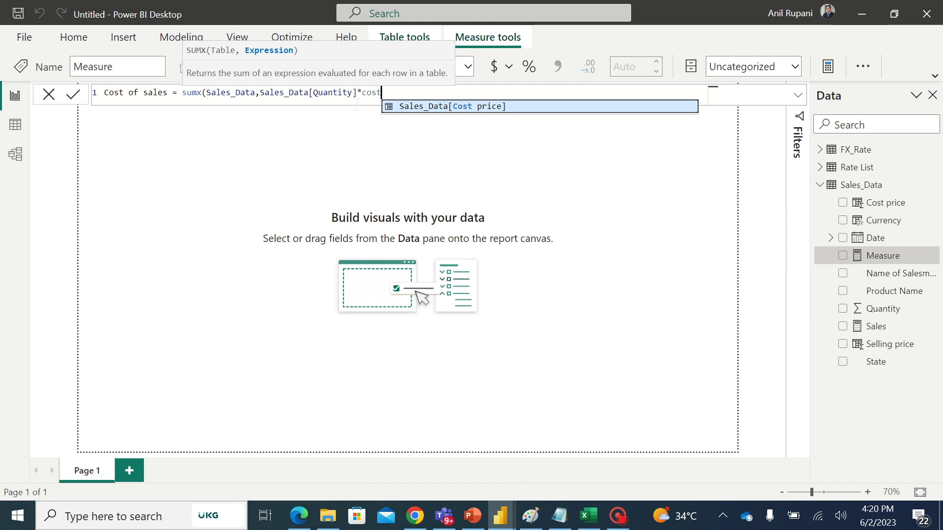
pyautogui.click(432, 110)
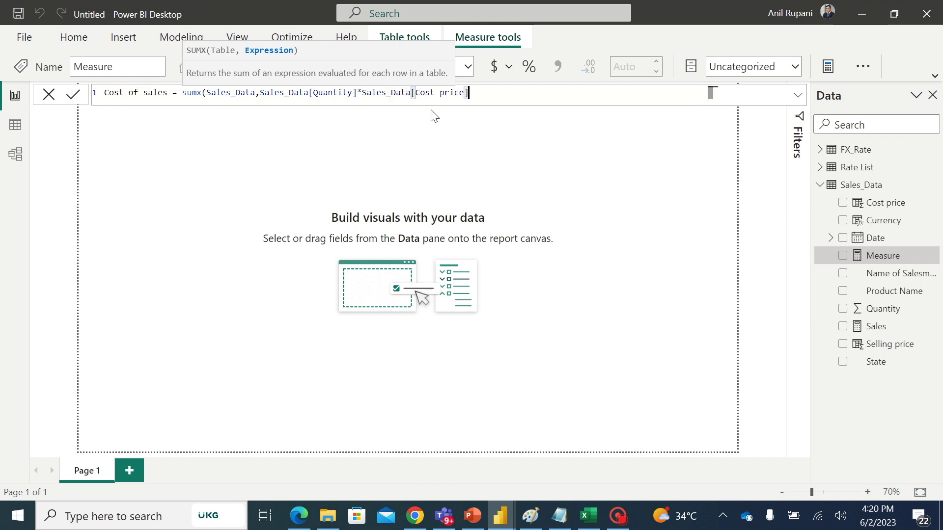
pyautogui.write(')')
pyautogui.press('Return')
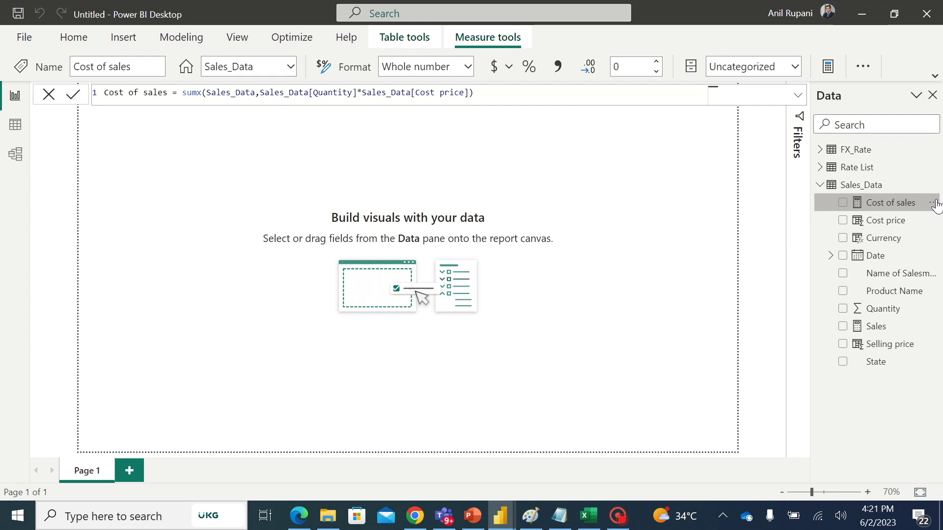
# Add a measure named Sales in USD Currency to Sales_Data and begin its formula with the [Sales] measure and a multiplication sign.
pyautogui.click(933, 202)
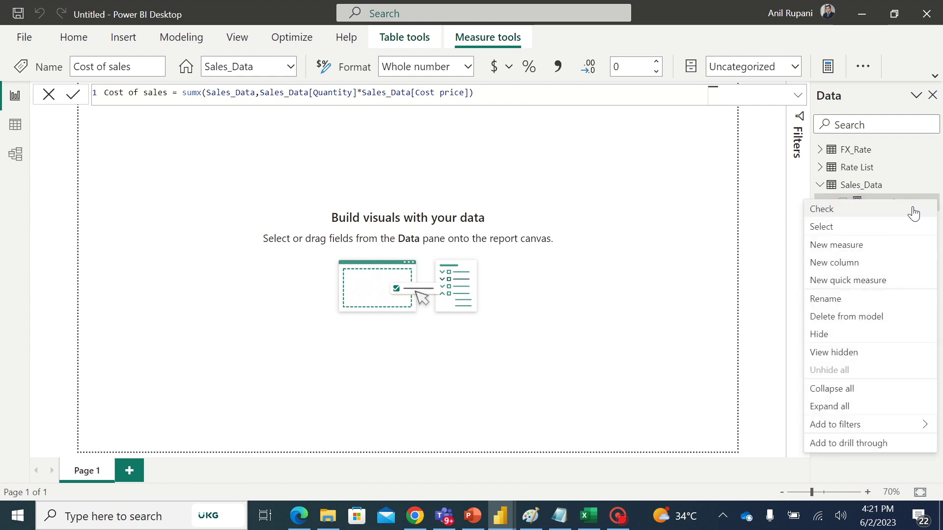
pyautogui.click(855, 248)
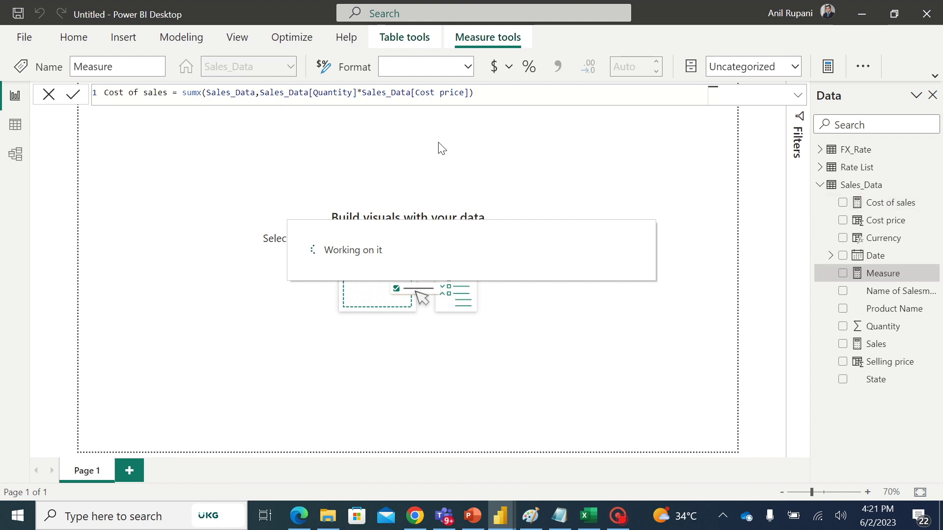
pyautogui.press('BackSpace')
pyautogui.write('Sales in USD Currency')
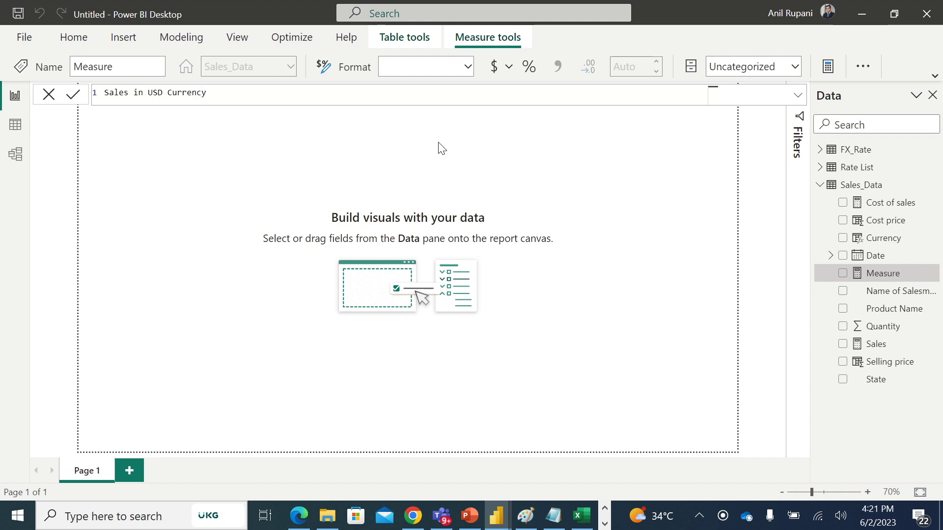
pyautogui.write(' = [')
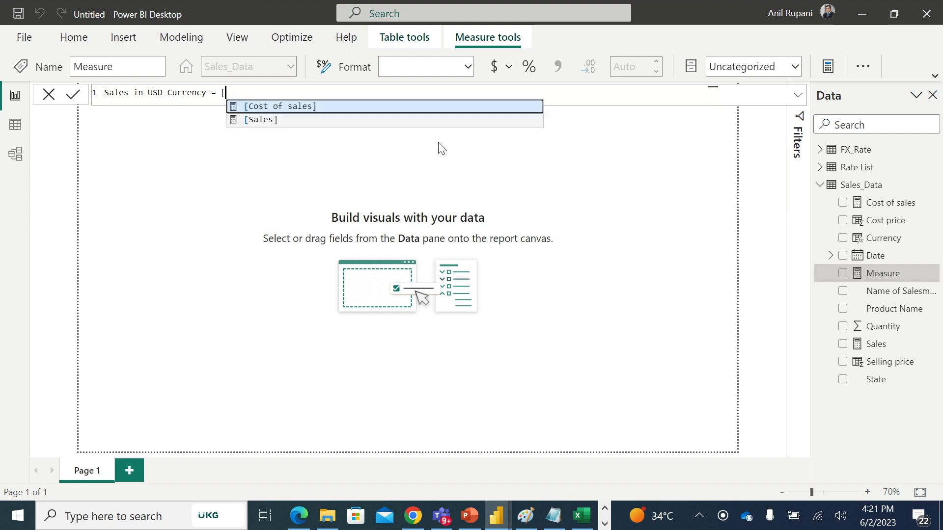
pyautogui.click(272, 123)
pyautogui.write('*')
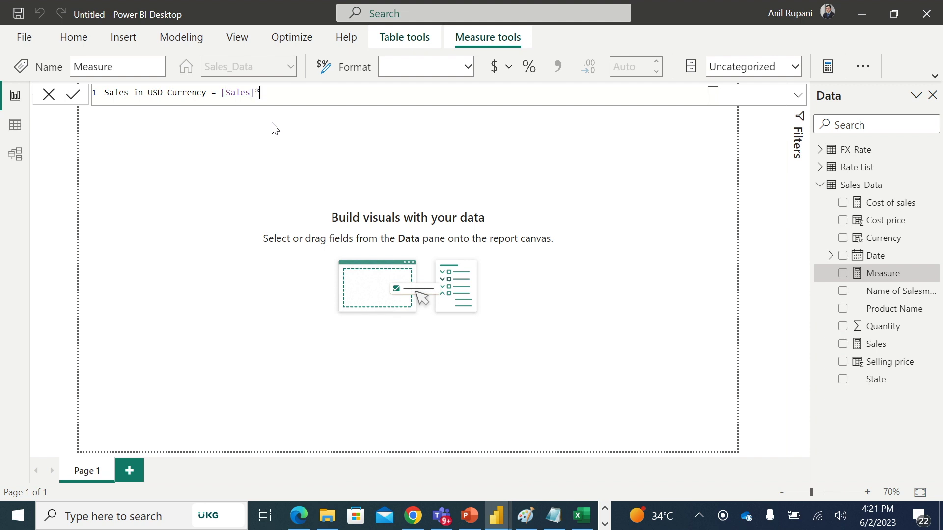
# Complete the Sales in USD Currency formula by multiplying by the SUM of FX_Rate[Conversion rate in USD].
pyautogui.write('sum')
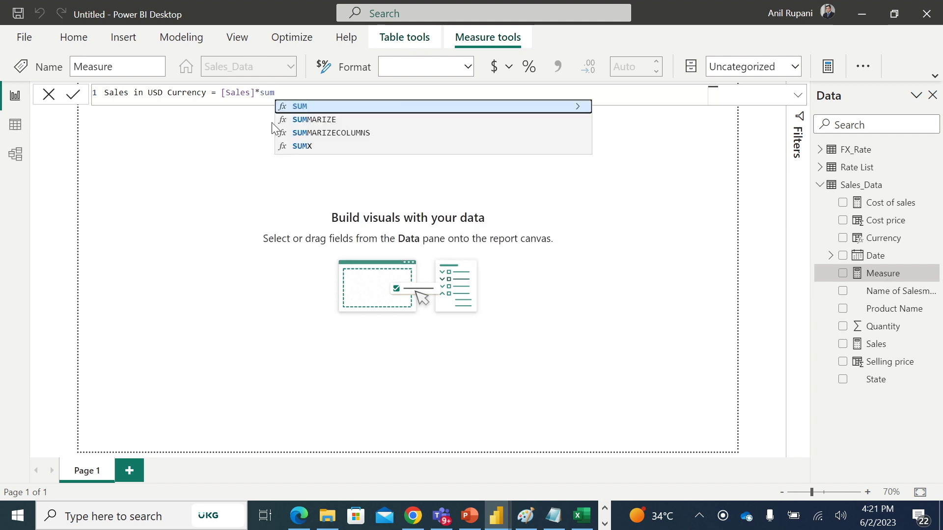
pyautogui.write('(')
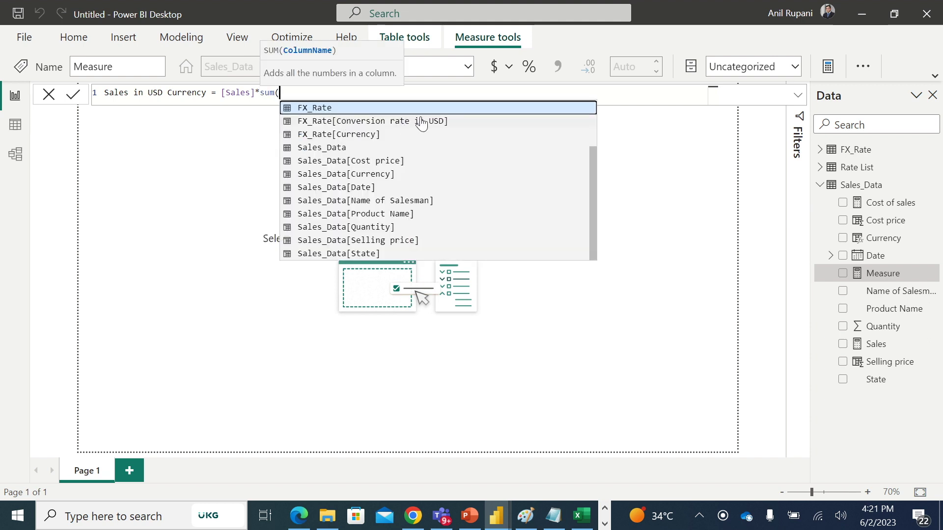
pyautogui.click(378, 122)
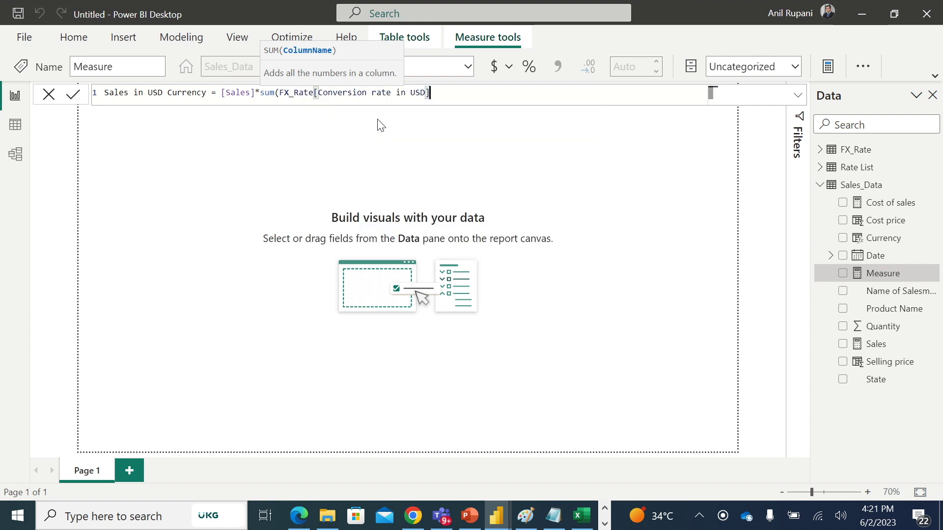
pyautogui.write(')')
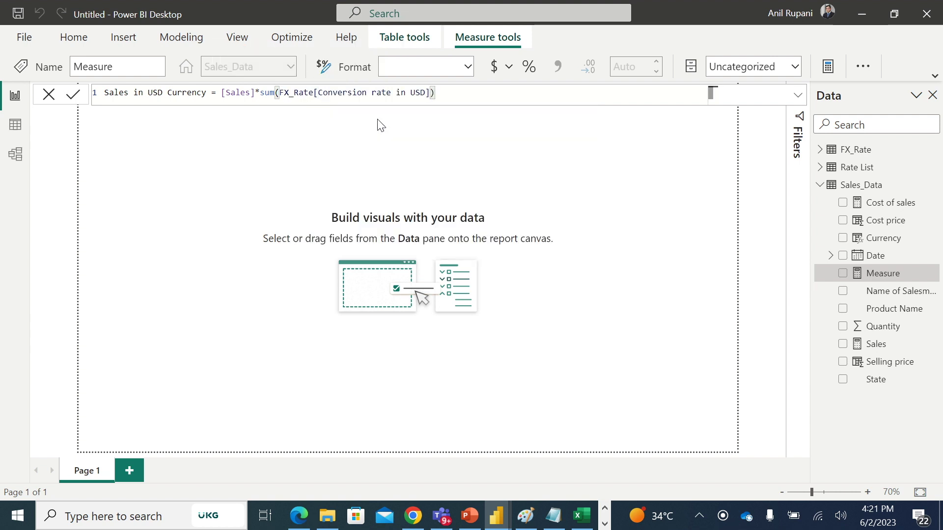
pyautogui.press('Return')
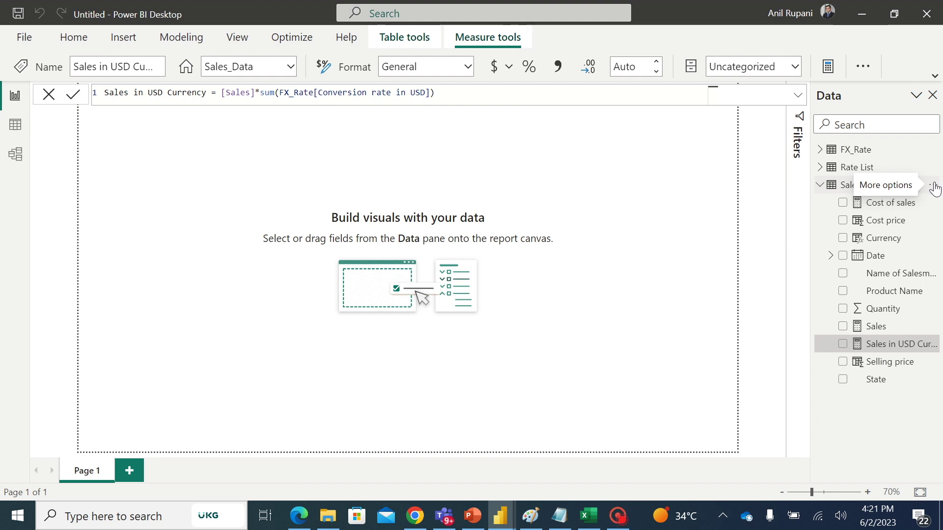
# Add a measure named Profit to Sales_Data that subtracts [Cost of sales] from [Sales].
pyautogui.click(933, 186)
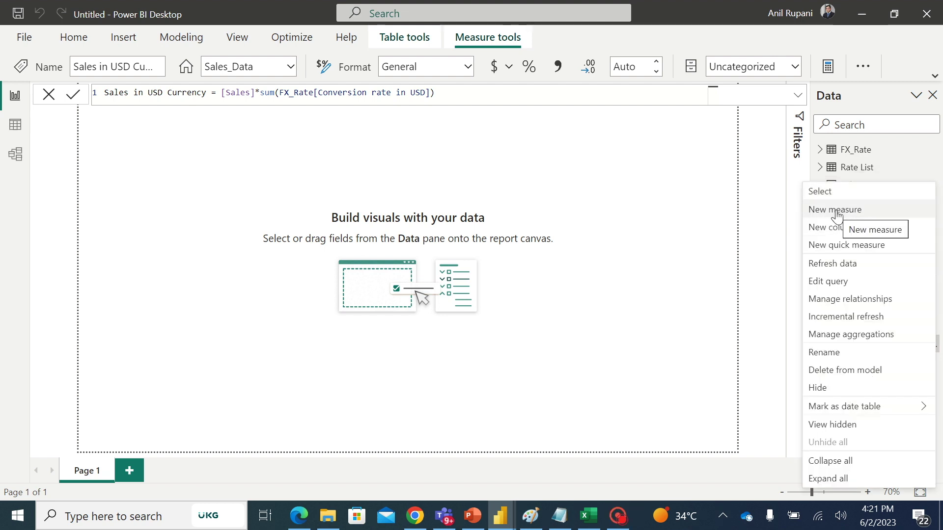
pyautogui.click(405, 149)
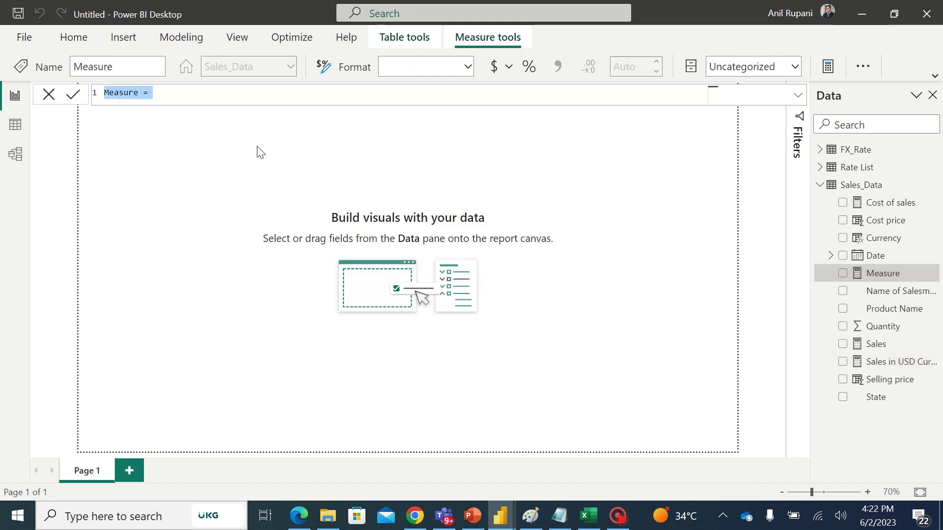
pyautogui.press('BackSpace')
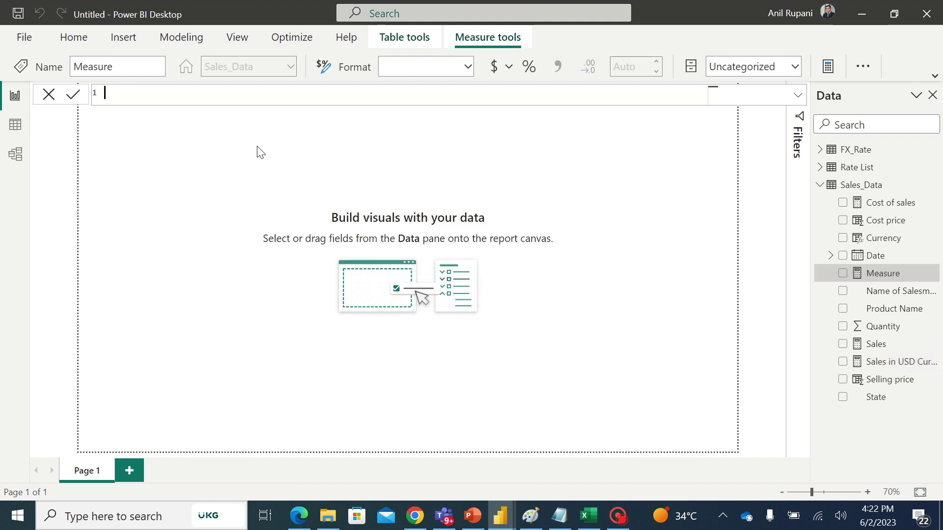
pyautogui.write('Profit = [')
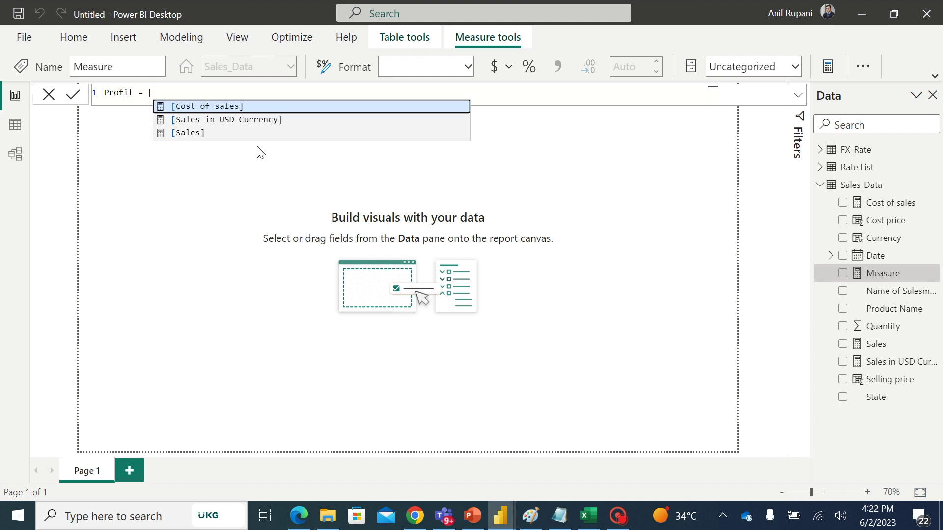
pyautogui.click(203, 133)
pyautogui.write('- ')
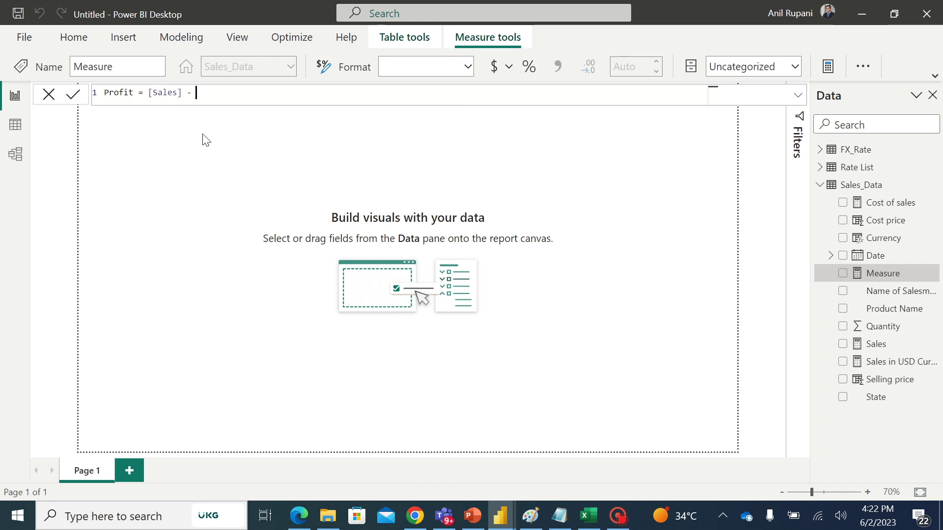
pyautogui.write('[')
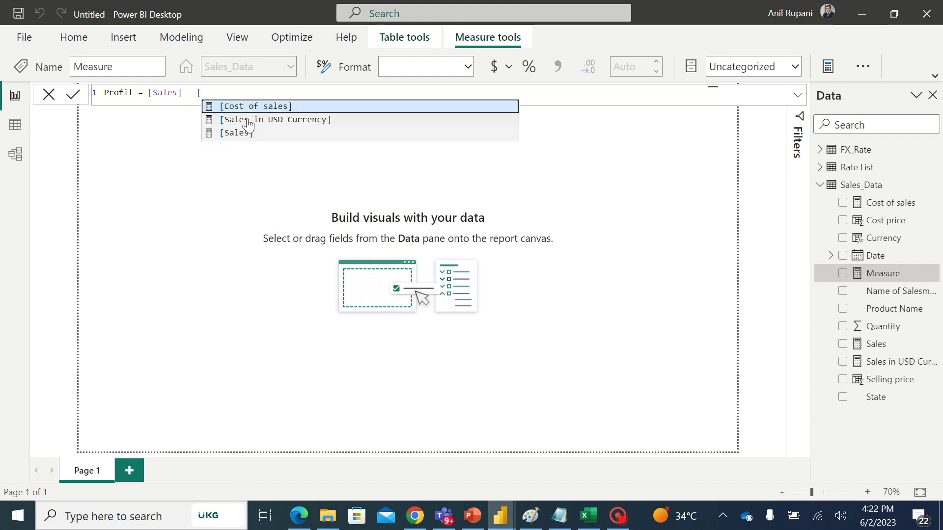
pyautogui.click(265, 106)
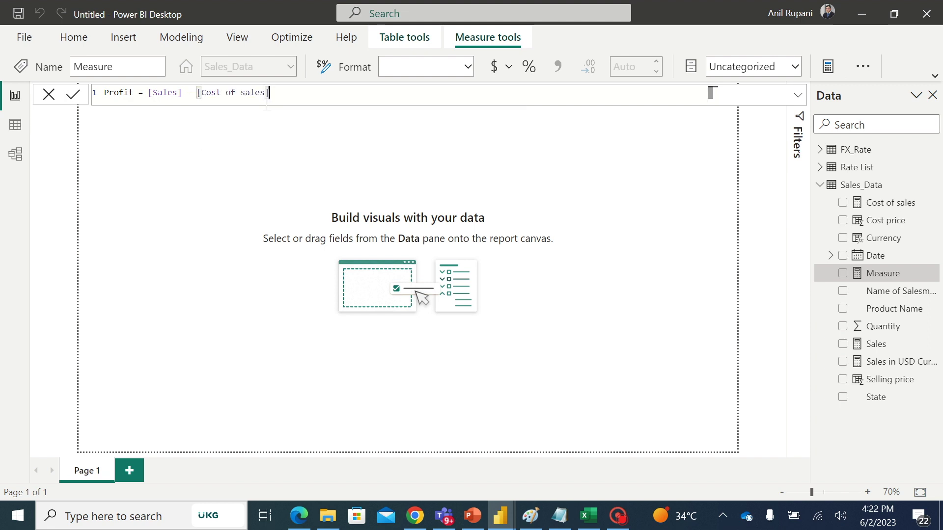
pyautogui.press('Return')
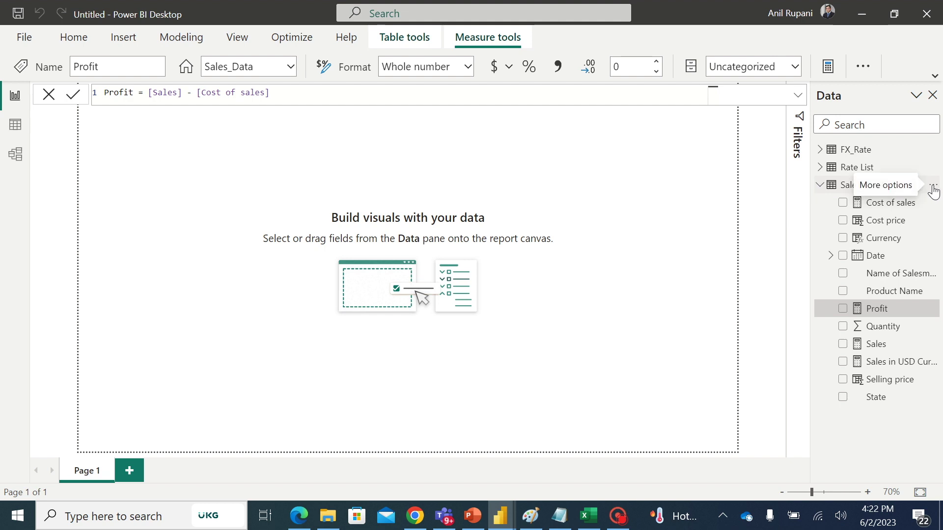
# Add a measure named % of Sales to Sales_Data and begin its formula with [Sales] and a division sign.
pyautogui.click(933, 186)
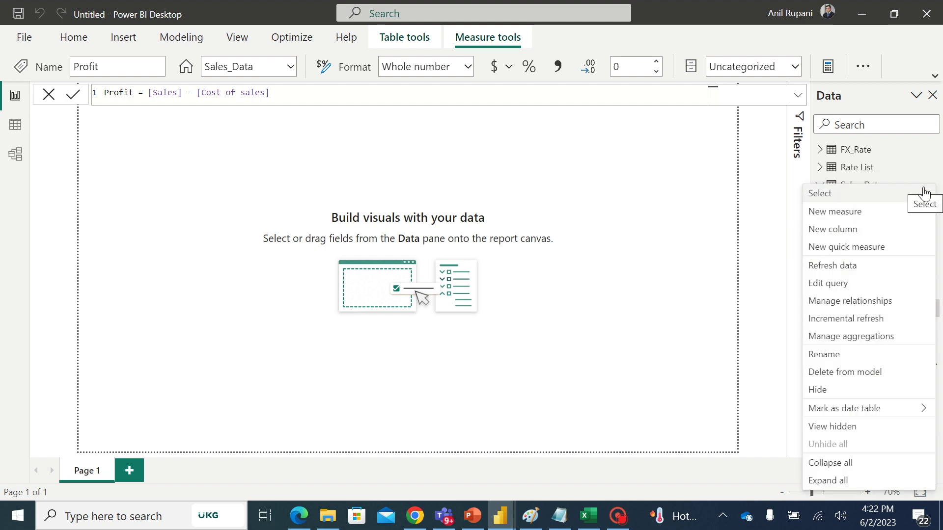
pyautogui.click(844, 213)
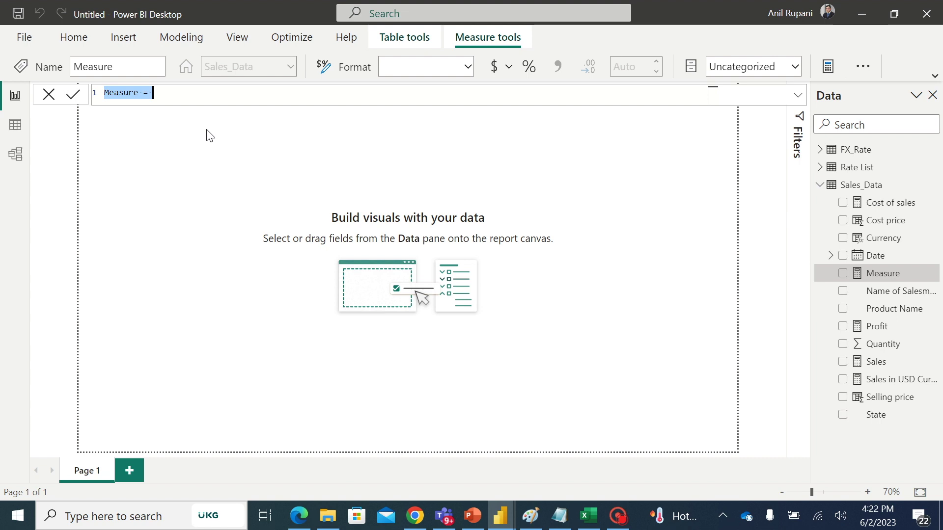
pyautogui.press('BackSpace')
pyautogui.write('% of Sales = sum(')
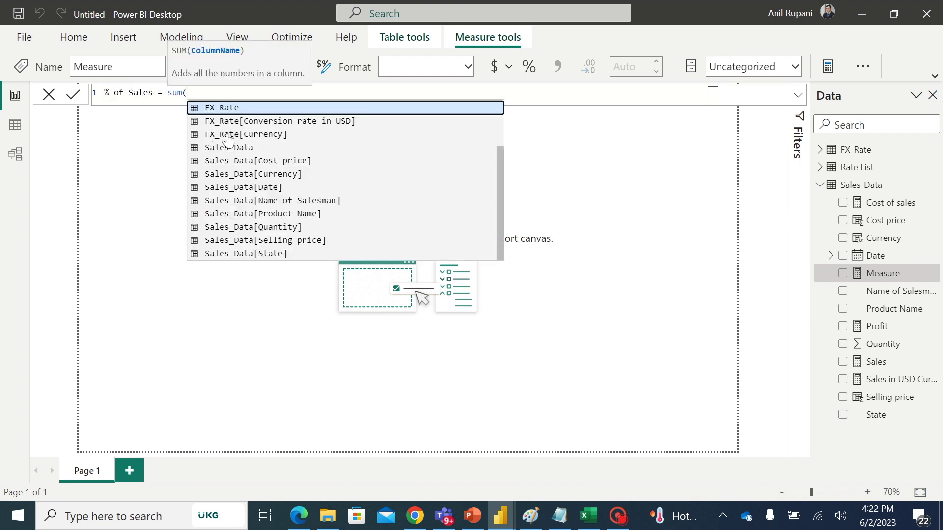
pyautogui.press('BackSpace')
pyautogui.press('BackSpace')
pyautogui.press('BackSpace')
pyautogui.press('BackSpace')
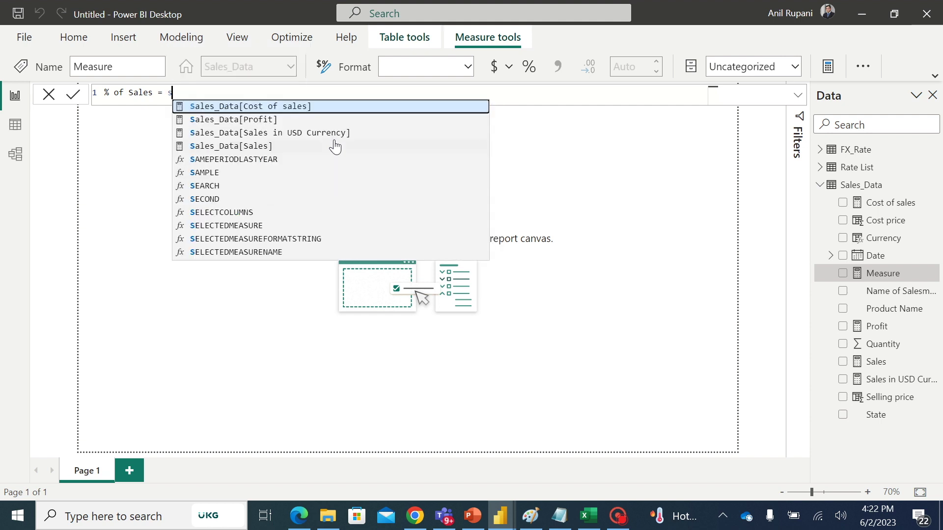
pyautogui.write('[')
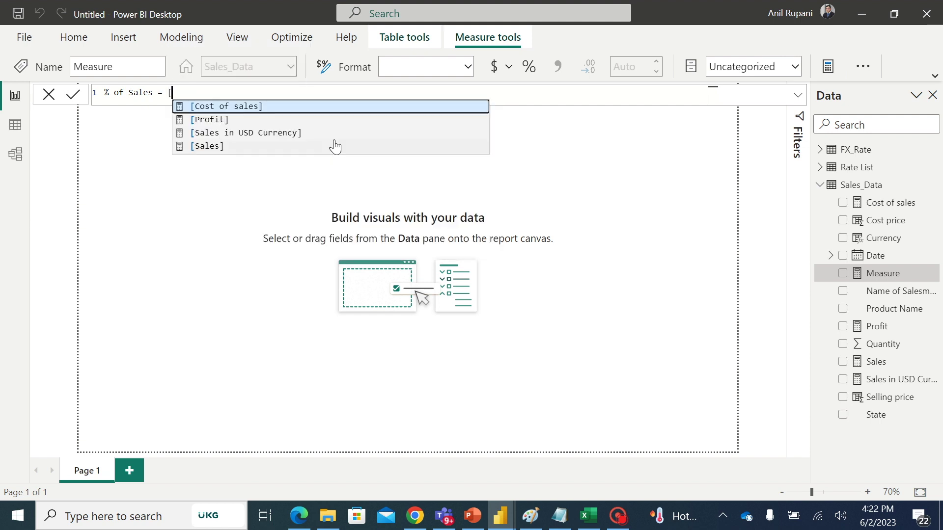
pyautogui.click(211, 145)
pyautogui.write('/')
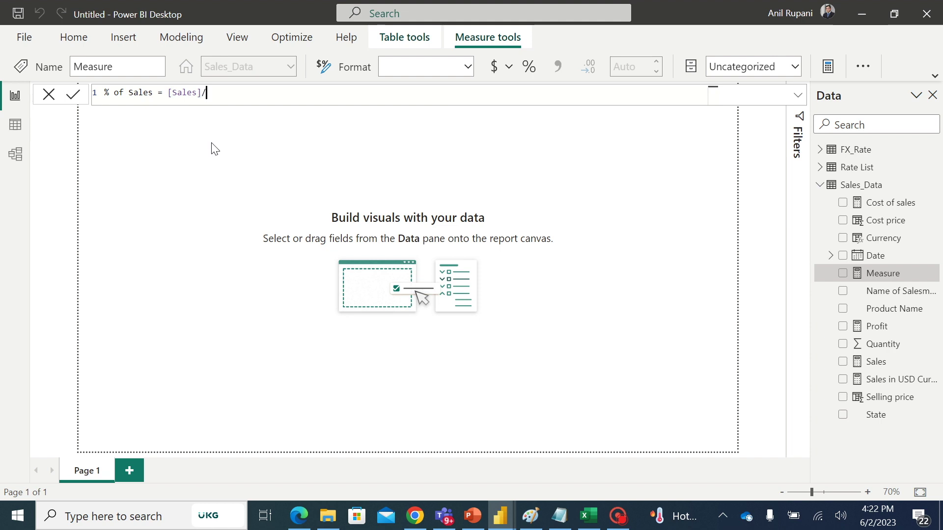
# Continue the % of Sales formula with a CALCULATE function that has [Sales] as its expression.
pyautogui.write('cal')
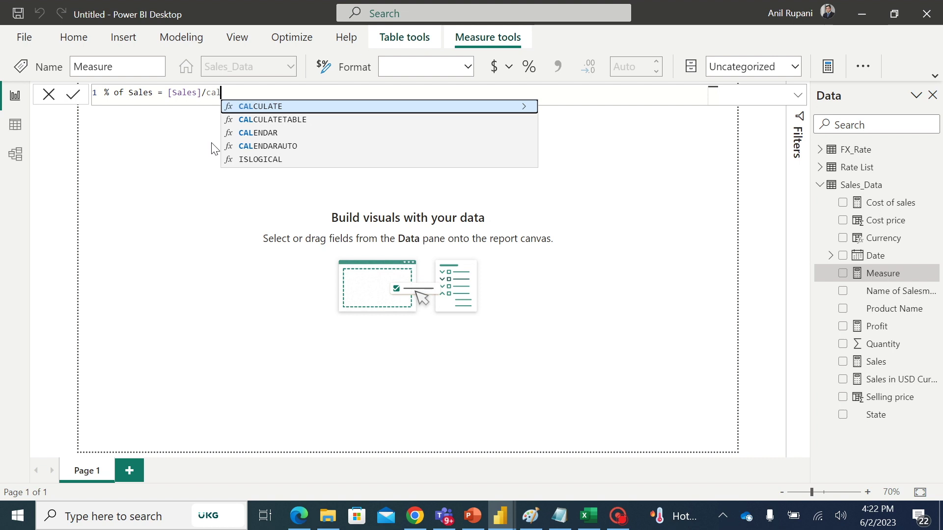
pyautogui.click(265, 107)
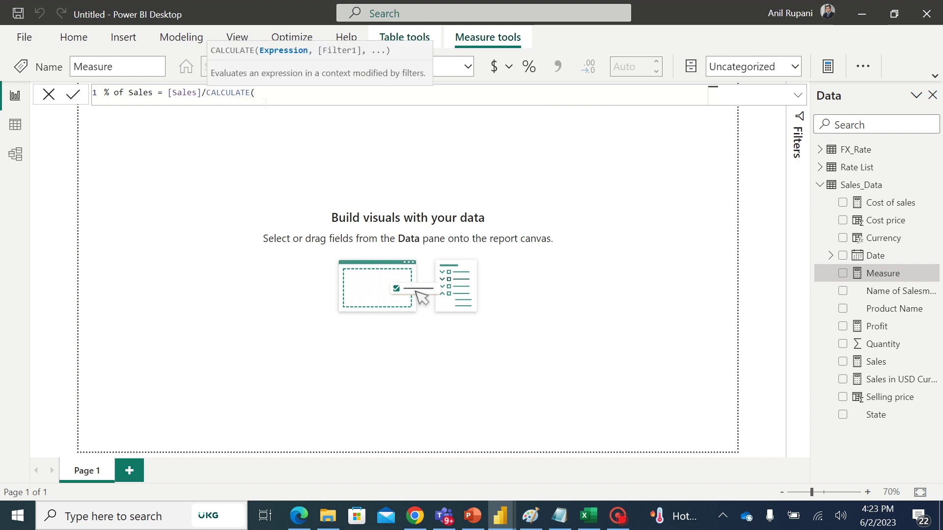
pyautogui.write('[')
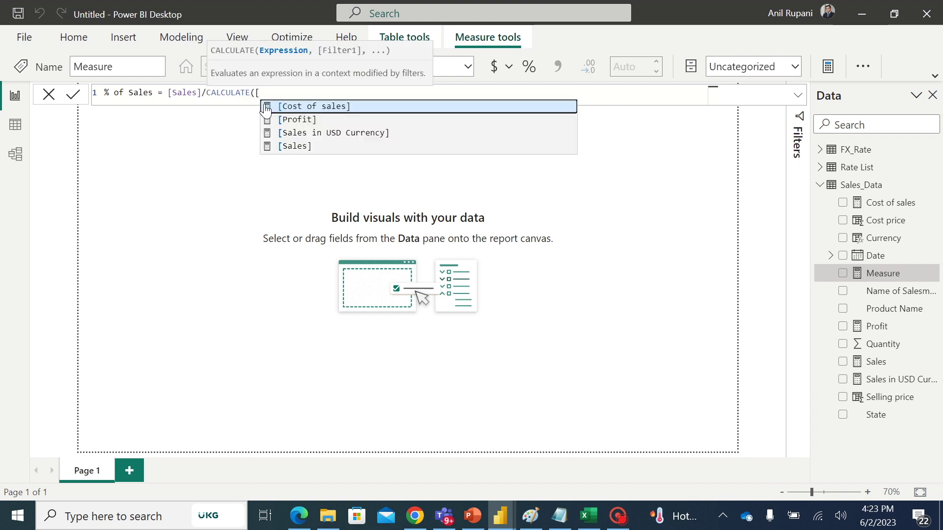
pyautogui.click(302, 147)
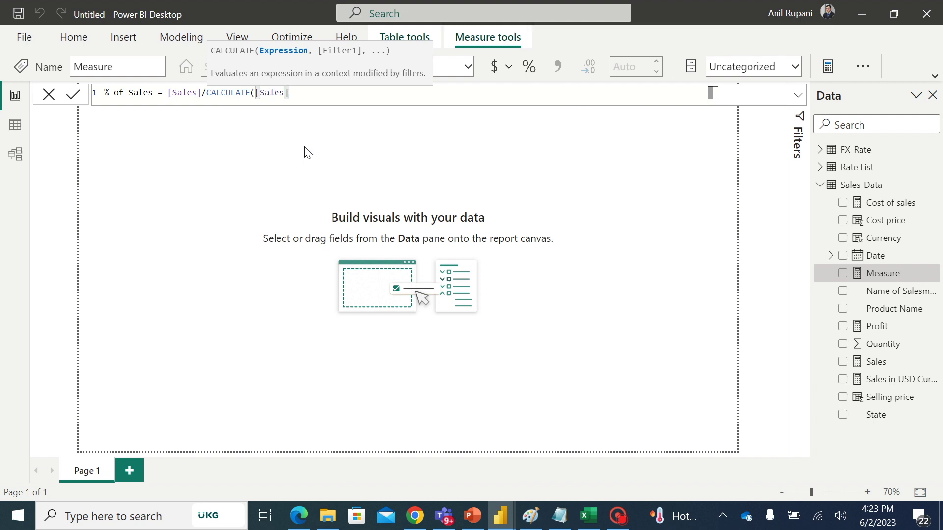
pyautogui.write(',')
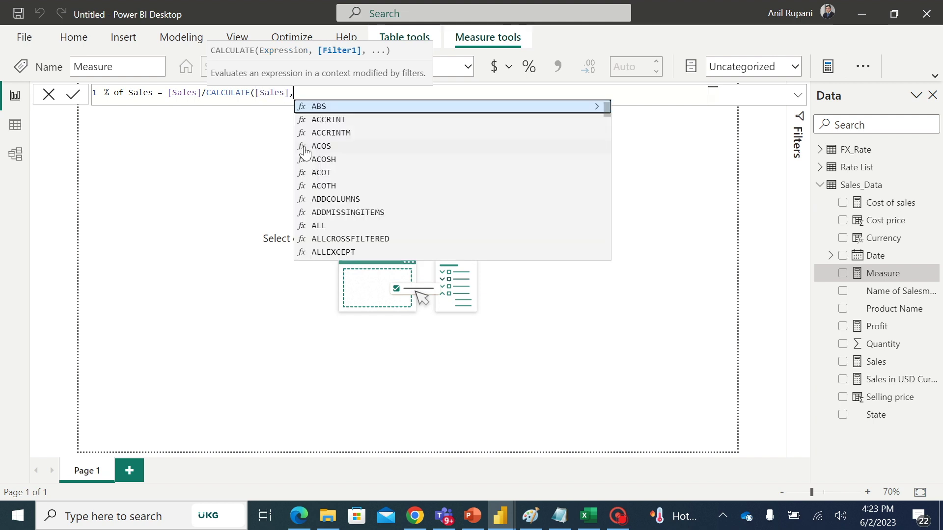
# Complete the % of Sales formula with ALL(Sales_Data) as the CALCULATE filter and commit the measure.
pyautogui.write('all')
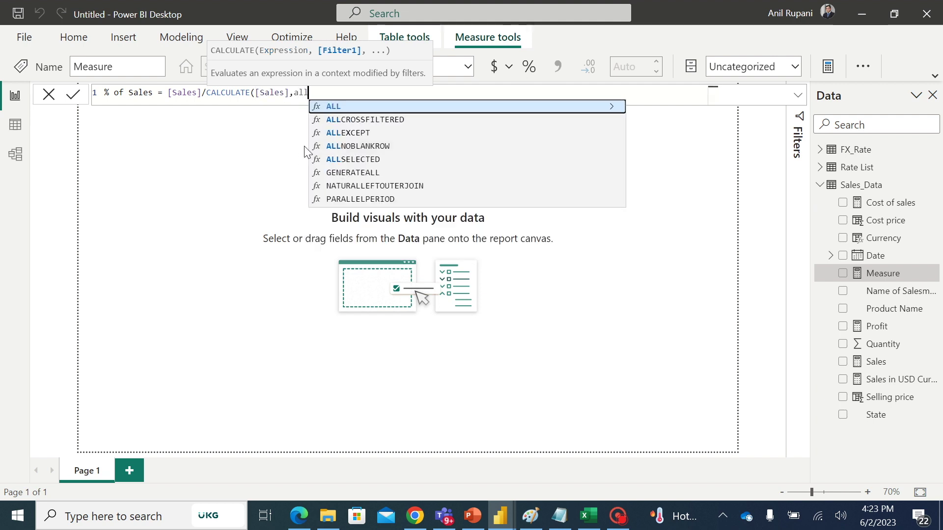
pyautogui.write('(')
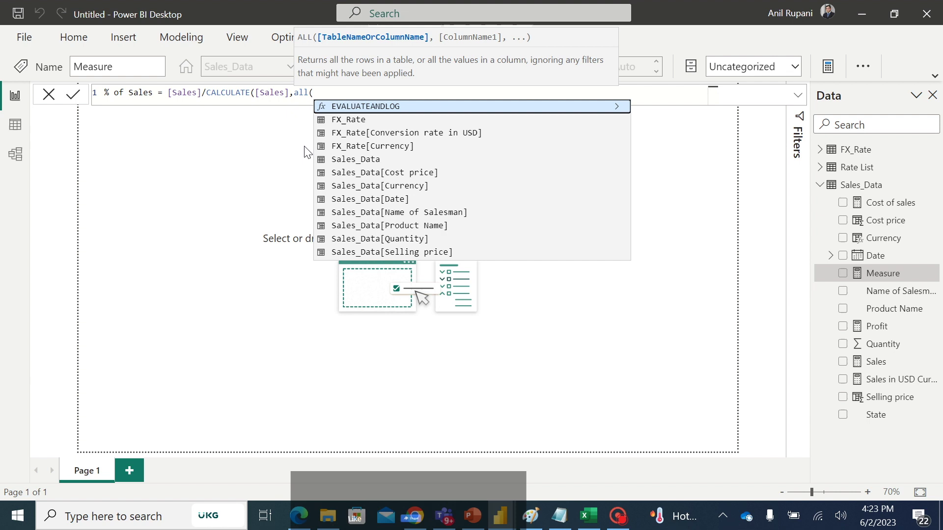
pyautogui.press('BackSpace')
pyautogui.write('(')
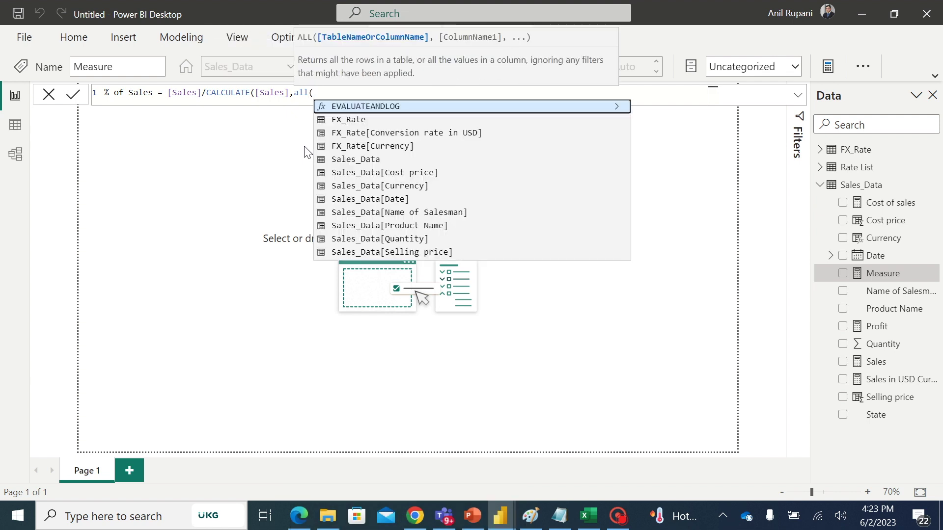
pyautogui.write('sal')
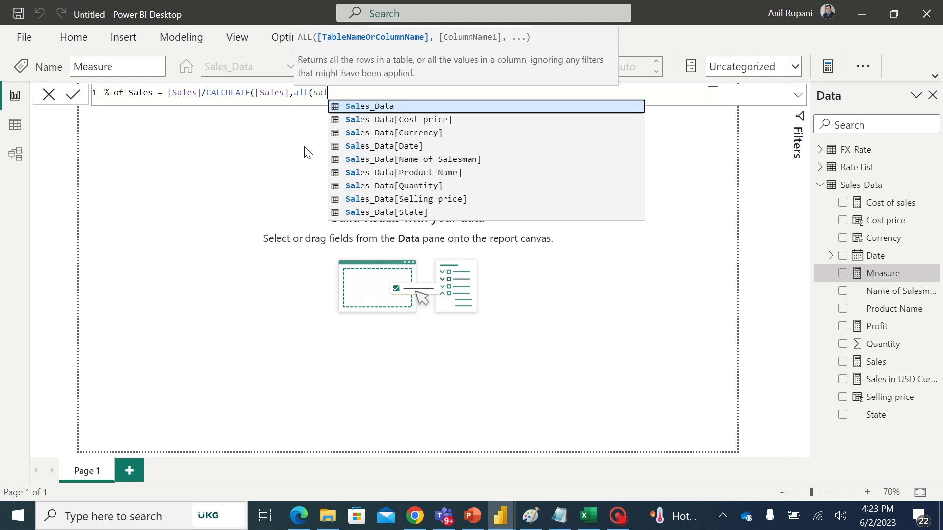
pyautogui.click(381, 106)
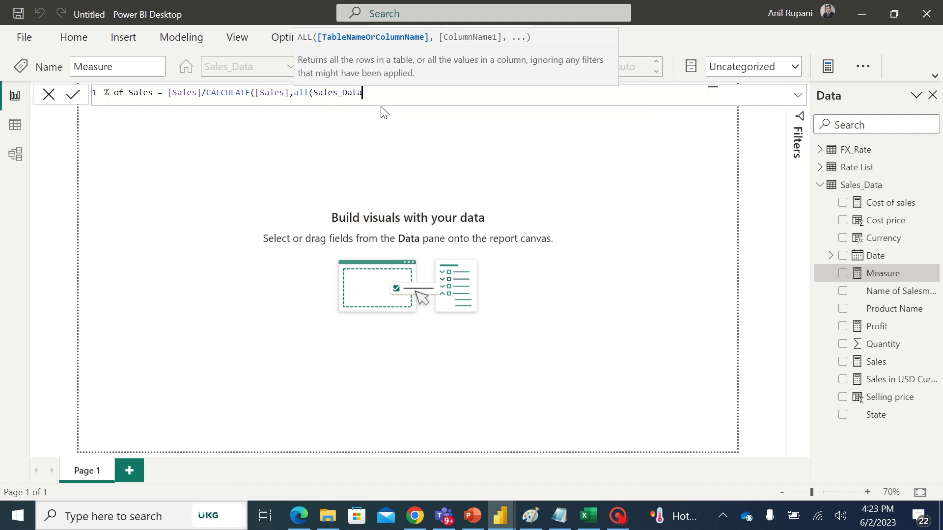
pyautogui.write('))')
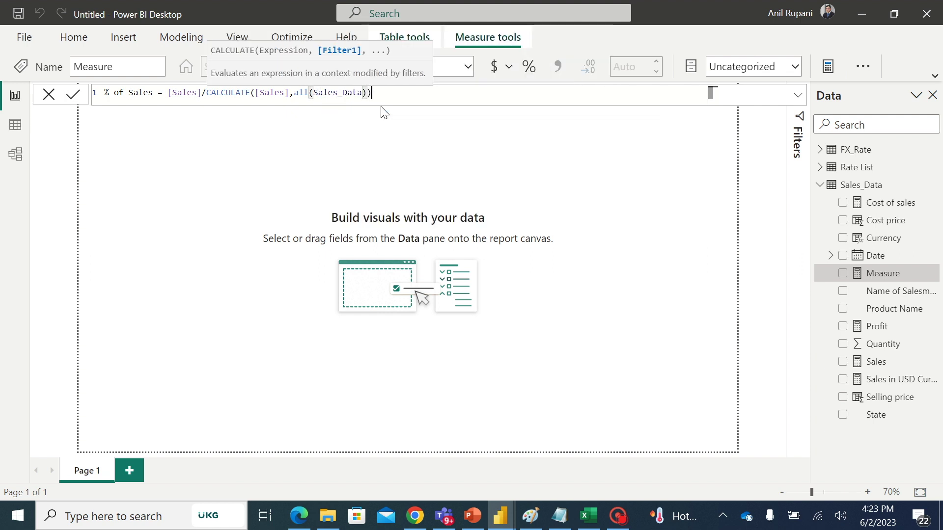
pyautogui.press('Return')
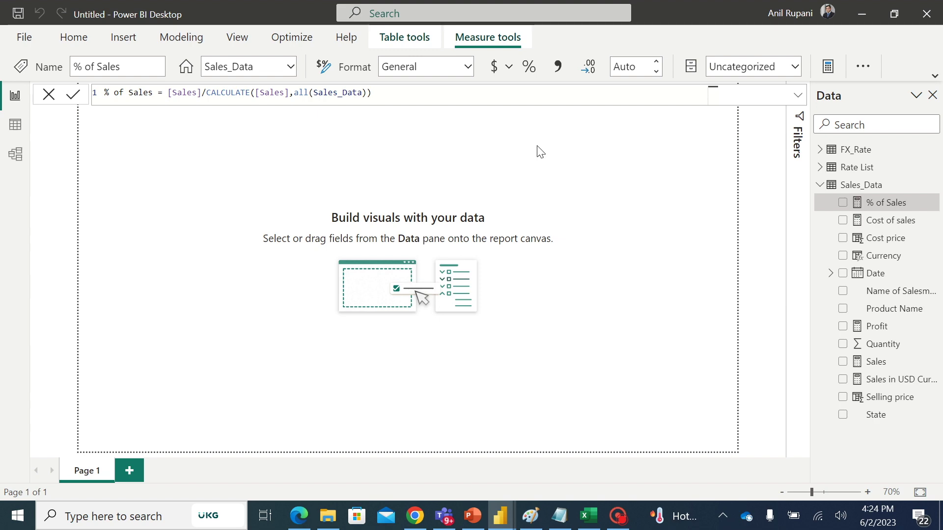
# Switch to PowerPoint and present the Step 2 slide about creating a table of measure names.
pyautogui.hotkey('alt', 'Tab')
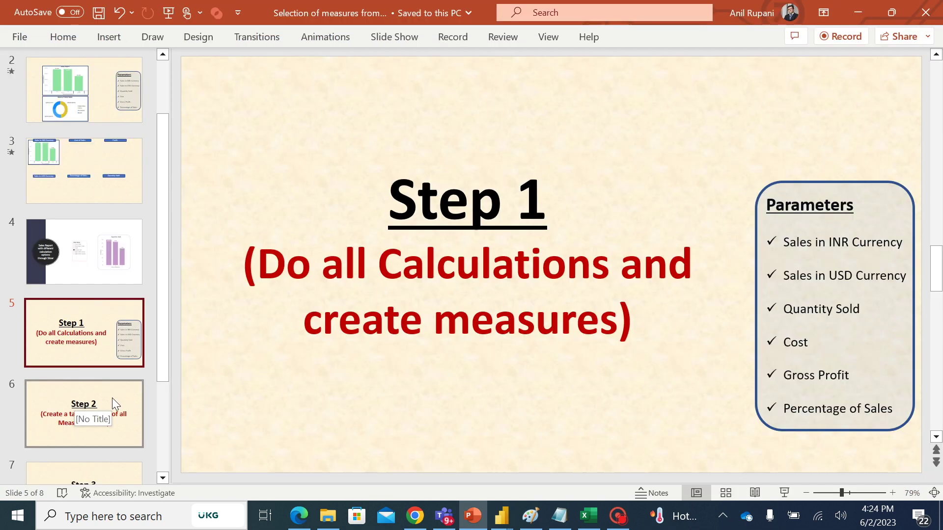
pyautogui.click(113, 401)
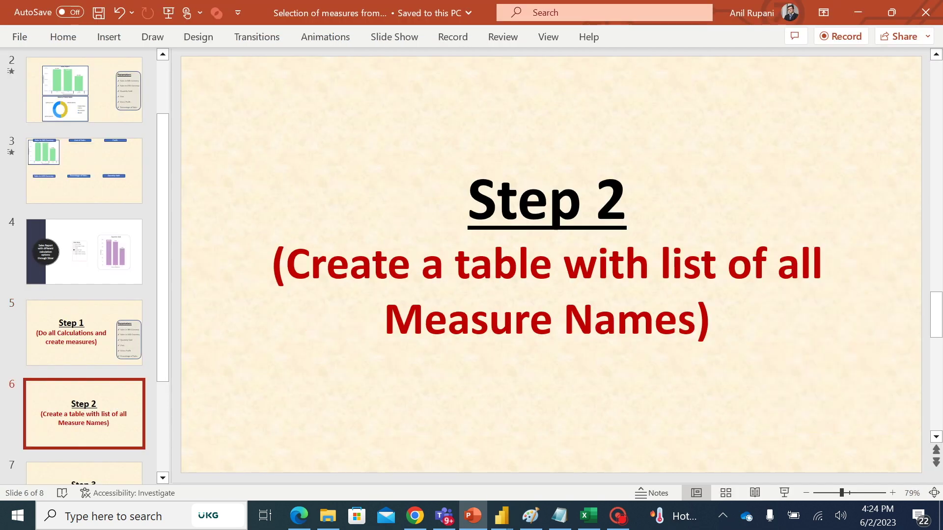
pyautogui.click(781, 494)
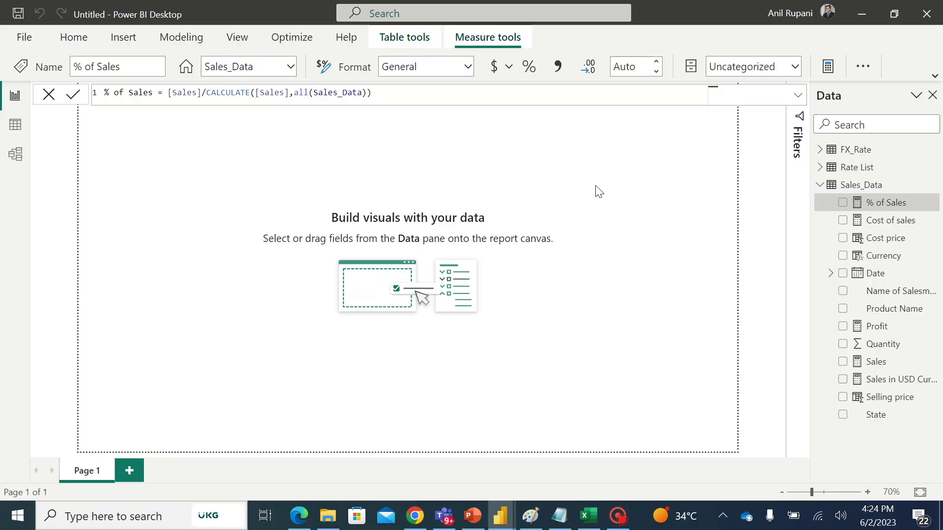
# Start a manually entered table in Power BI Desktop and name its first column Slicer Value.
pyautogui.click(618, 242)
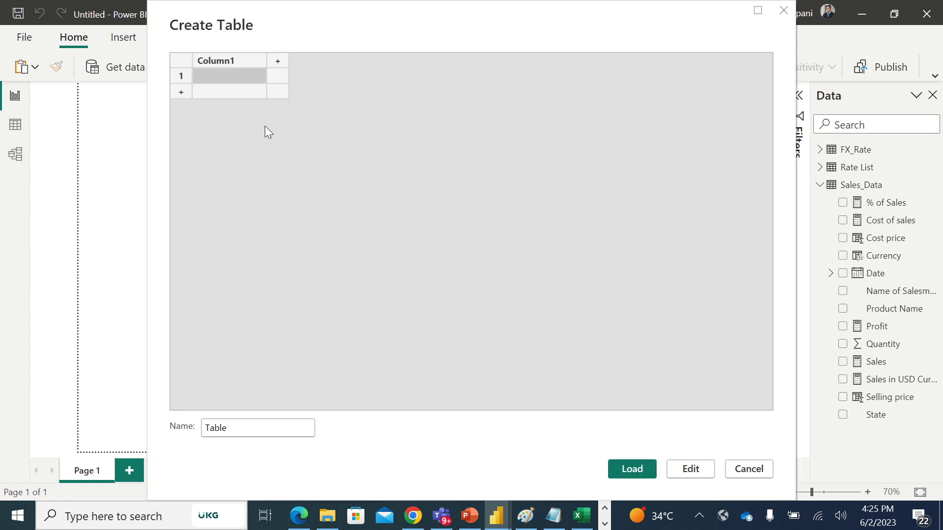
pyautogui.doubleClick(238, 61)
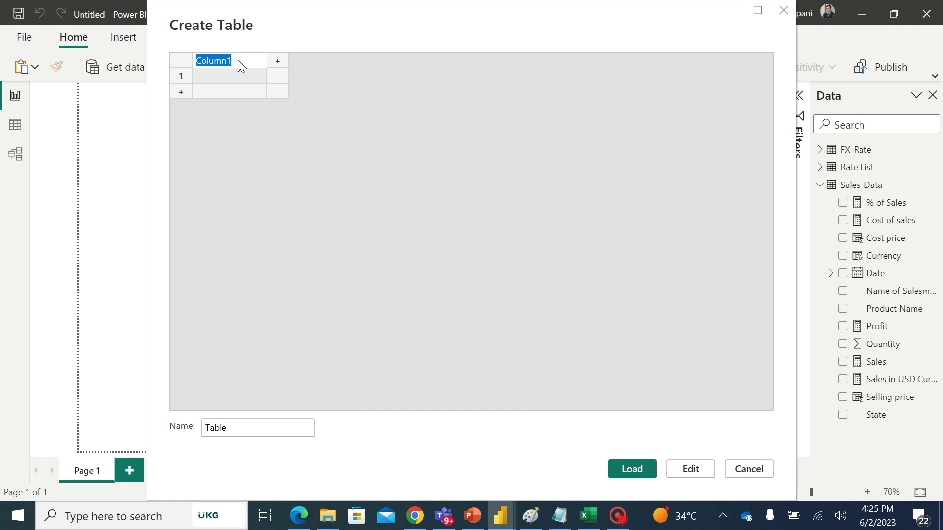
pyautogui.write('Slicer Value')
pyautogui.click(213, 75)
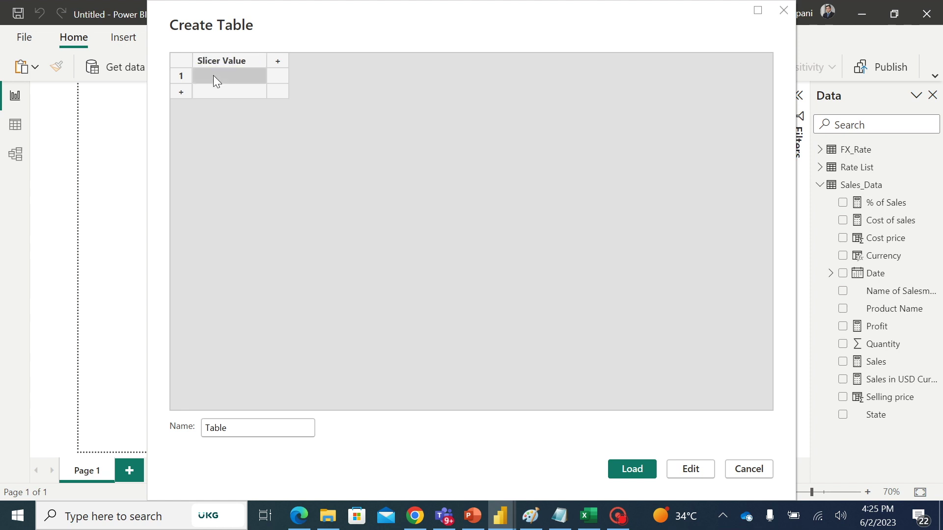
# Enter Sales in USD Currency in the first row of the Slicer Value column.
pyautogui.click(202, 76)
pyautogui.write('Sales')
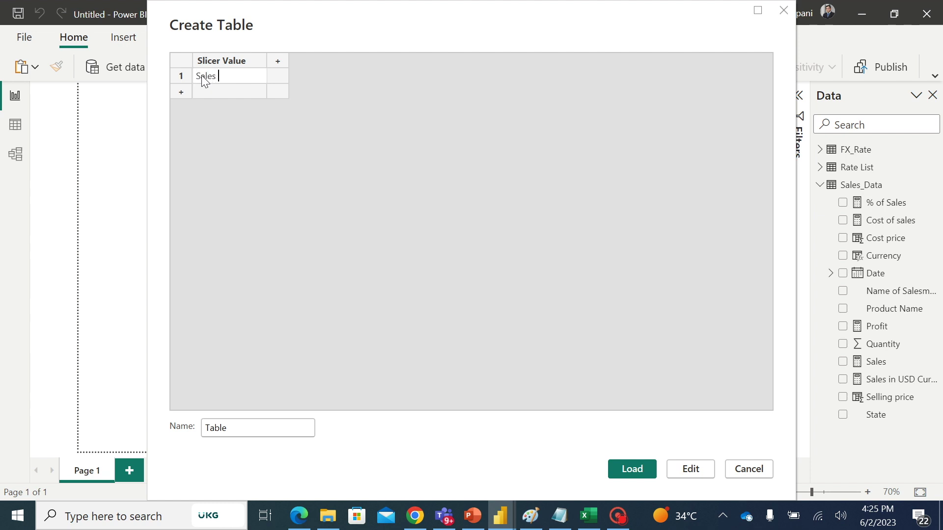
pyautogui.write(' in UDS Curr')
pyautogui.press('BackSpace')
pyautogui.press('BackSpace')
pyautogui.press('BackSpace')
pyautogui.press('BackSpace')
pyautogui.press('BackSpace')
pyautogui.doubleClick(240, 77)
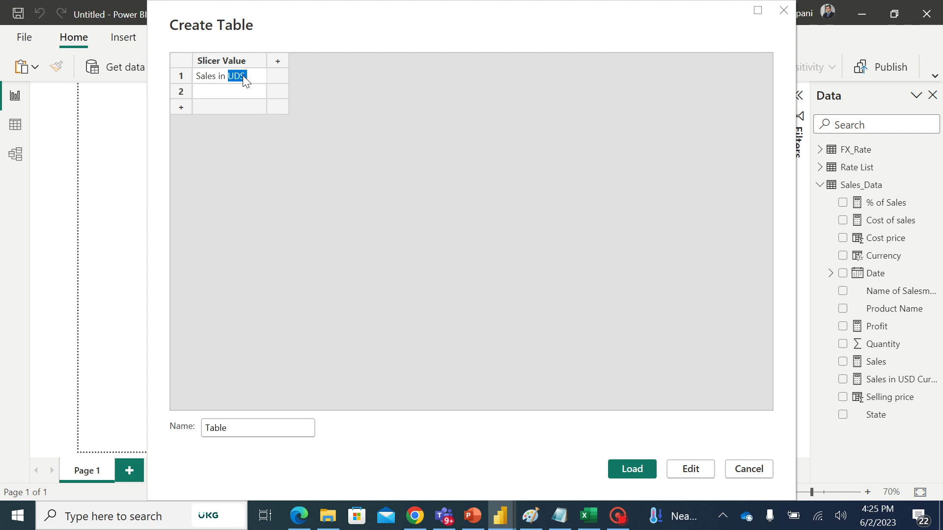
pyautogui.write('USD')
# Enter Sales in INR Currency in the second row of the Slicer Value column and add a third row.
pyautogui.click(206, 93)
pyautogui.write('Sal')
pyautogui.write('es in ')
pyautogui.write('INR')
pyautogui.write(' Currency')
pyautogui.click(179, 107)
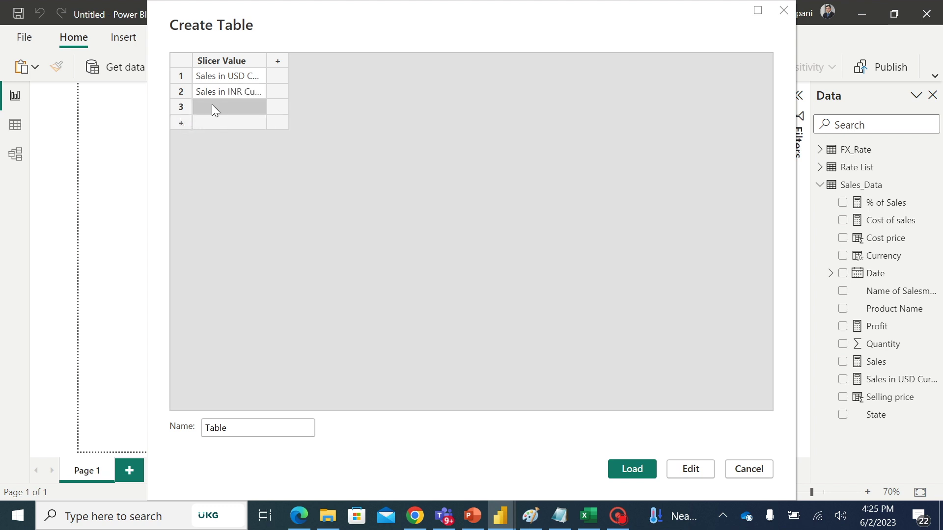
# Enter Cost of Sales and Quantity Sold in the third and fourth rows of the Slicer Value column.
pyautogui.click(233, 103)
pyautogui.write('Cost')
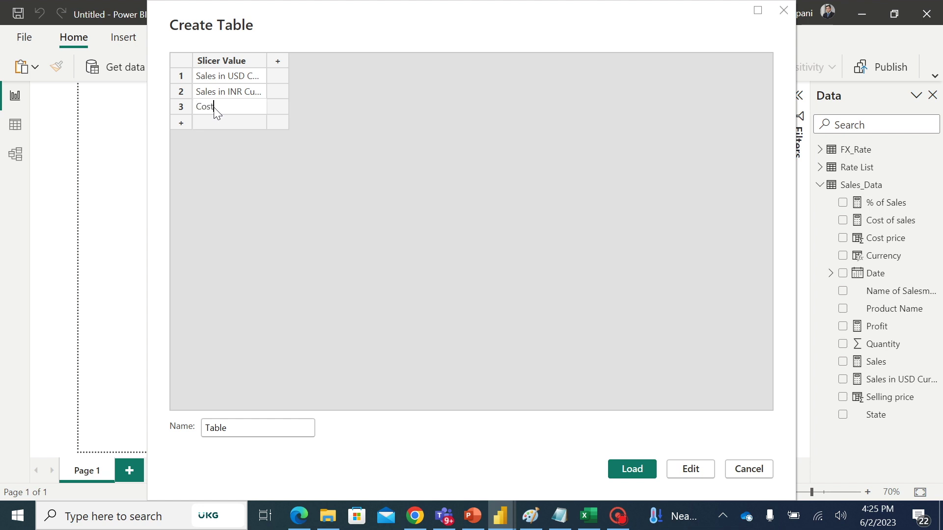
pyautogui.write(' of Sales')
pyautogui.click(181, 122)
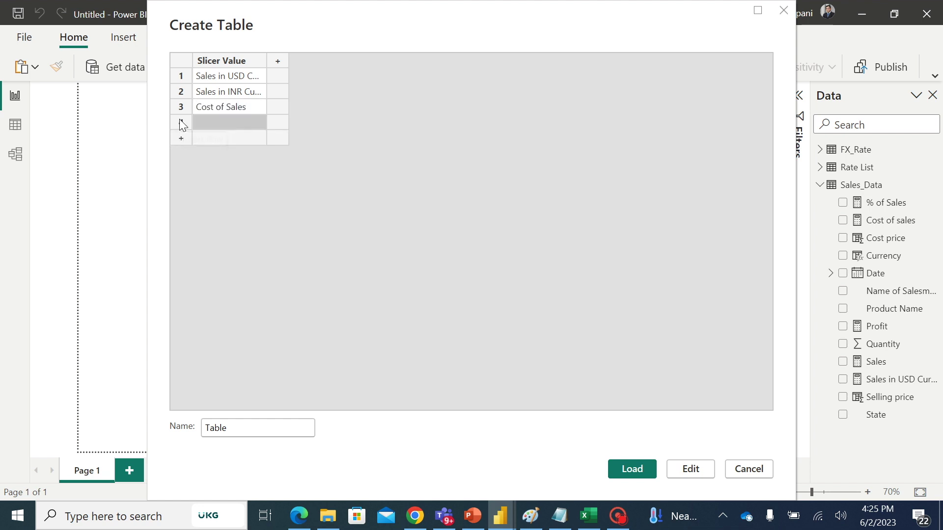
pyautogui.click(214, 123)
pyautogui.write('Q')
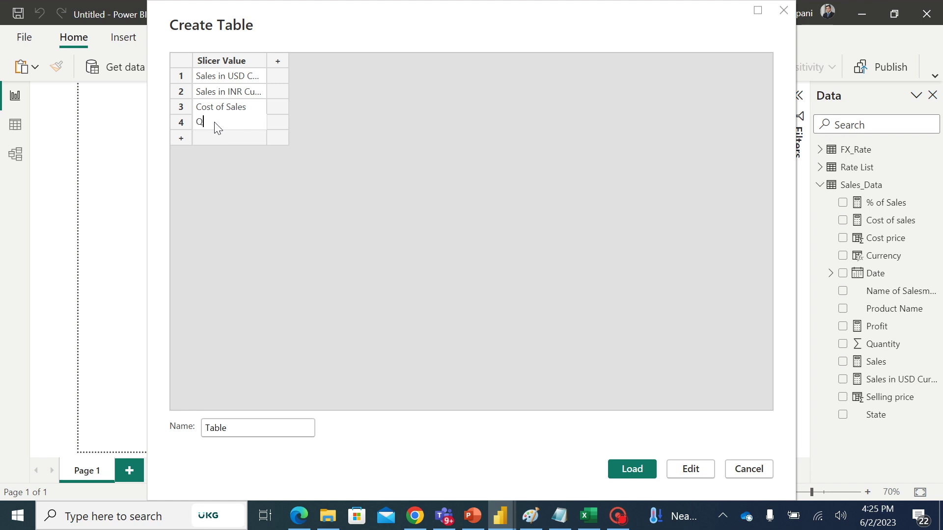
pyautogui.write('uantity Sold')
# Add Profit from sales and % of Sales as the fifth and sixth Slicer Value rows and load the table.
pyautogui.click(182, 138)
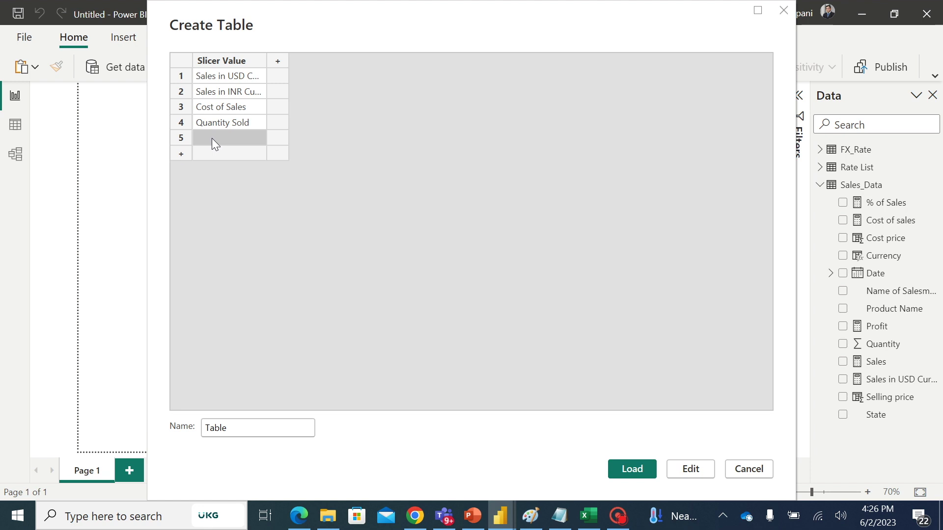
pyautogui.click(212, 140)
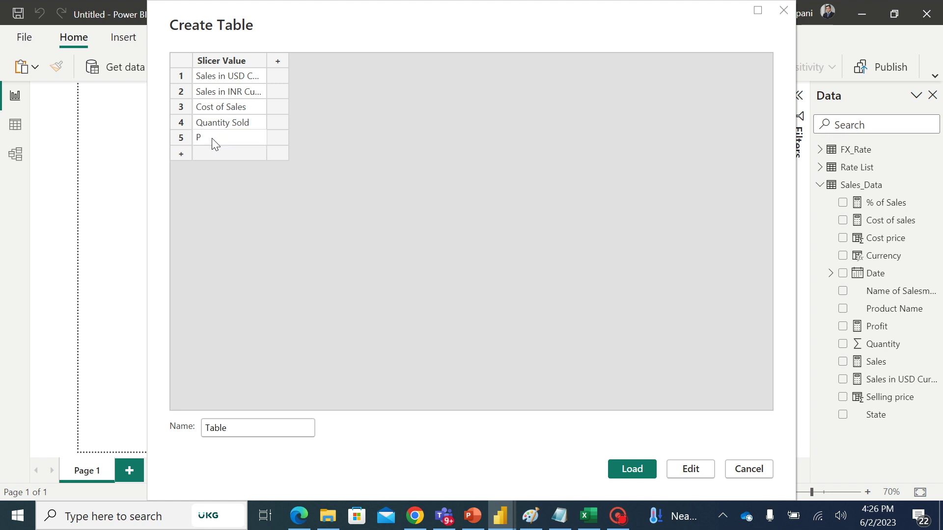
pyautogui.write('Profit from sales')
pyautogui.click(180, 154)
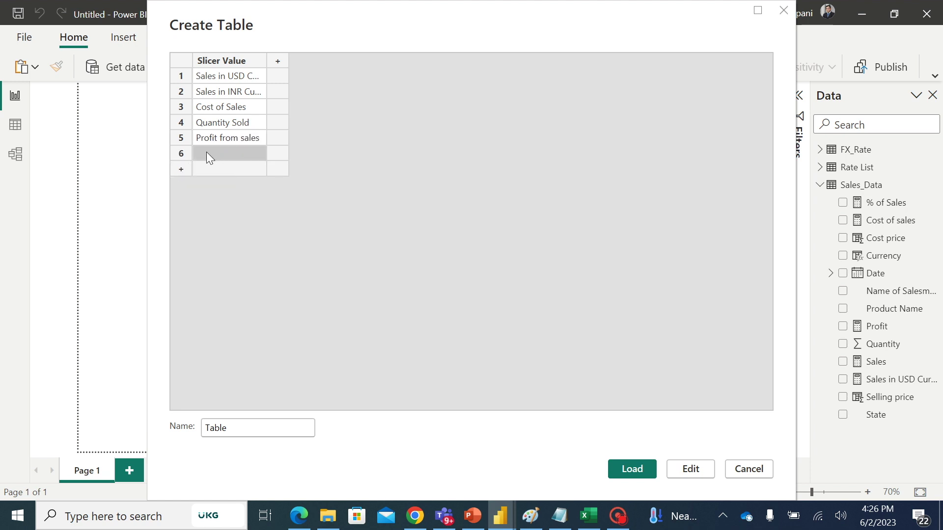
pyautogui.click(207, 153)
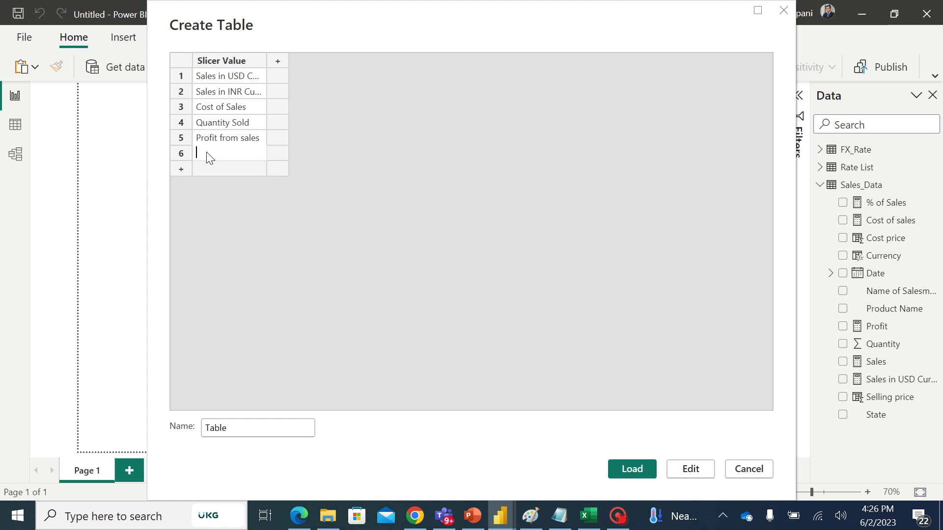
pyautogui.write('% of Sales')
pyautogui.click(634, 470)
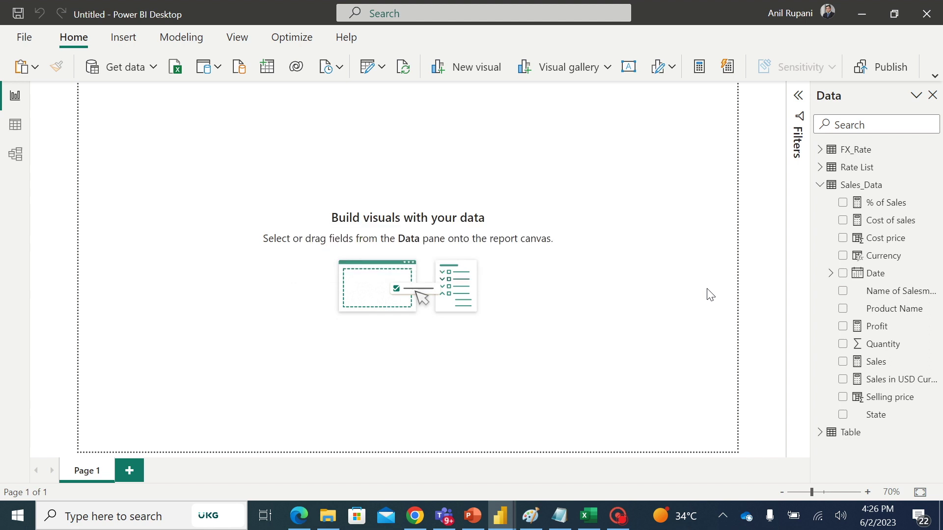
# Rename the newly loaded table as Slicer values.
pyautogui.doubleClick(862, 438)
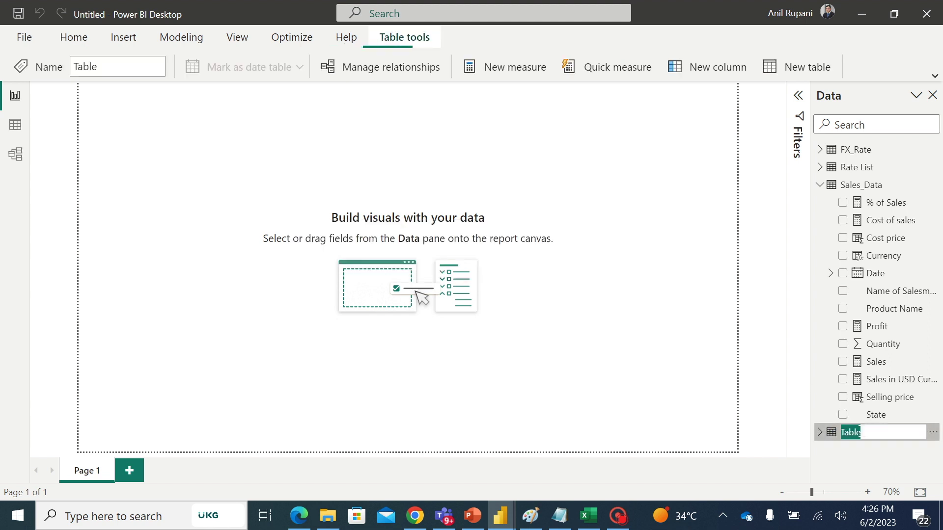
pyautogui.click(876, 431)
pyautogui.press('BackSpace')
pyautogui.press('BackSpace')
pyautogui.press('BackSpace')
pyautogui.press('BackSpace')
pyautogui.press('BackSpace')
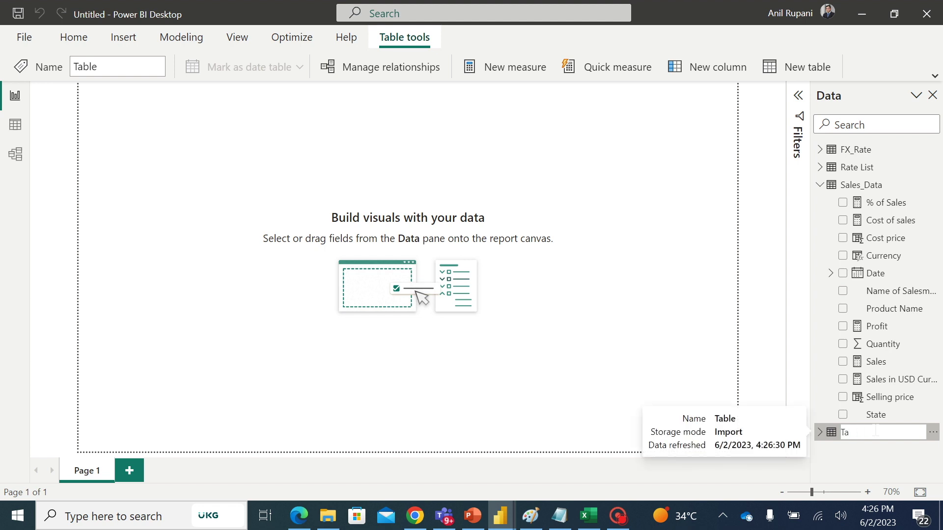
pyautogui.write('Slicer values')
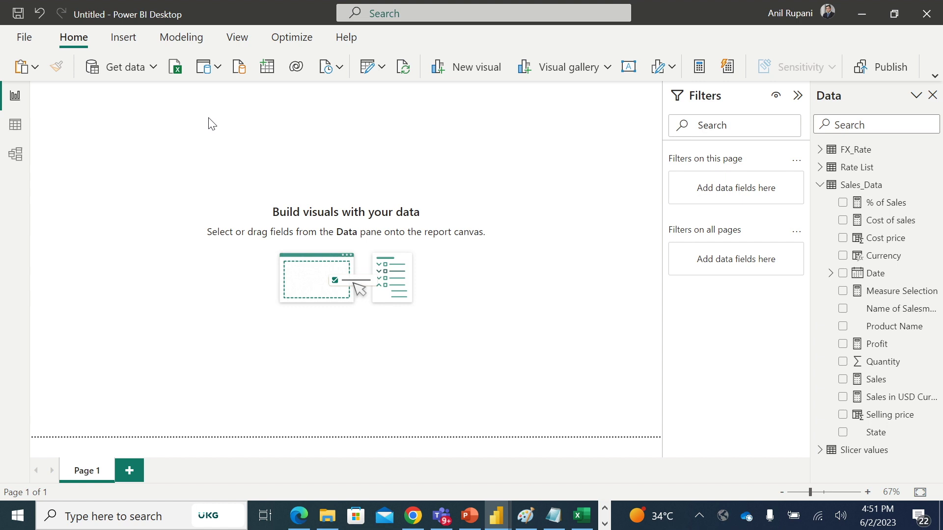
# Add a slicer to the report page using the Slicer Value field of the Slicer values table.
pyautogui.click(482, 71)
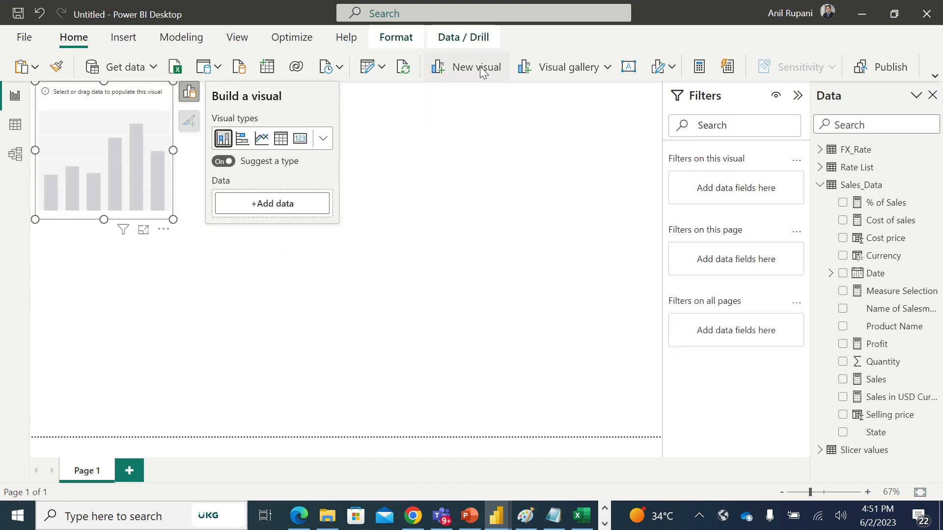
pyautogui.click(325, 139)
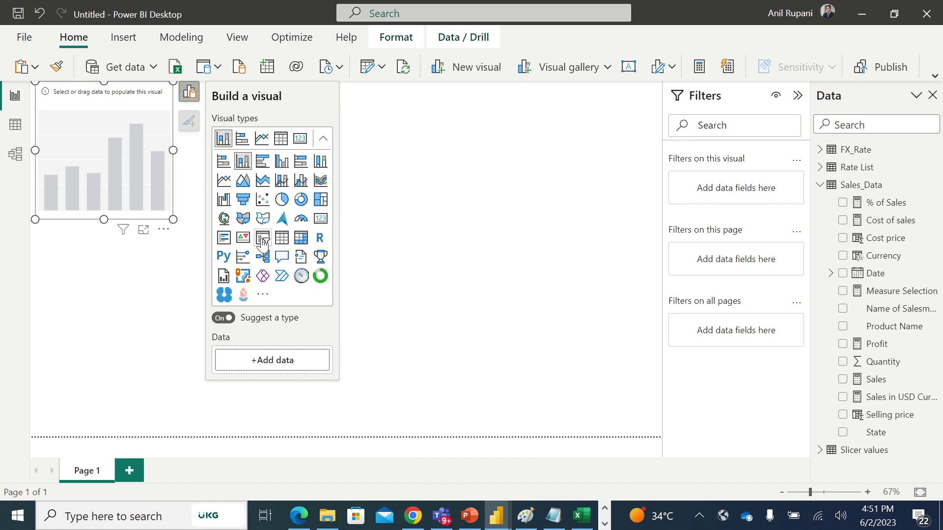
pyautogui.click(263, 241)
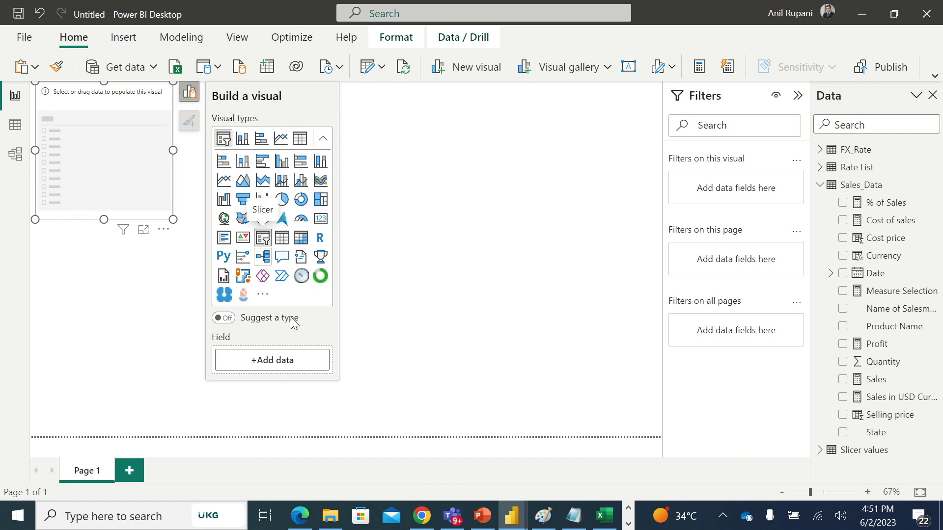
pyautogui.click(276, 364)
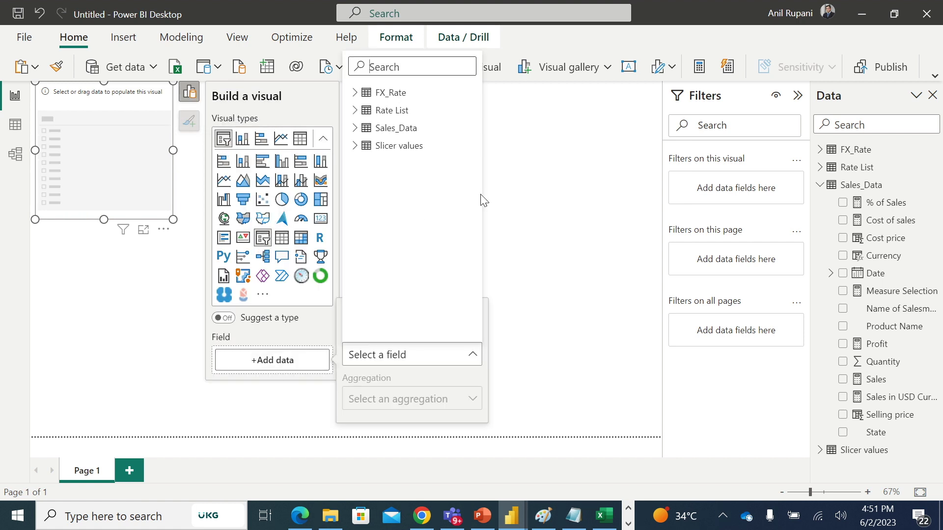
pyautogui.click(355, 147)
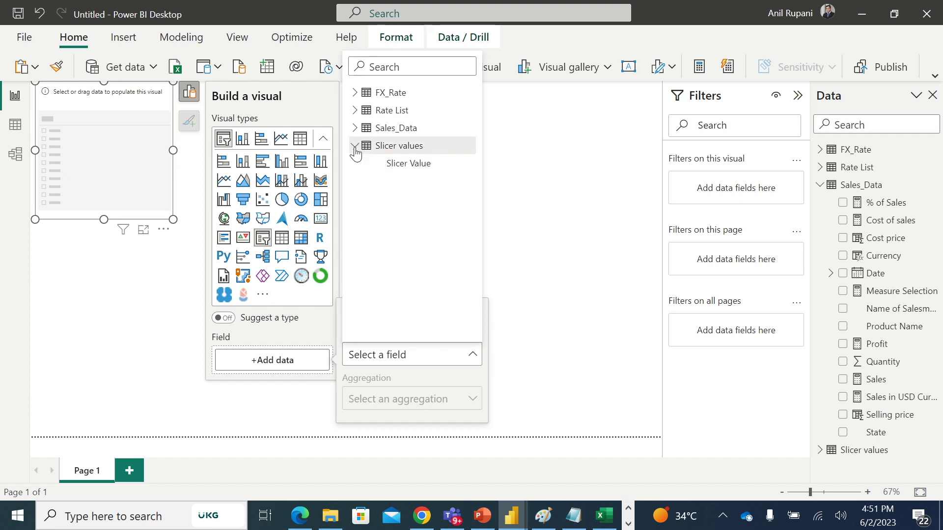
pyautogui.click(408, 164)
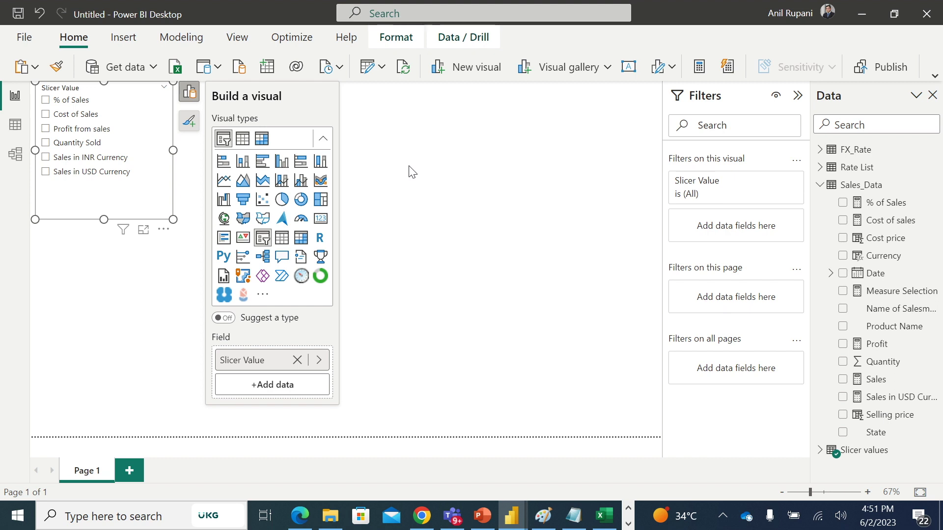
pyautogui.click(395, 127)
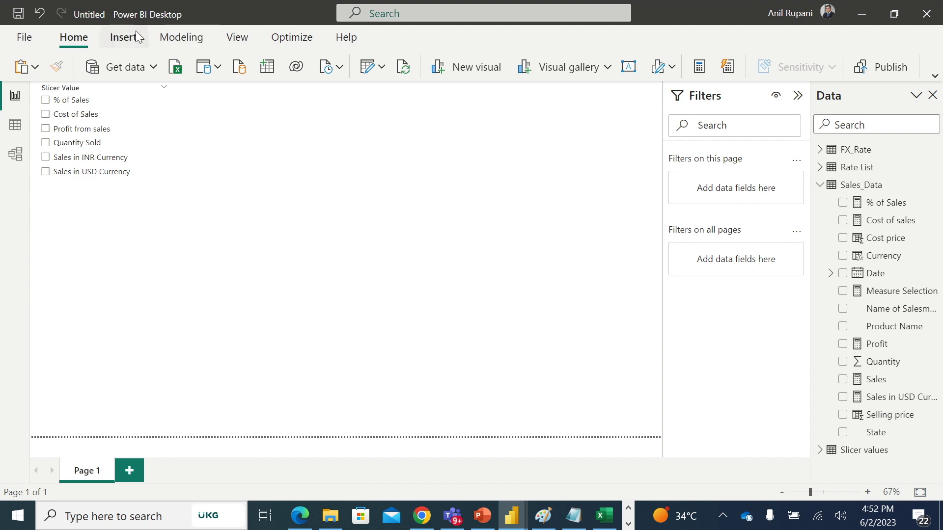
# Add a line and stacked column chart below the slicer showing the Sales measure from Sales_Data.
pyautogui.click(485, 72)
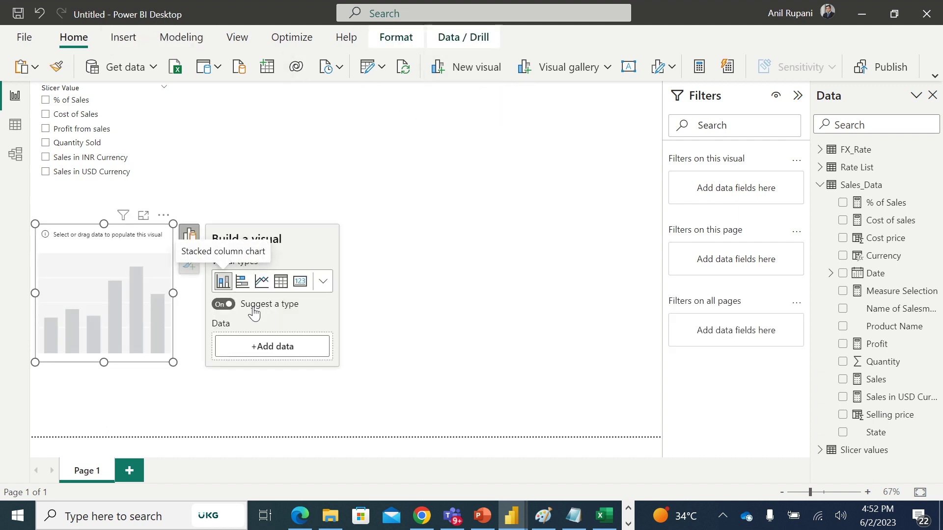
pyautogui.click(306, 355)
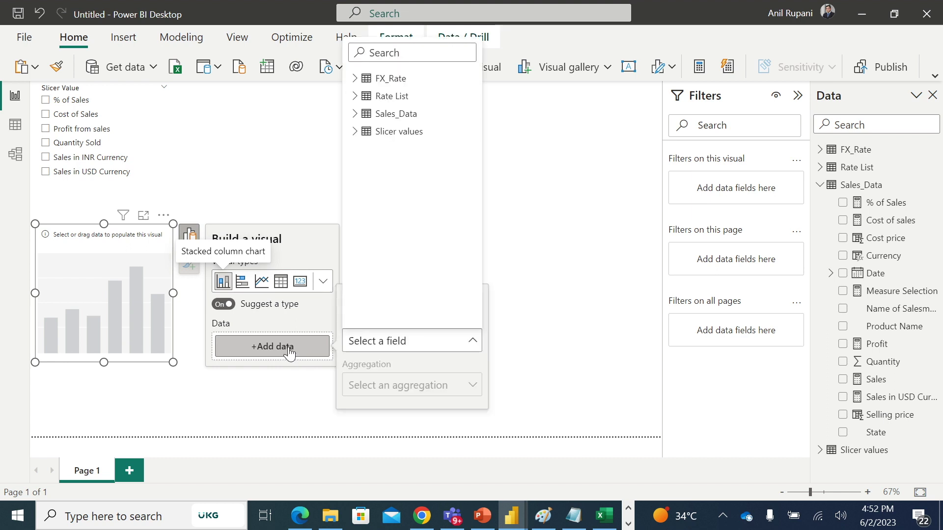
pyautogui.click(356, 112)
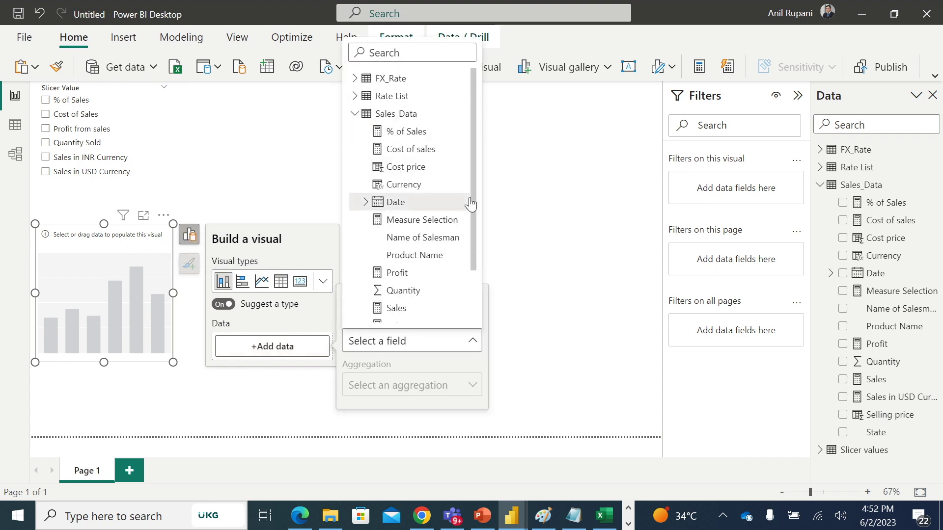
pyautogui.moveTo(472, 213); pyautogui.dragTo(470, 266)
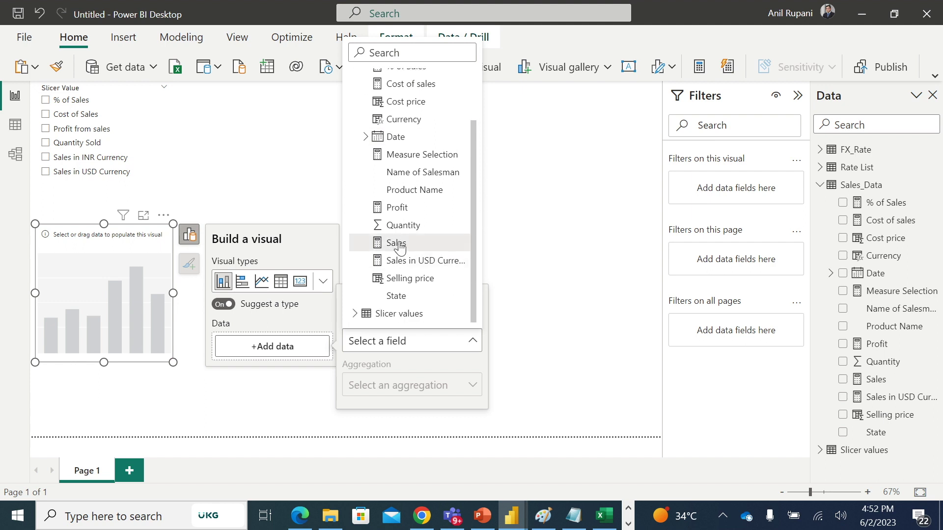
pyautogui.click(399, 245)
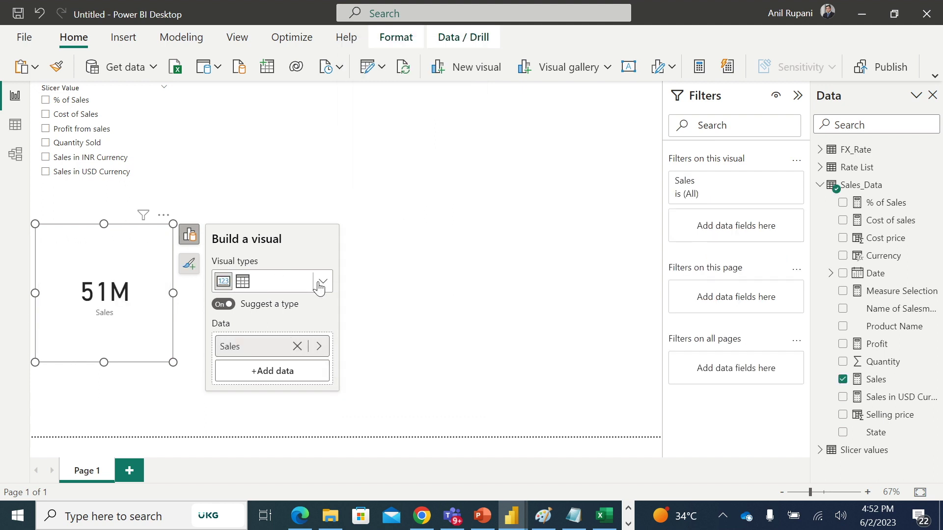
pyautogui.click(322, 283)
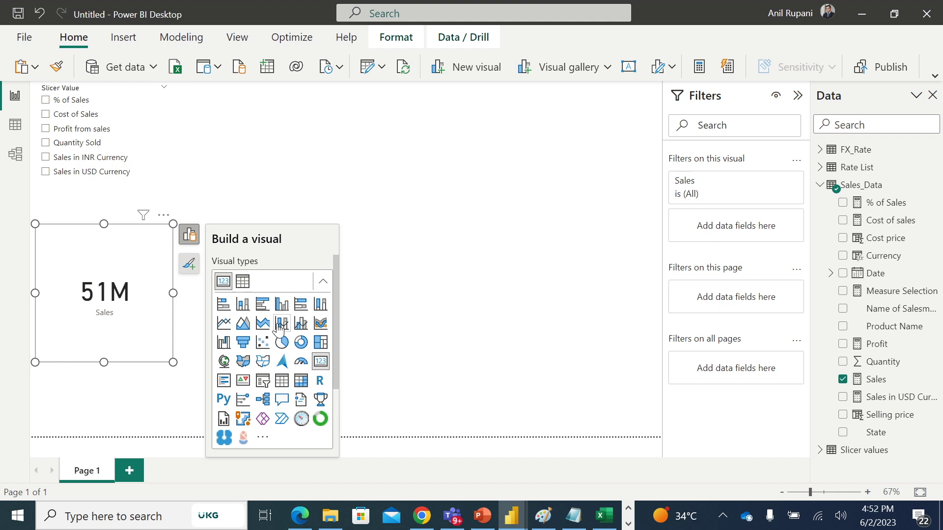
pyautogui.click(279, 326)
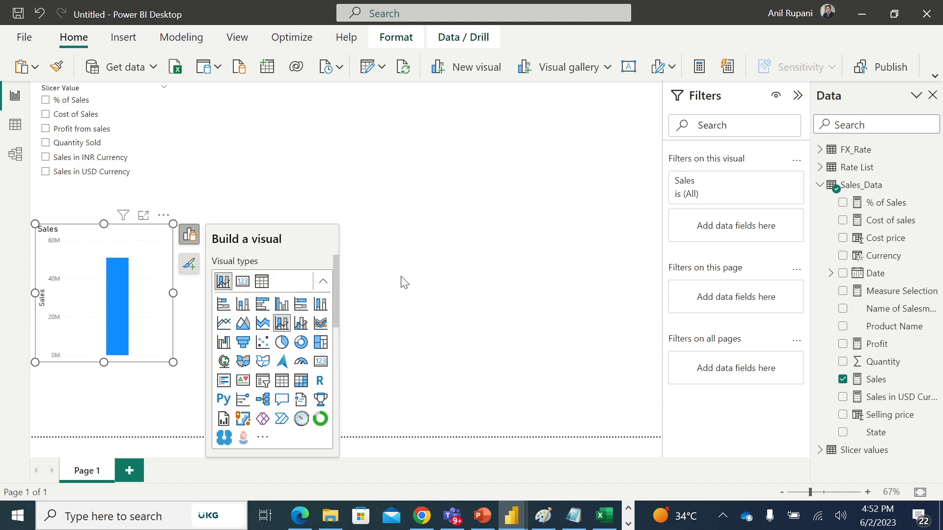
# Set Name of Salesman from Sales_Data as the x-axis of the Sales column chart.
pyautogui.click(188, 240)
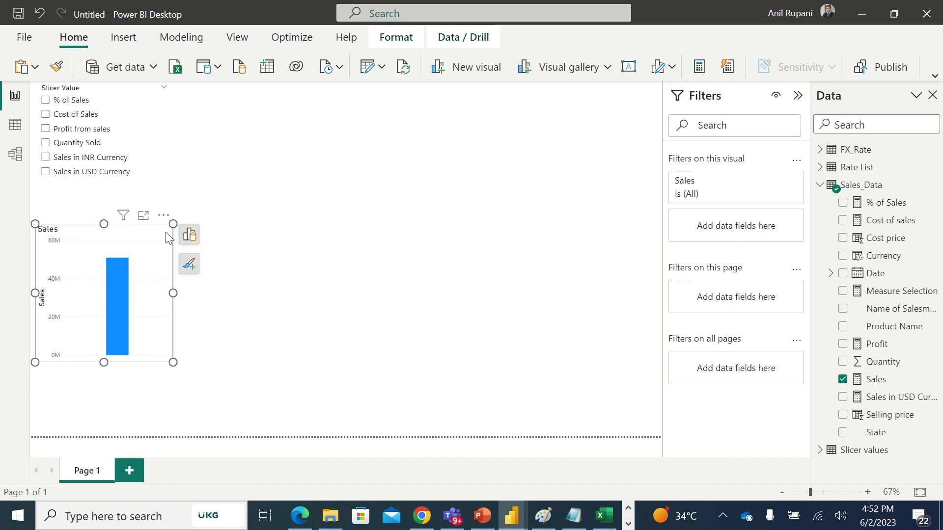
pyautogui.click(187, 237)
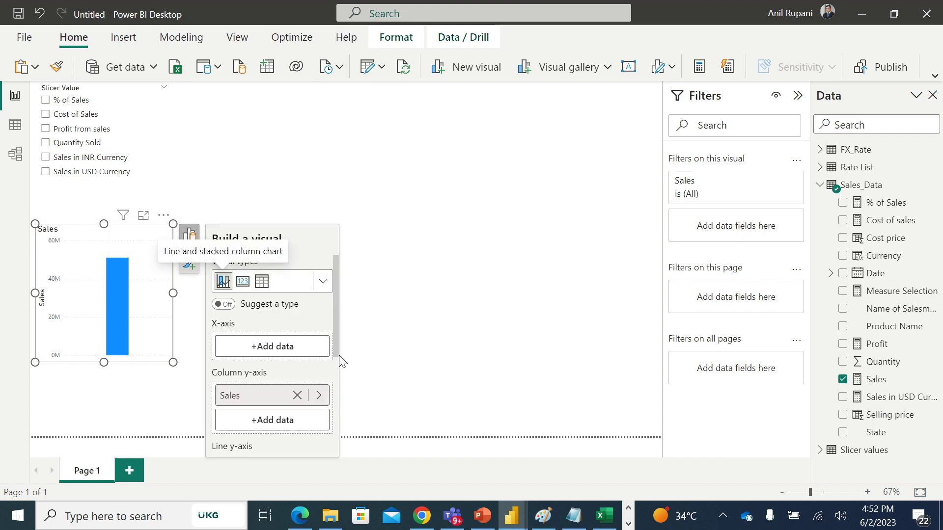
pyautogui.click(297, 349)
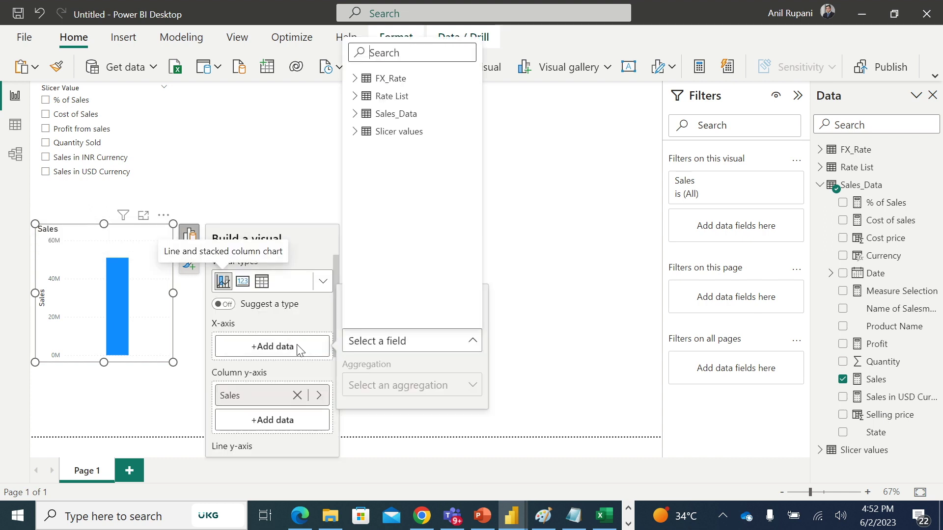
pyautogui.click(354, 115)
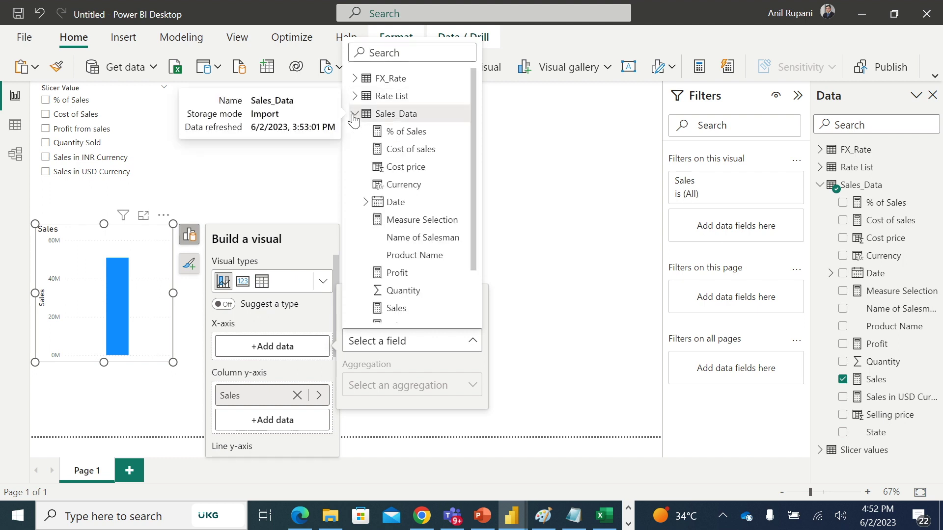
pyautogui.click(407, 237)
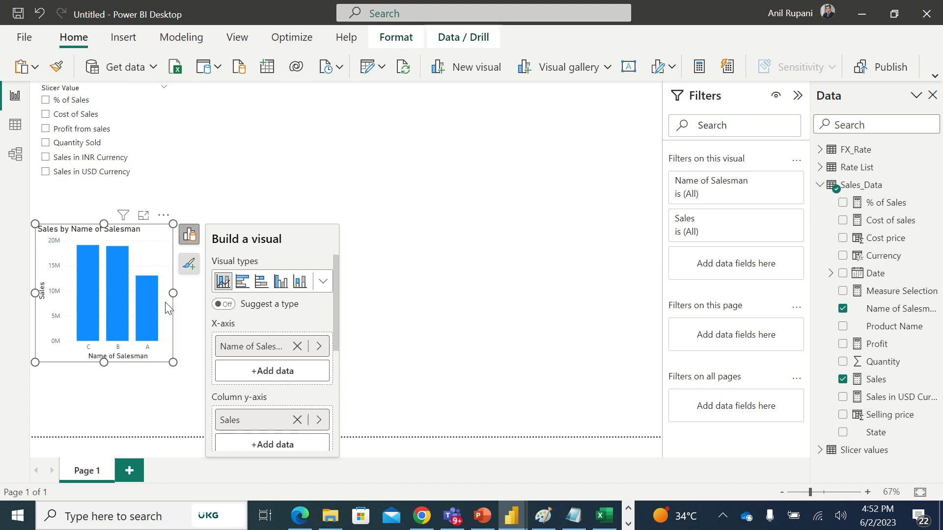
# Enlarge the Sales by Name of Salesman chart in width and height, keeping it below the slicer.
pyautogui.moveTo(172, 295); pyautogui.dragTo(244, 300)
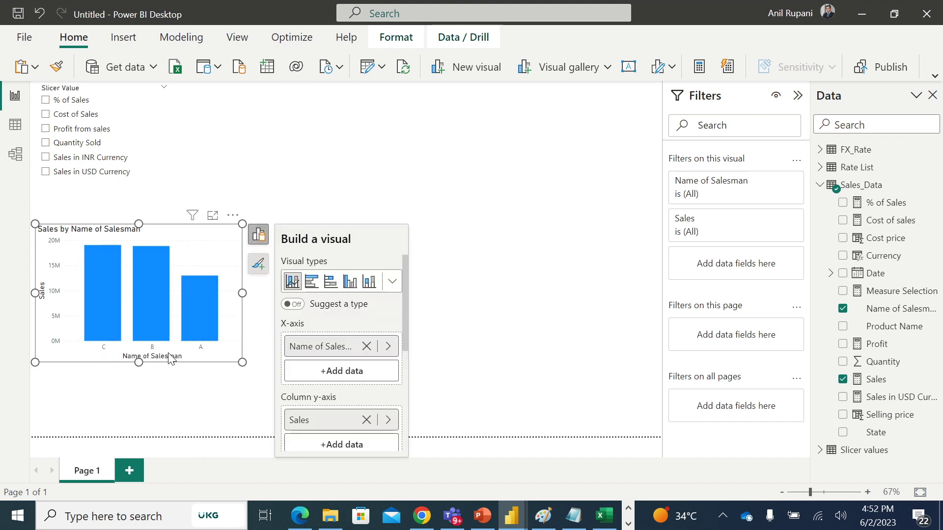
pyautogui.moveTo(135, 361); pyautogui.dragTo(138, 420)
pyautogui.click(513, 239)
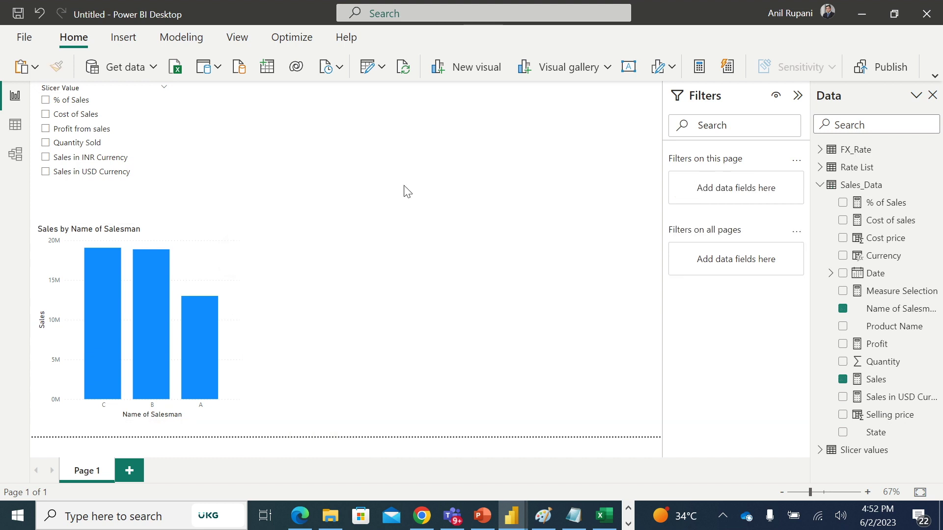
# Add a donut chart to the report page with Product Name from Sales_Data as its legend.
pyautogui.click(491, 68)
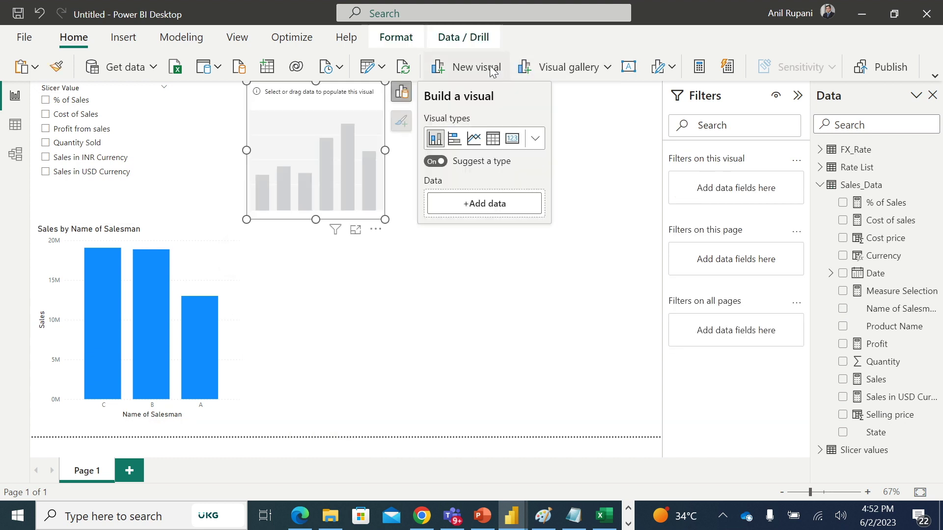
pyautogui.click(535, 140)
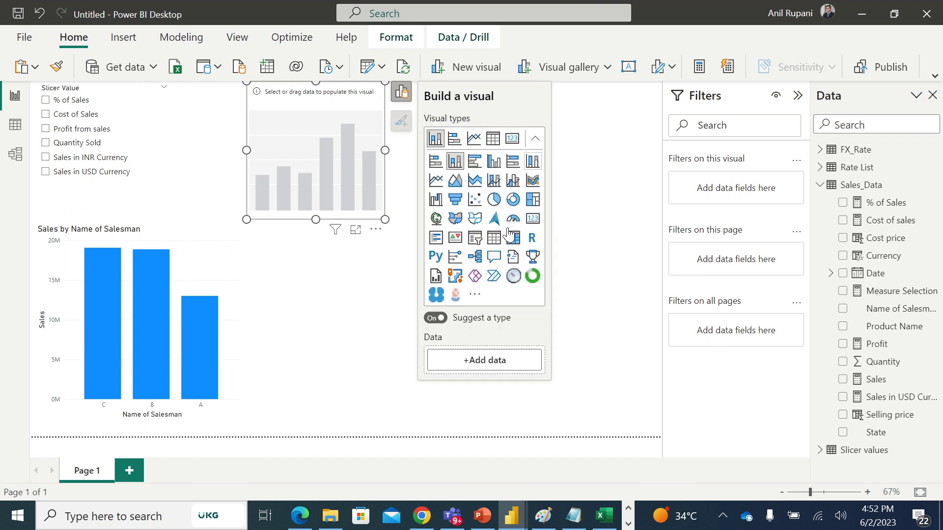
pyautogui.click(514, 200)
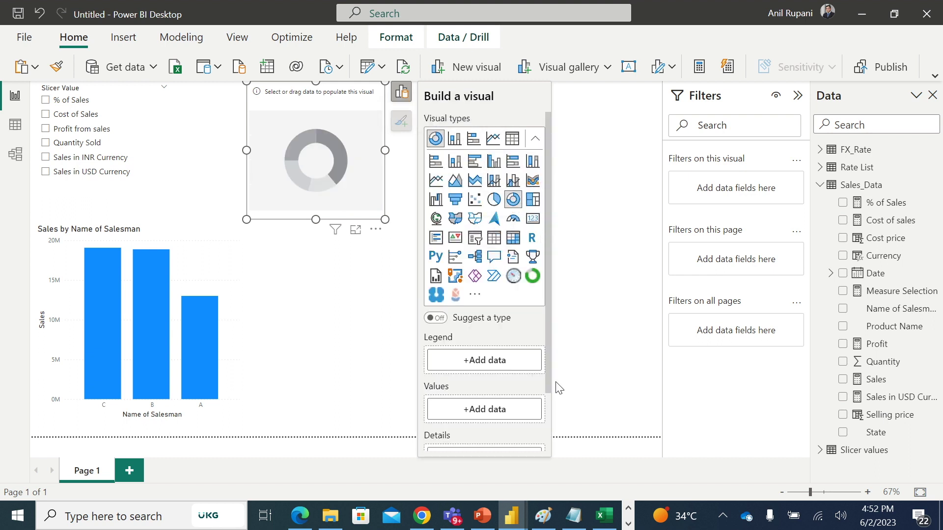
pyautogui.click(487, 363)
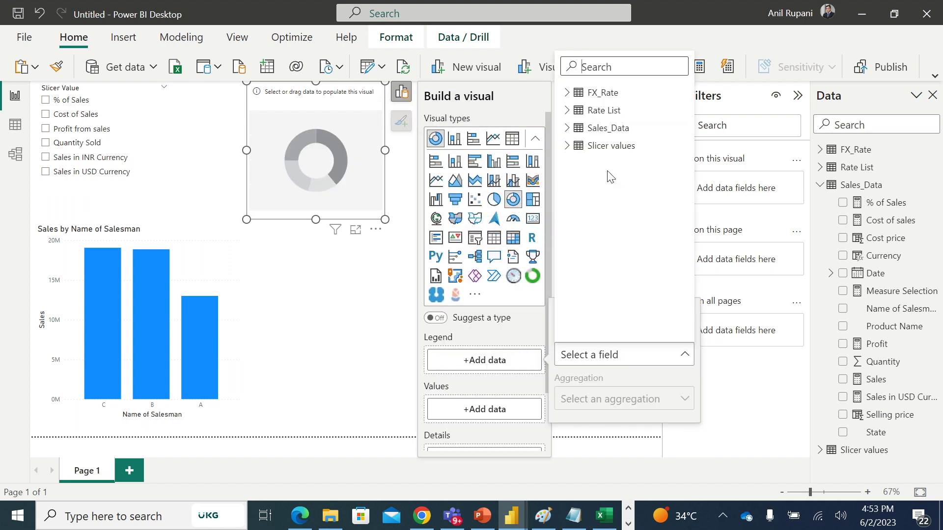
pyautogui.click(568, 129)
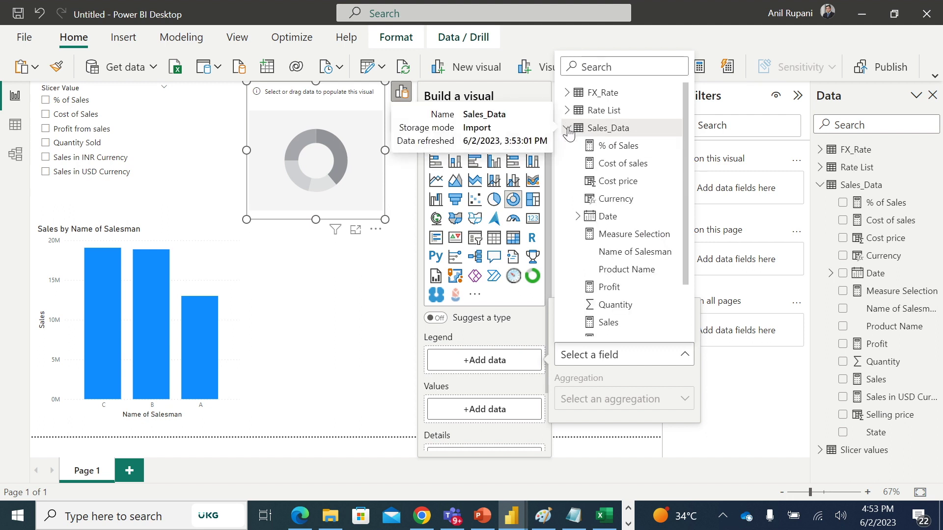
pyautogui.click(627, 270)
# Set the Sales measure from Sales_Data as the values of the Product Name donut chart.
pyautogui.click(480, 432)
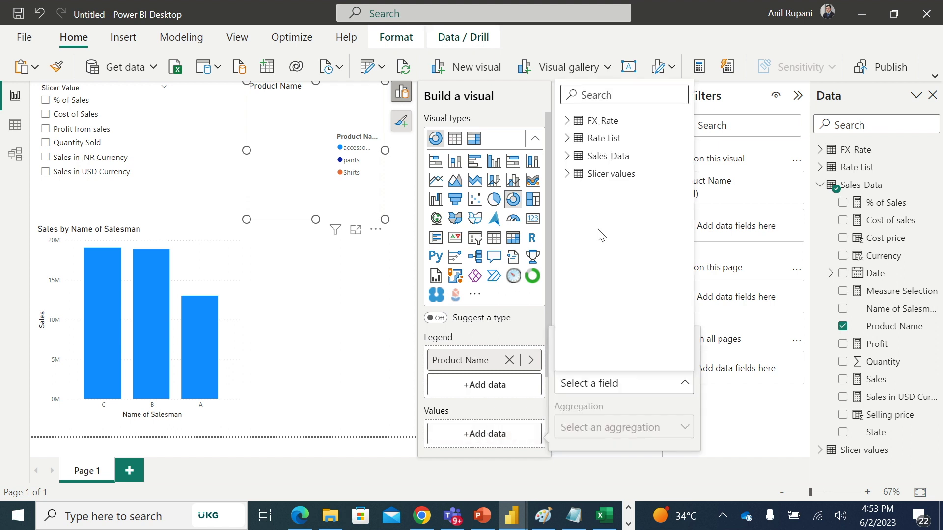
pyautogui.click(566, 155)
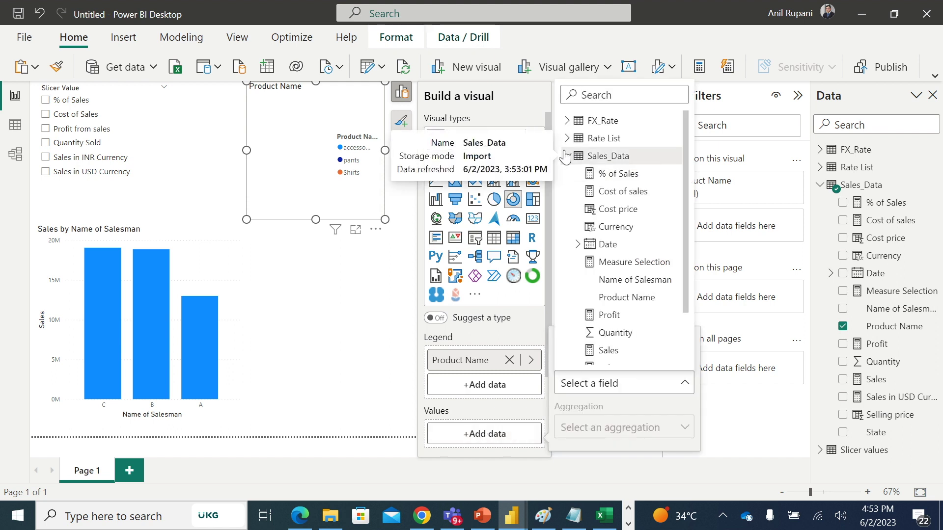
pyautogui.moveTo(687, 297); pyautogui.dragTo(608, 311)
pyautogui.click(608, 312)
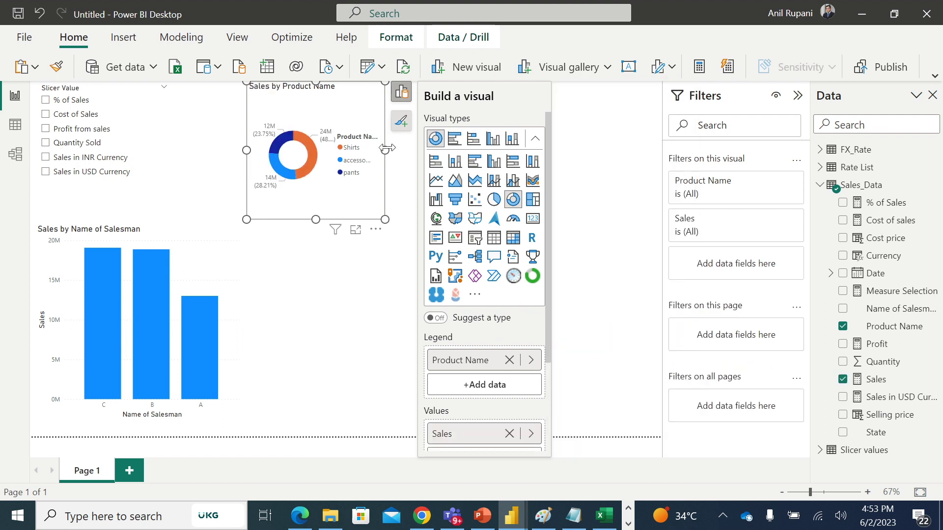
# Enlarge the Sales by Product Name donut chart and place it beside the salesman column chart, aligned with its upper edge.
pyautogui.moveTo(385, 150); pyautogui.dragTo(478, 150)
pyautogui.moveTo(412, 109); pyautogui.dragTo(479, 256)
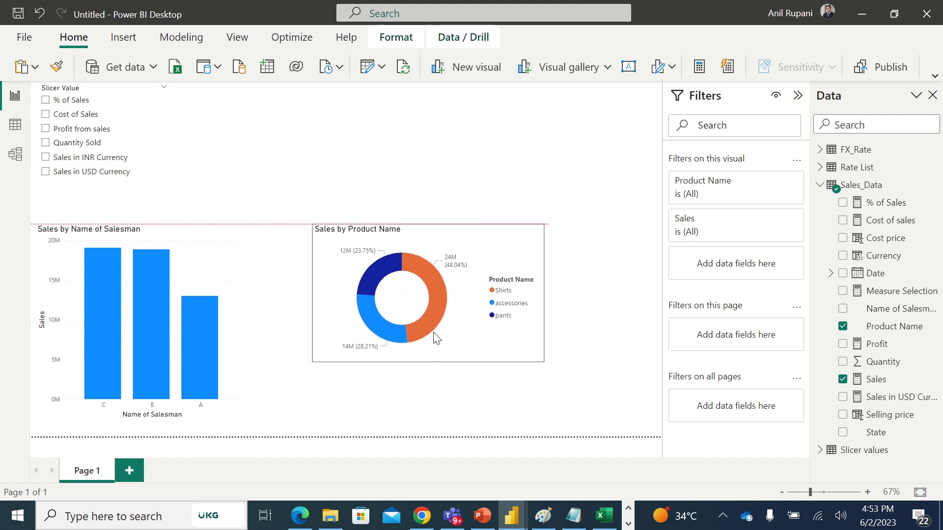
pyautogui.moveTo(429, 363); pyautogui.dragTo(424, 404)
pyautogui.click(518, 141)
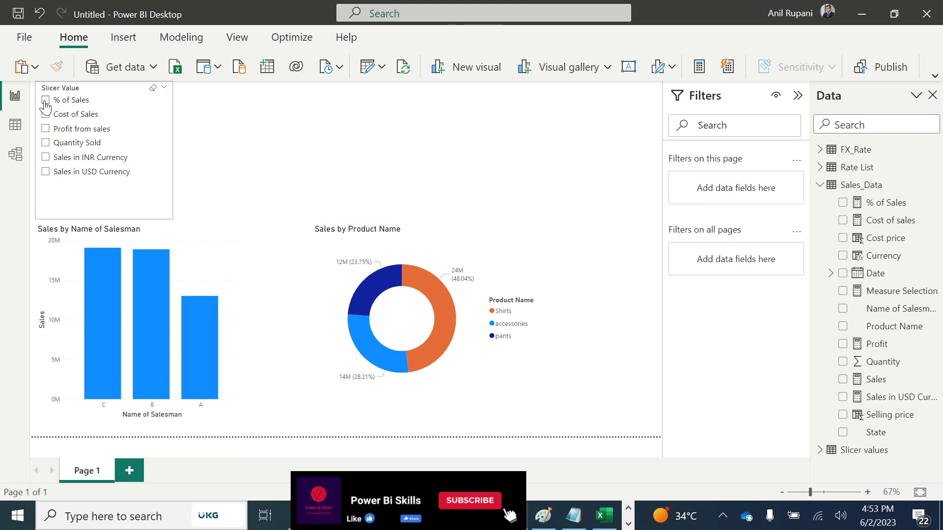
# Select each Slicer Value option in turn, from % of Sales through Sales in USD Currency, to check whether the charts respond.
pyautogui.click(45, 102)
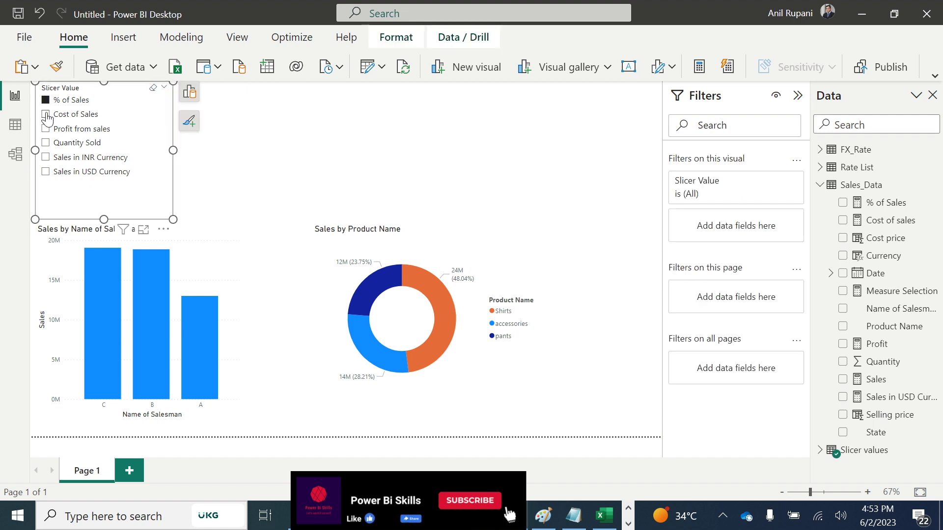
pyautogui.click(46, 114)
pyautogui.click(45, 129)
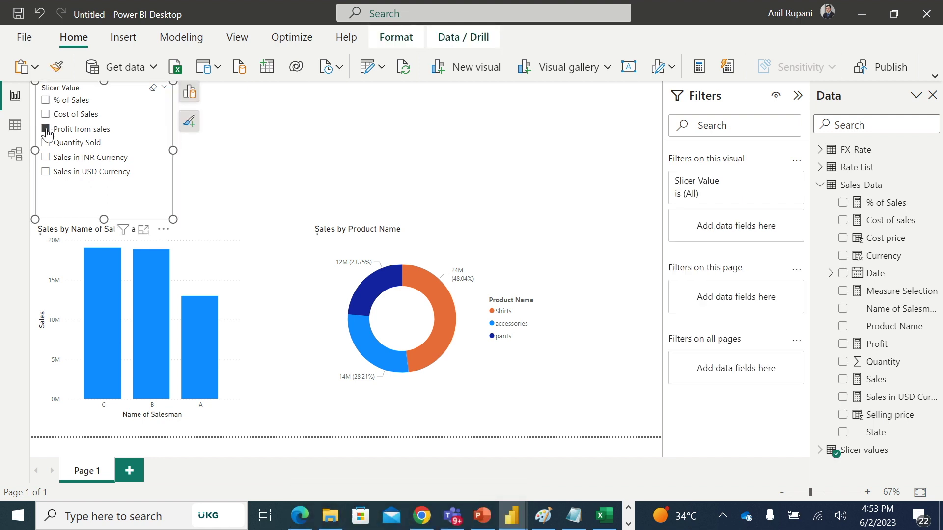
pyautogui.click(46, 143)
pyautogui.click(45, 158)
pyautogui.click(46, 171)
pyautogui.click(365, 107)
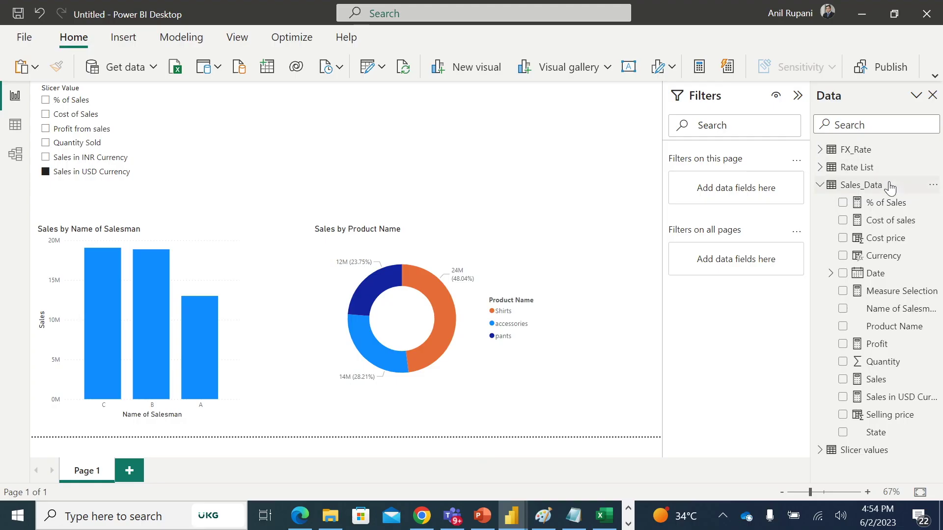
# Create a measure named "Measure Selection." in the Sales_Data table, defined as SELECTEDVALUE('Slicer values'[Slicer Value]).
pyautogui.click(934, 186)
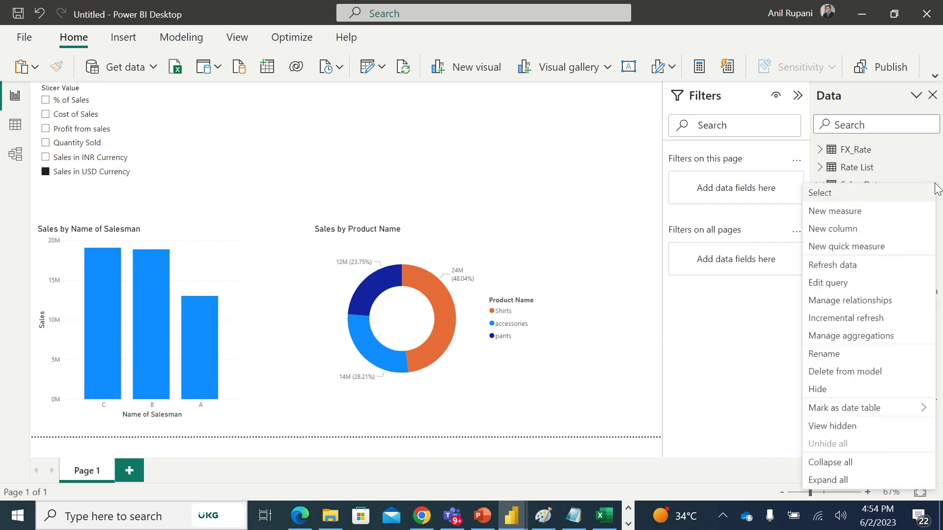
pyautogui.click(825, 211)
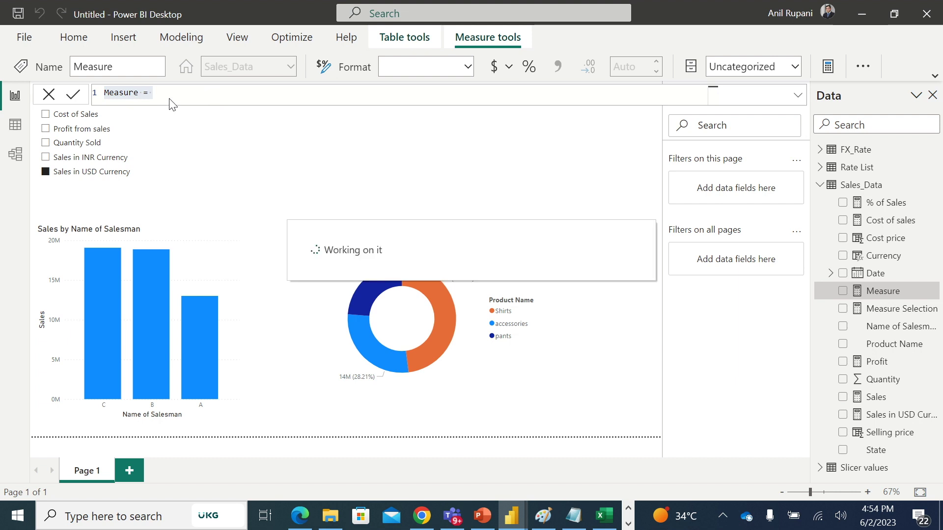
pyautogui.press('BackSpace')
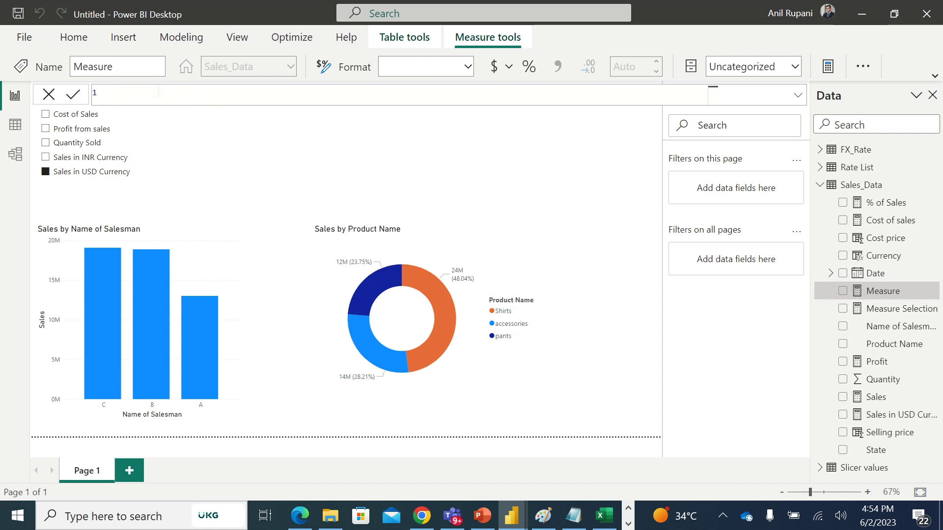
pyautogui.write('Measure Selection =')
pyautogui.write('selecte')
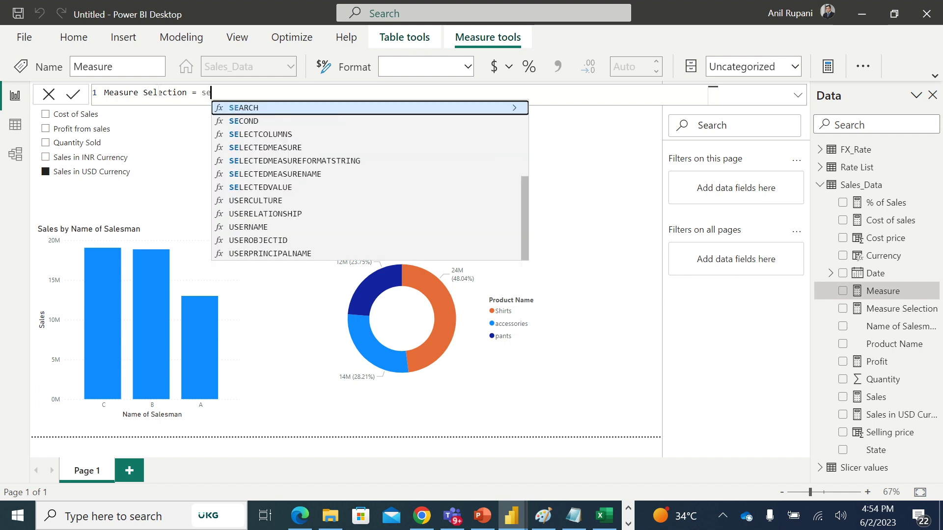
pyautogui.write('d')
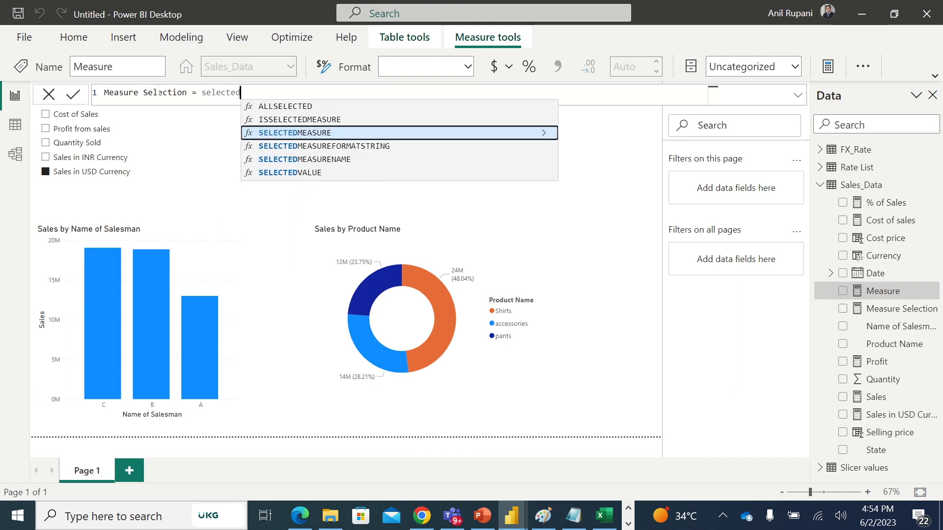
pyautogui.click(298, 174)
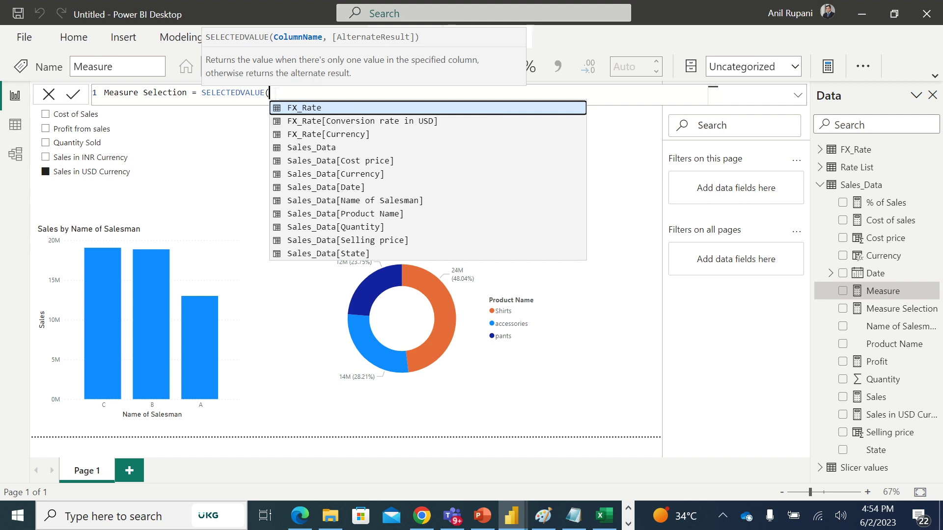
pyautogui.write('sli')
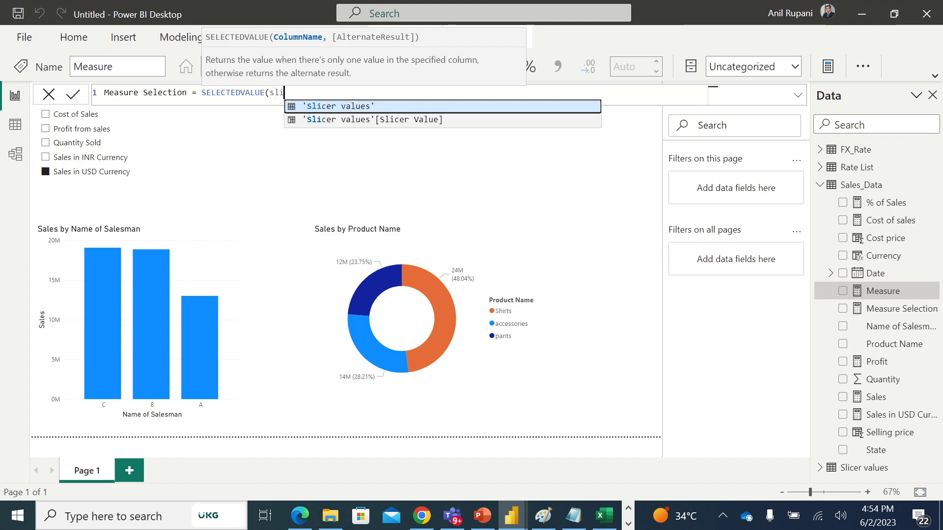
pyautogui.click(407, 120)
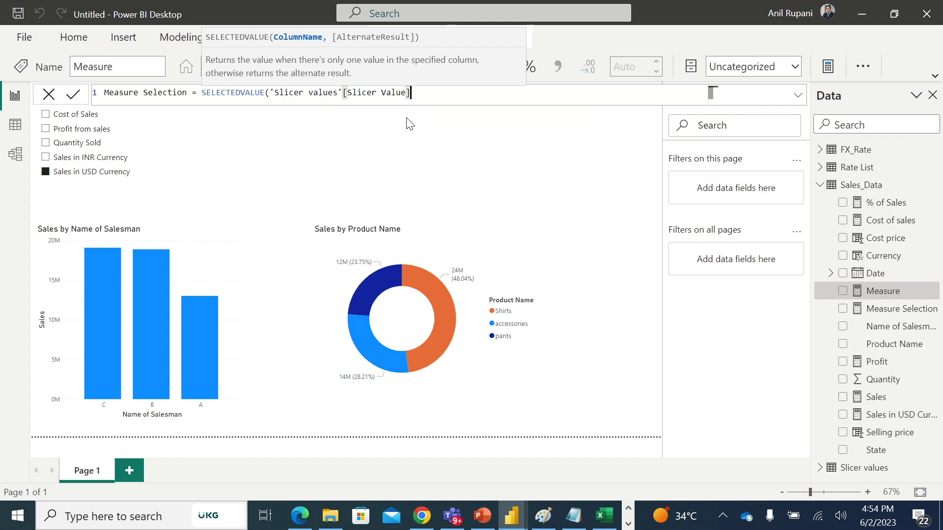
pyautogui.write(')')
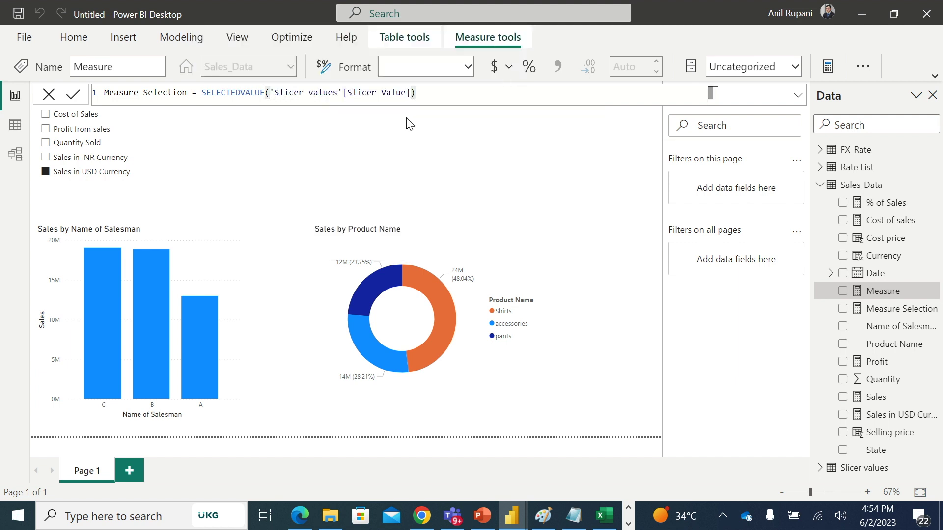
pyautogui.press('Return')
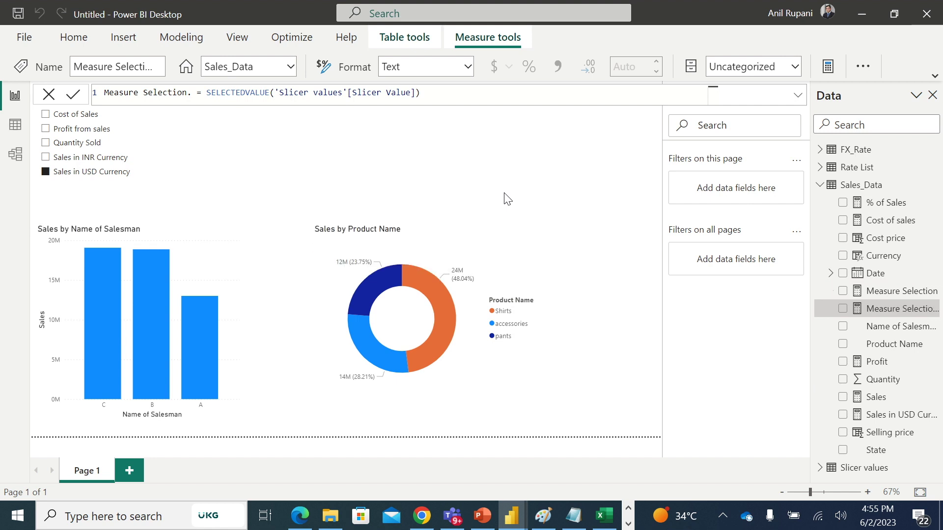
pyautogui.click(322, 139)
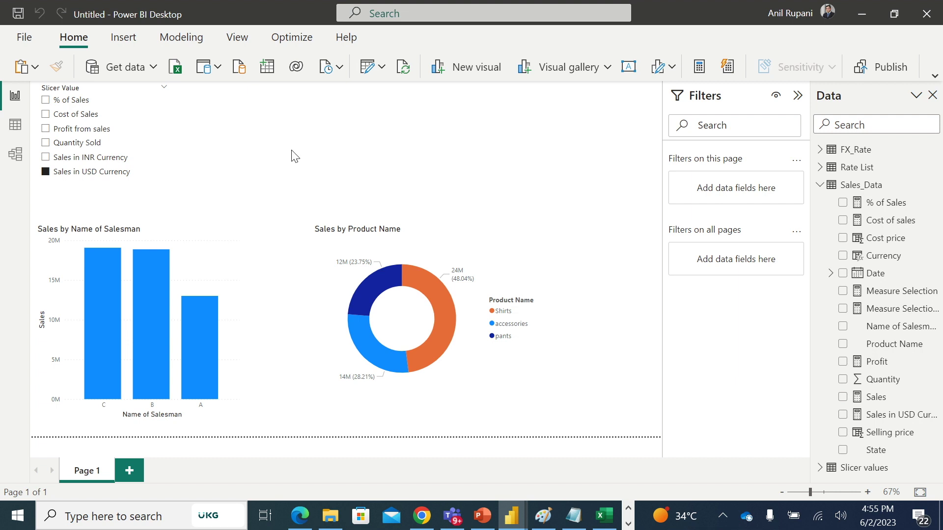
# Add a card visual above the charts, making it wider and reducing its height to about half.
pyautogui.click(483, 68)
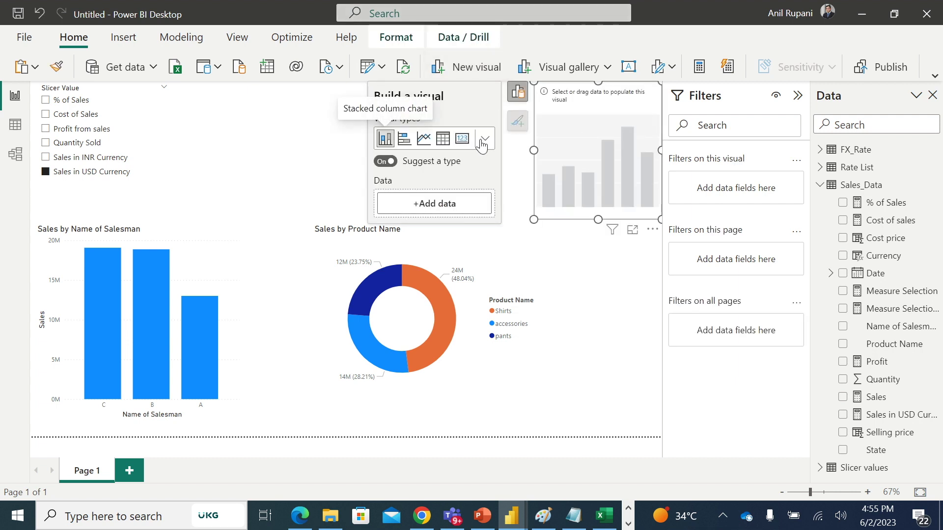
pyautogui.click(462, 139)
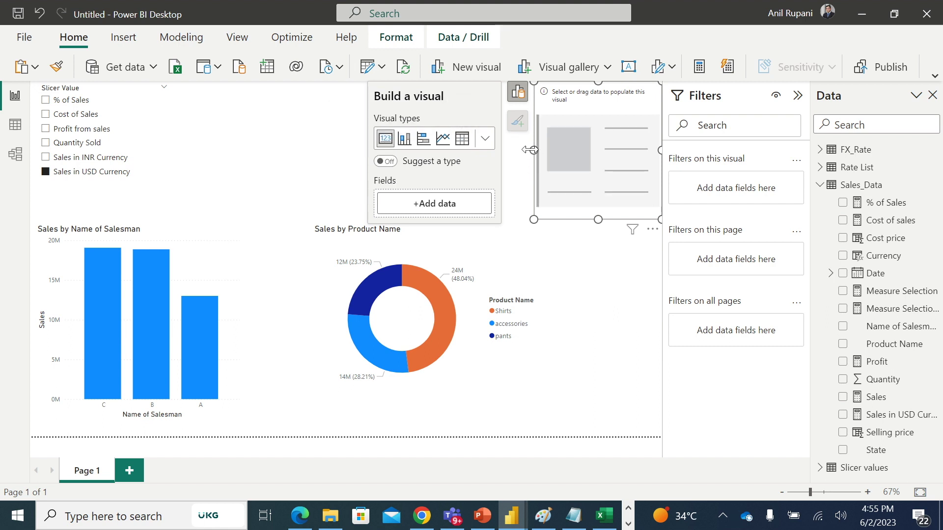
pyautogui.moveTo(535, 150); pyautogui.dragTo(477, 150)
pyautogui.moveTo(568, 219); pyautogui.dragTo(569, 150)
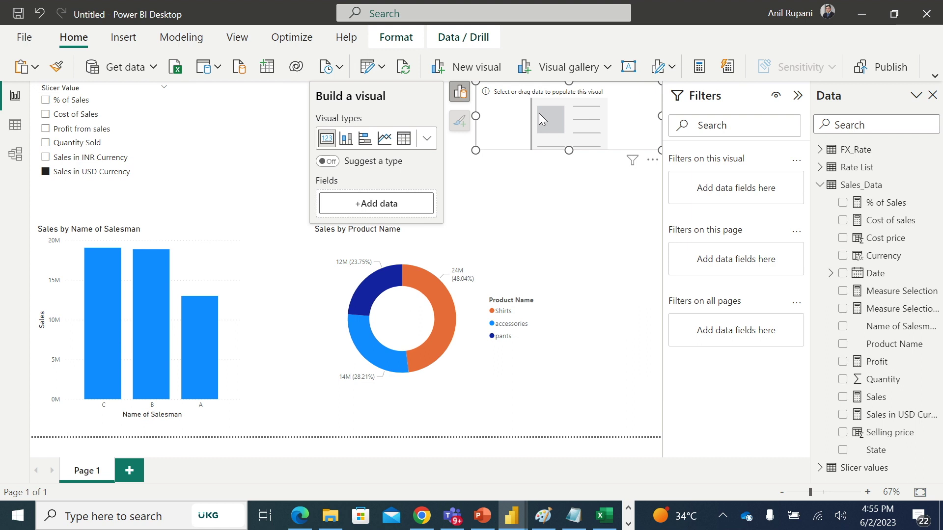
# Show the Slicer Value field from the Slicer values table in the card.
pyautogui.click(389, 202)
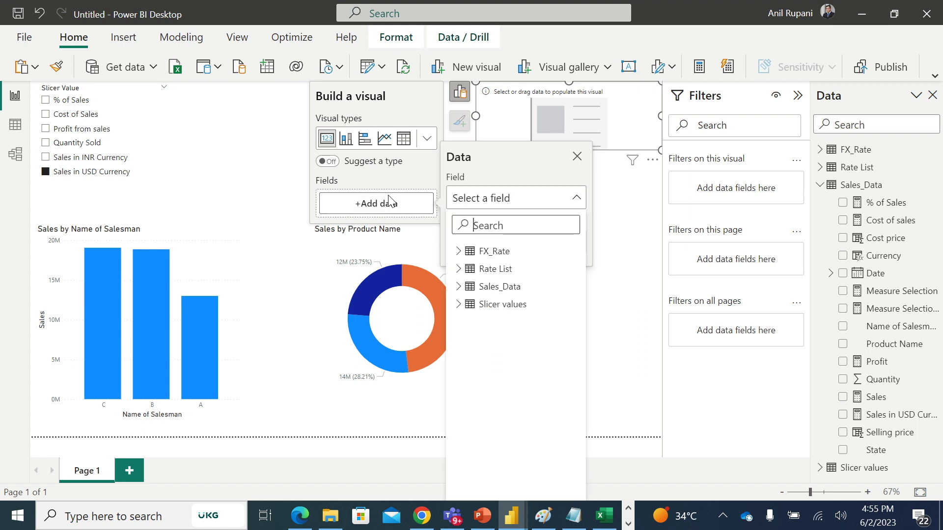
pyautogui.click(458, 304)
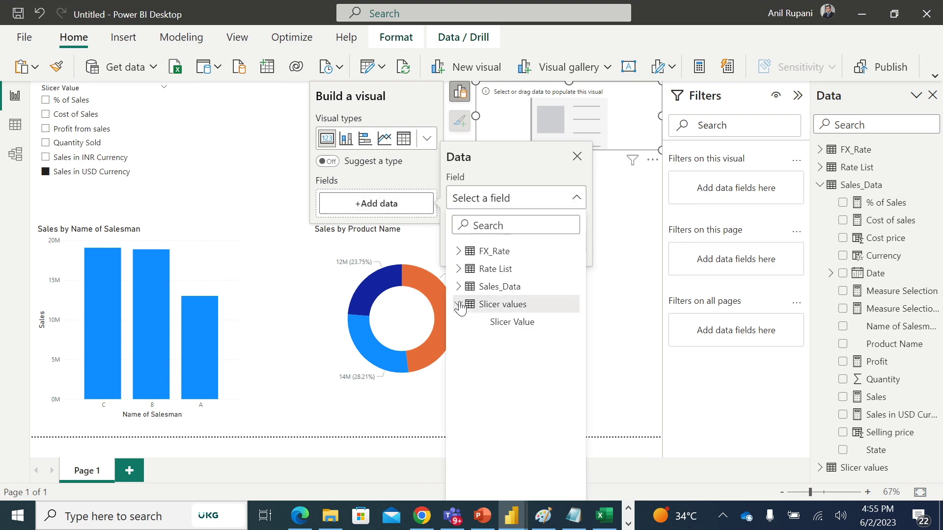
pyautogui.click(500, 325)
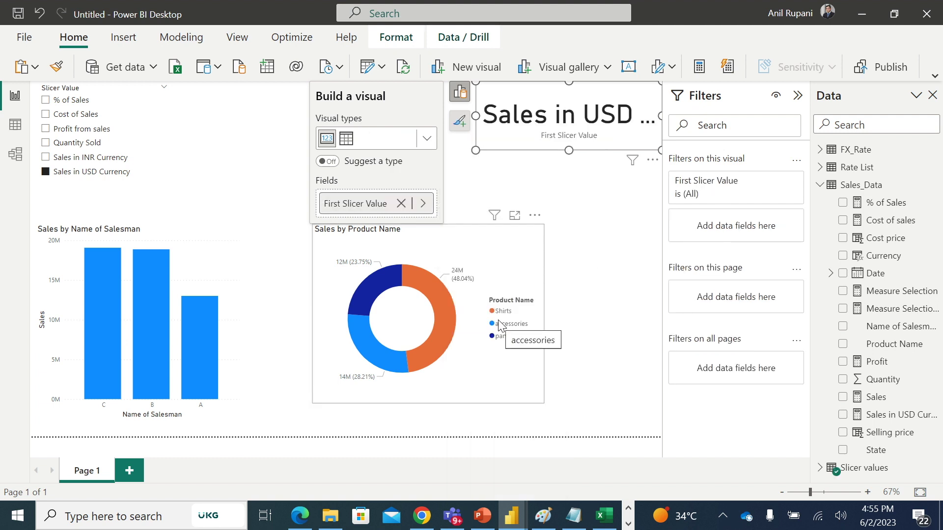
pyautogui.click(224, 136)
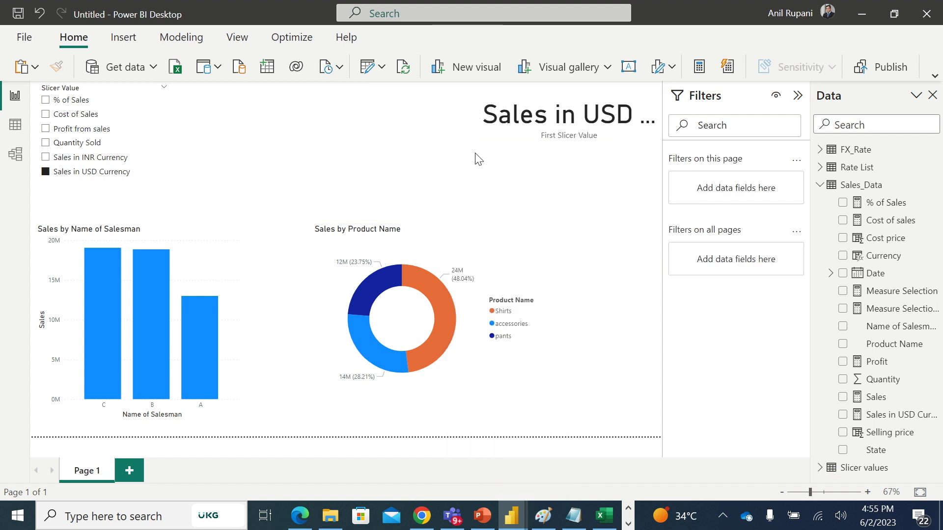
# Select % of Sales, Cost of Sales and Profit from sales in turn in the slicer to check the card's response.
pyautogui.click(512, 148)
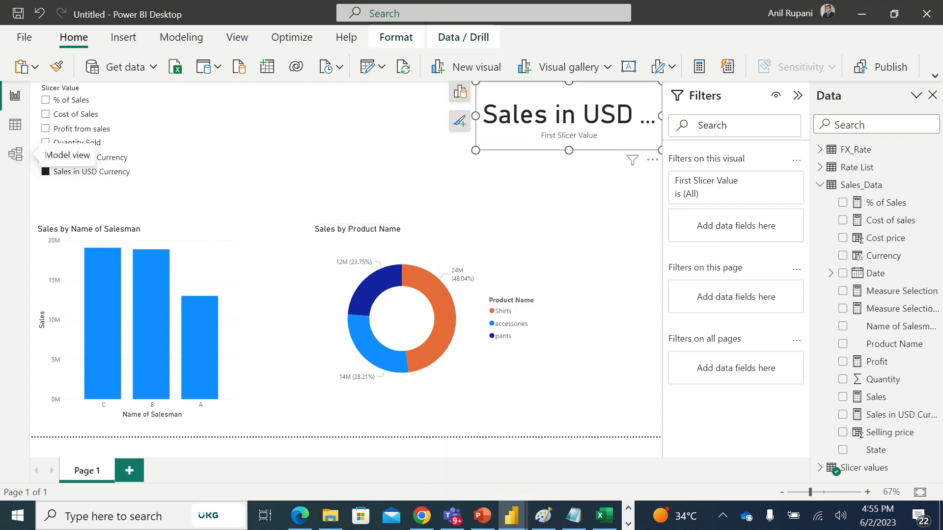
pyautogui.click(45, 102)
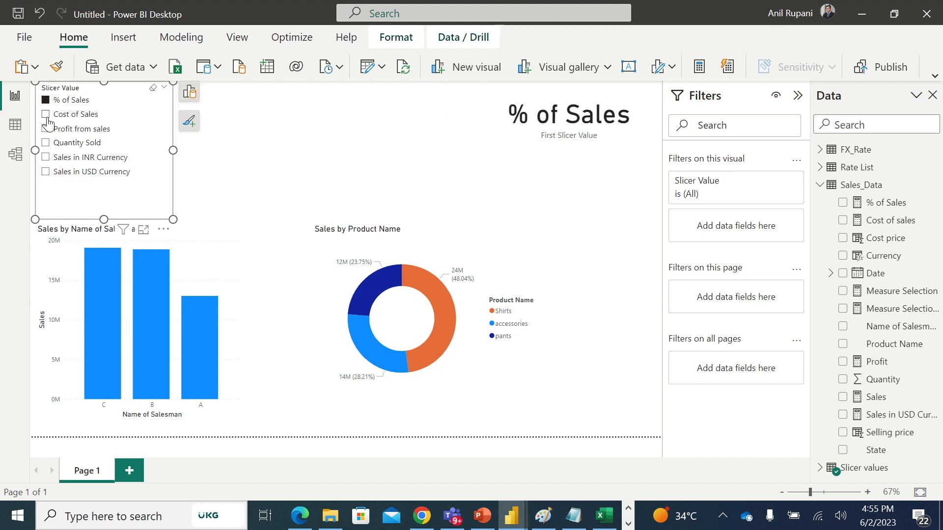
pyautogui.click(47, 117)
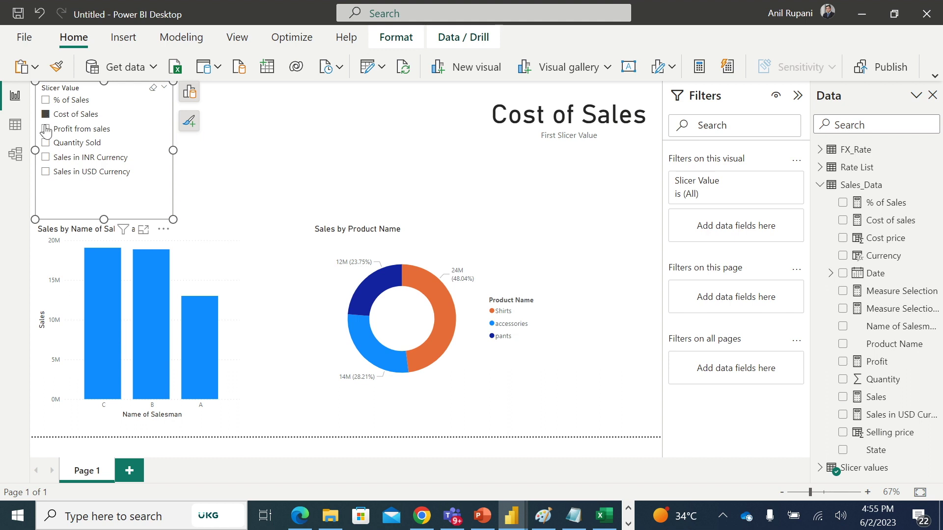
pyautogui.click(46, 129)
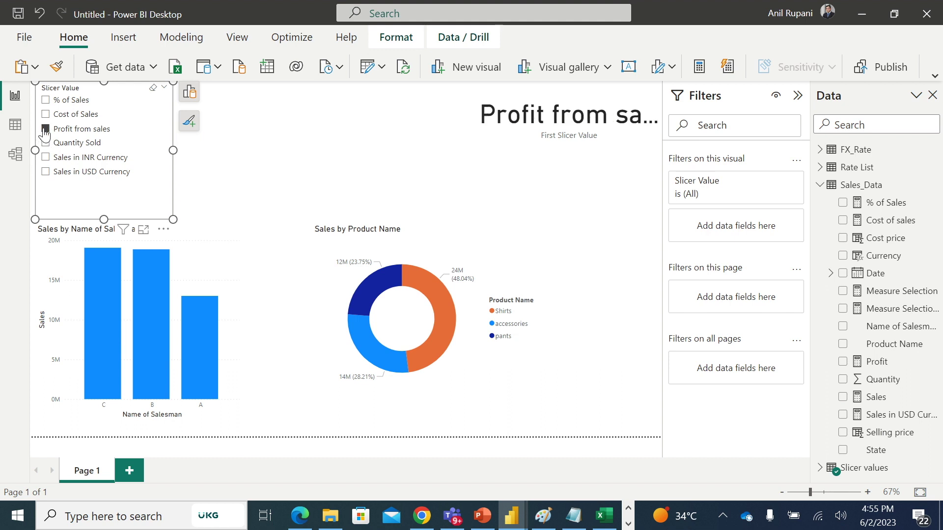
# Select Quantity Sold, Sales in INR Currency and Sales in USD Currency in turn in the slicer to check the card's response.
pyautogui.click(45, 143)
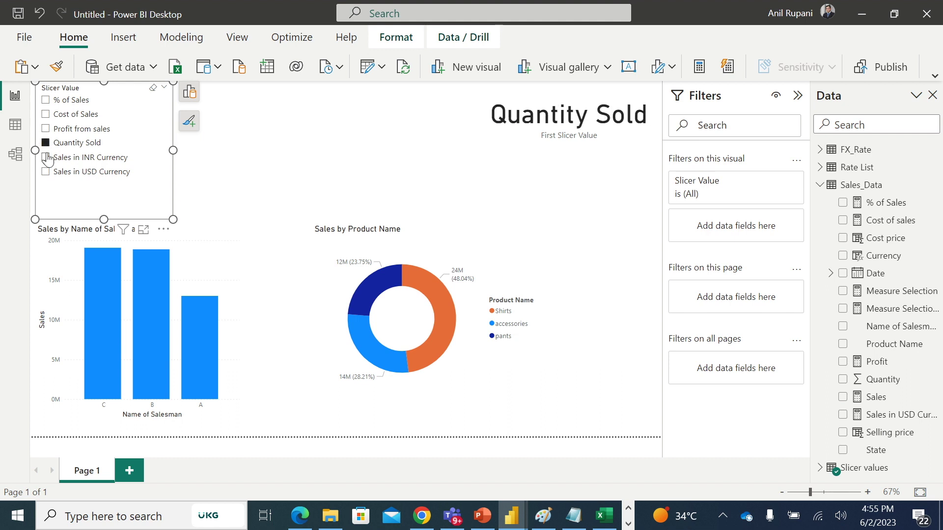
pyautogui.click(47, 158)
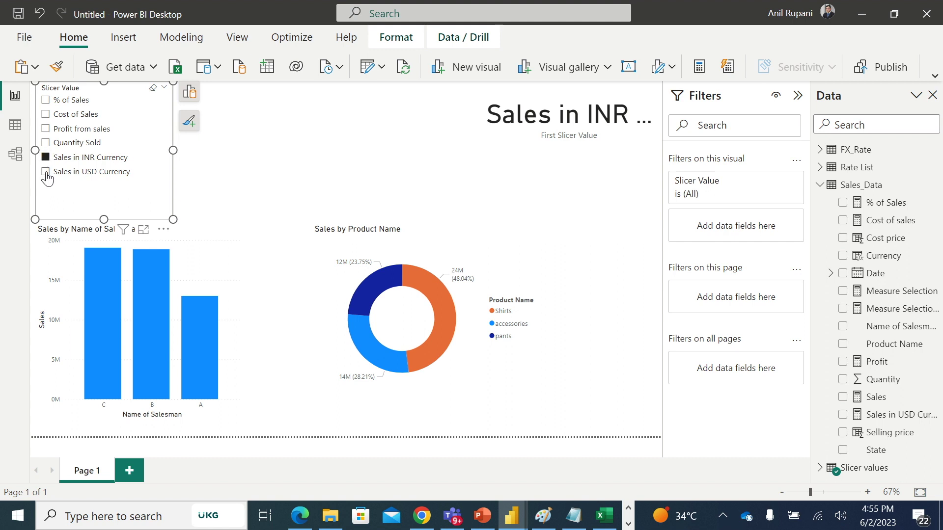
pyautogui.click(45, 172)
pyautogui.click(399, 154)
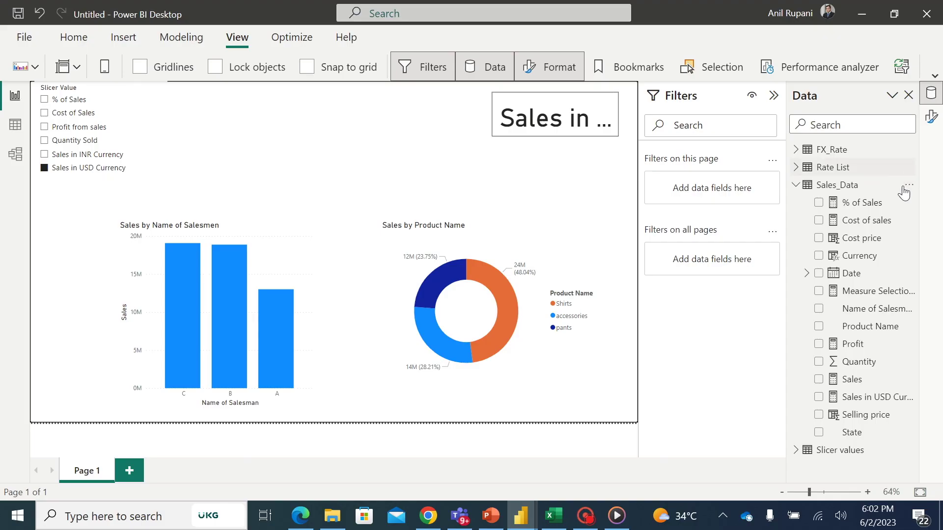
# Start a new measure named Calculations in the Sales_Data table, opening its formula with Switch(True(), over separate lines.
pyautogui.click(909, 185)
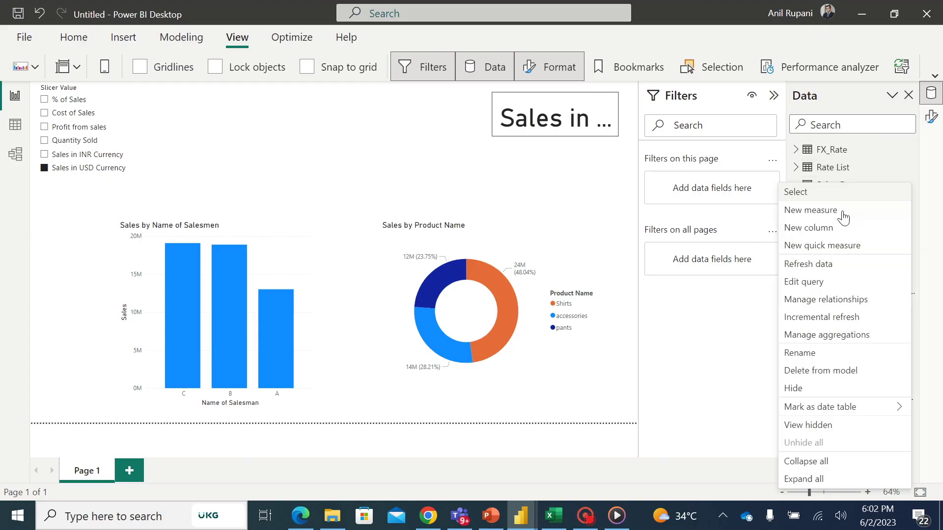
pyautogui.click(820, 212)
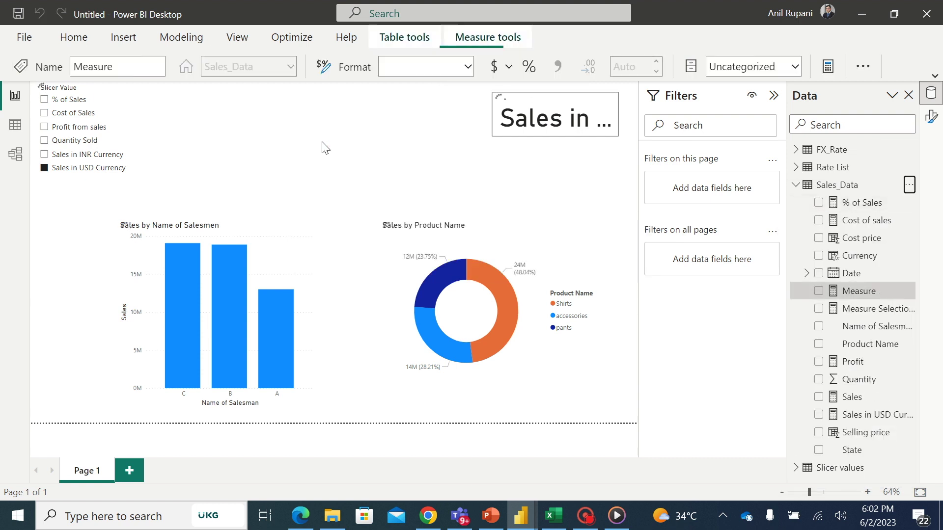
pyautogui.press('BackSpace')
pyautogui.write('Cal')
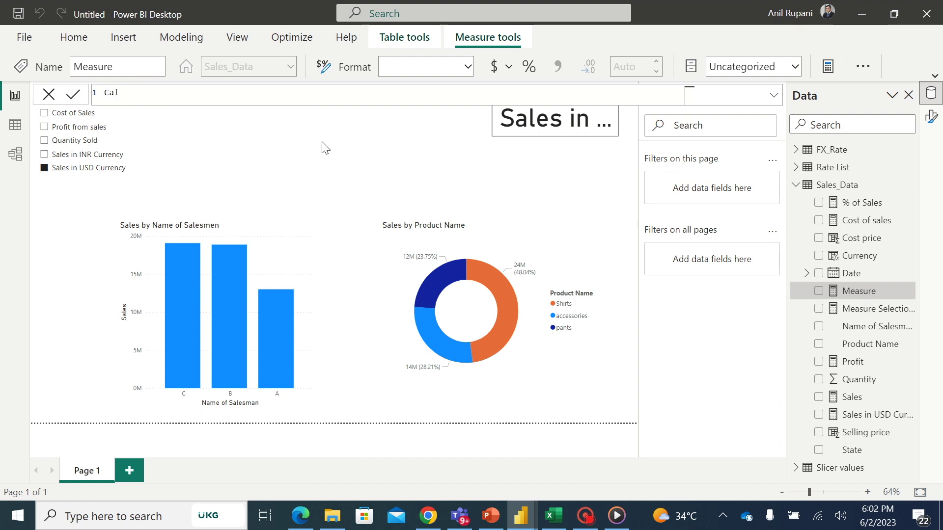
pyautogui.write('culations = ')
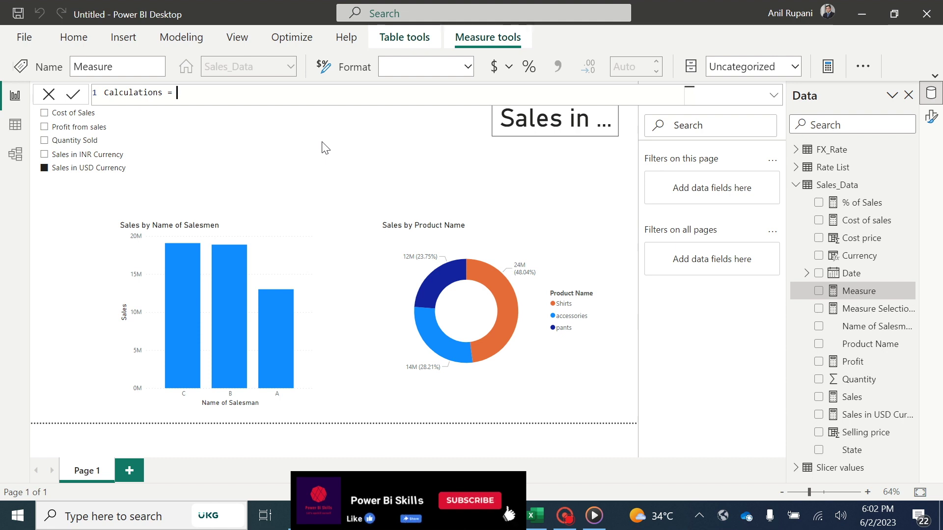
pyautogui.write('Swit')
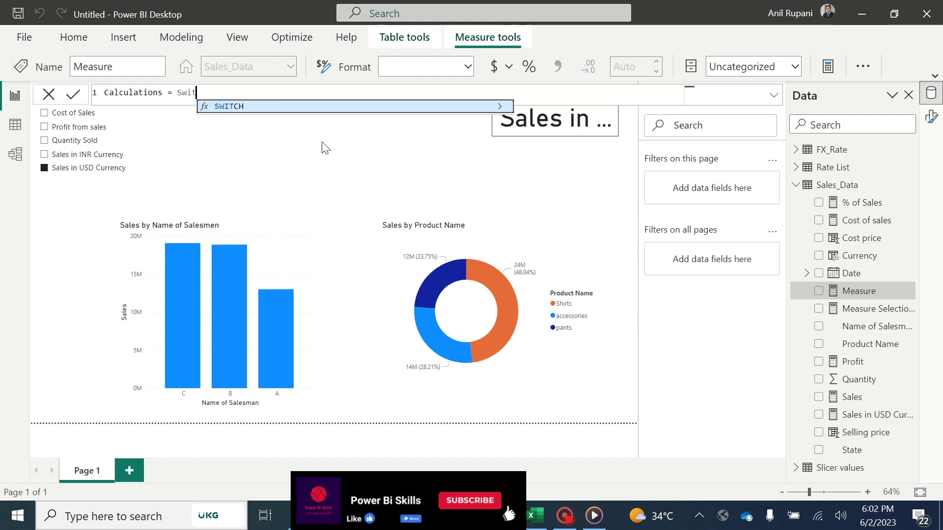
pyautogui.write('ch(')
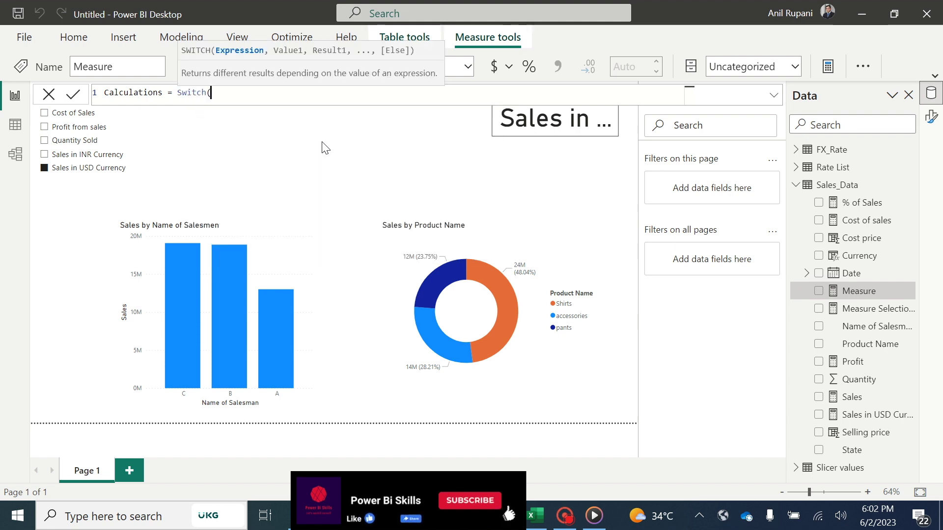
pyautogui.hotkey('shift', 'Return')
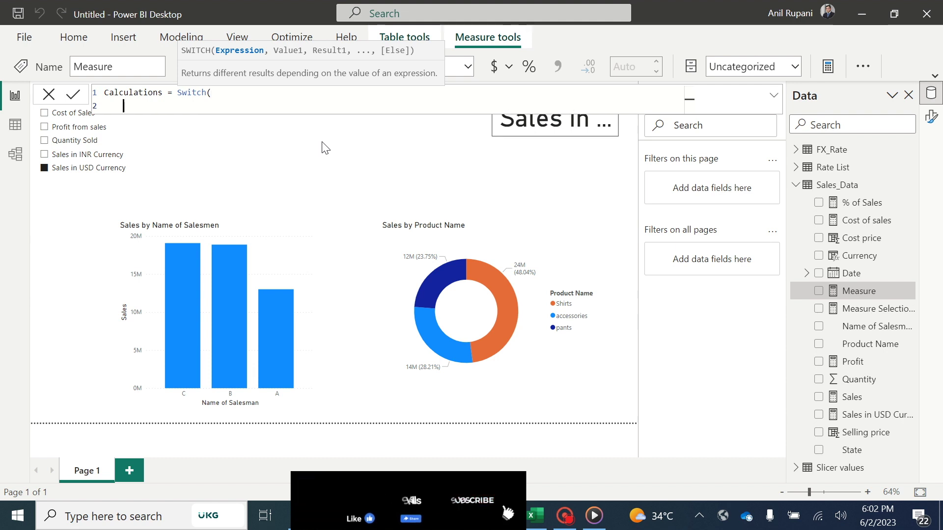
pyautogui.write('Tr')
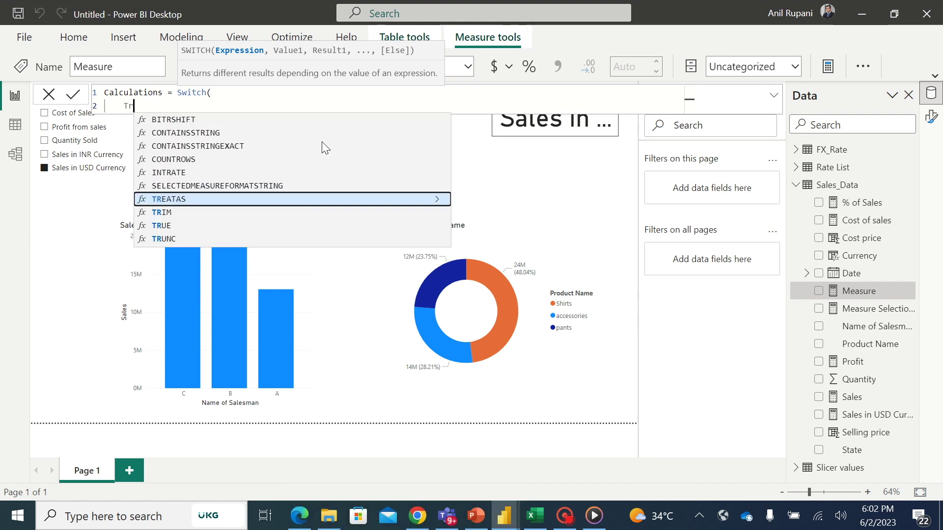
pyautogui.write('ue()')
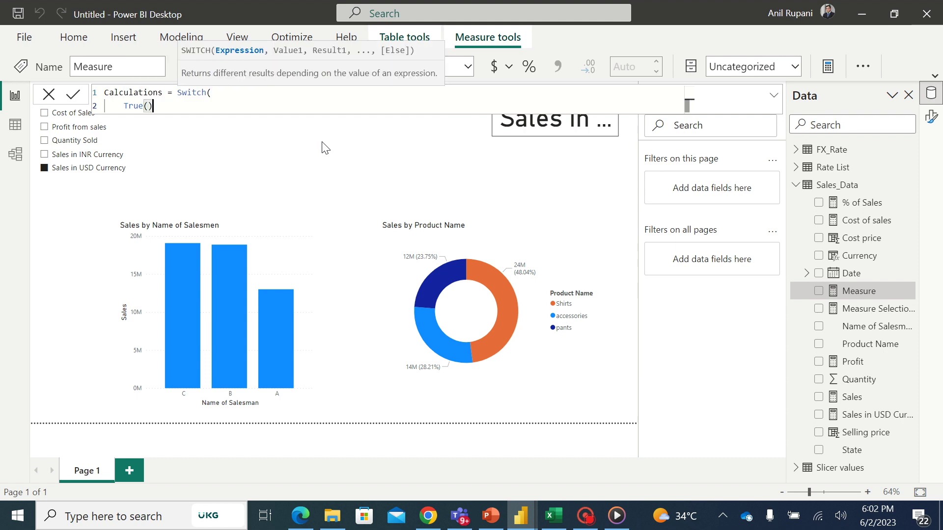
pyautogui.write(',')
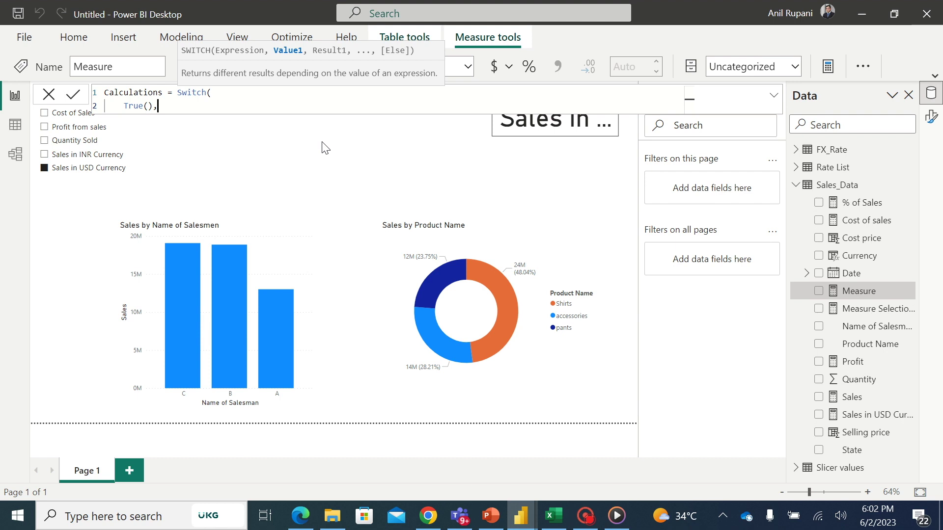
pyautogui.hotkey('shift', 'Return')
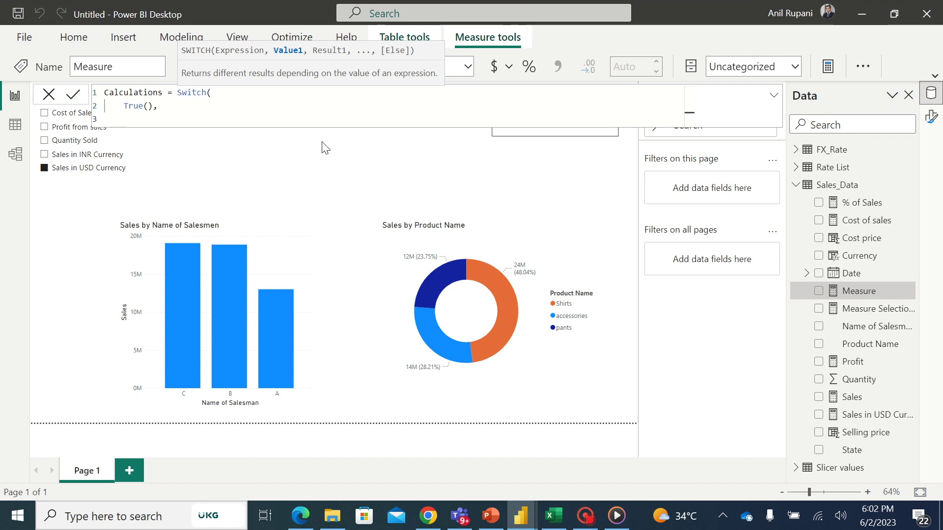
# Add a Switch condition to the Calculations formula returning [Cost of sales] when [Measure Selection.] = "Cost of Sales".
pyautogui.write('M')
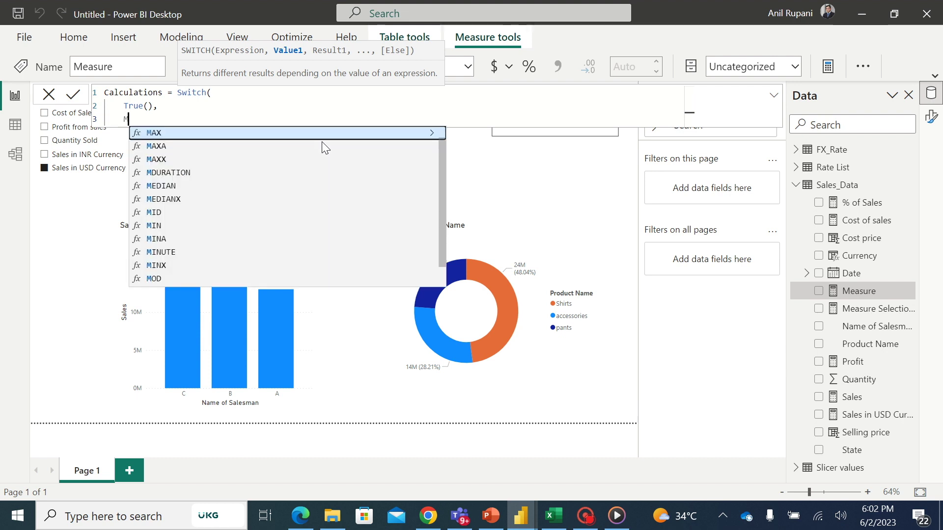
pyautogui.write('ea')
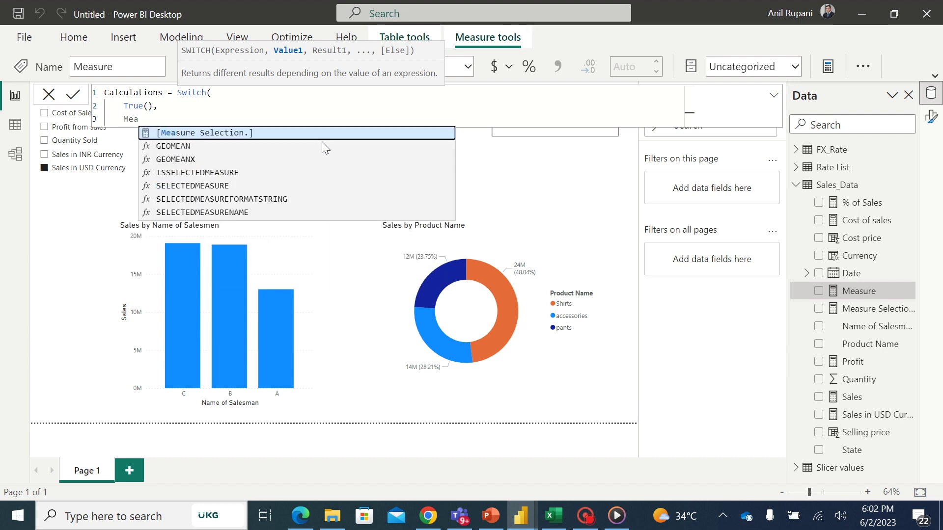
pyautogui.click(241, 140)
pyautogui.write('=')
pyautogui.press('BackSpace')
pyautogui.write('= ')
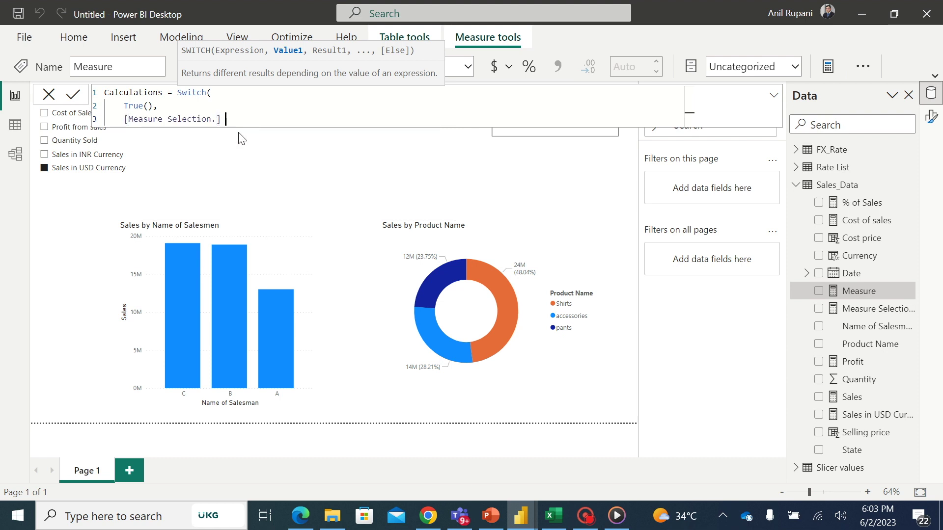
pyautogui.write('"Cost')
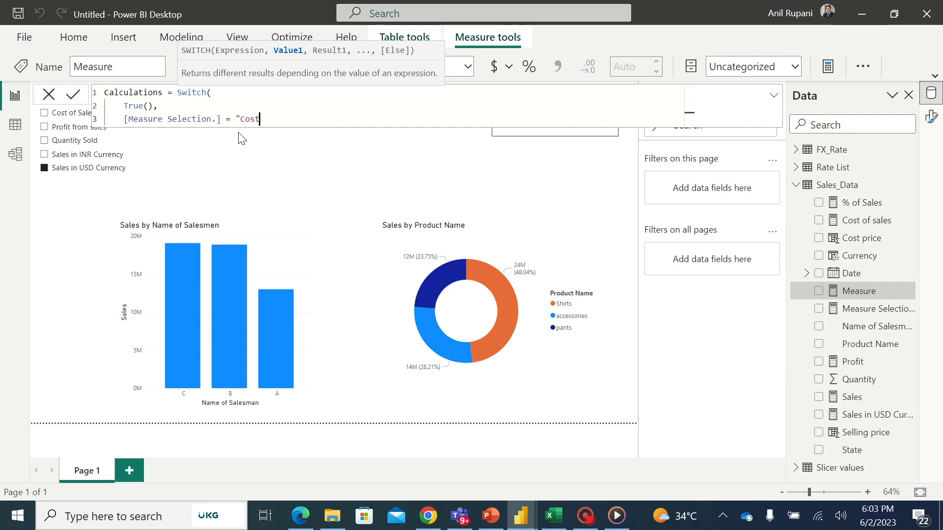
pyautogui.write(' of Sales",')
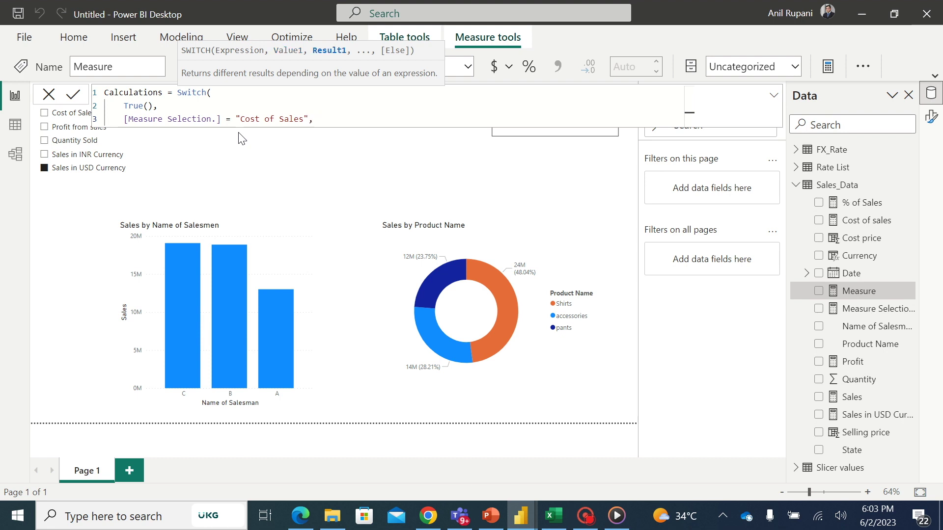
pyautogui.write(' [')
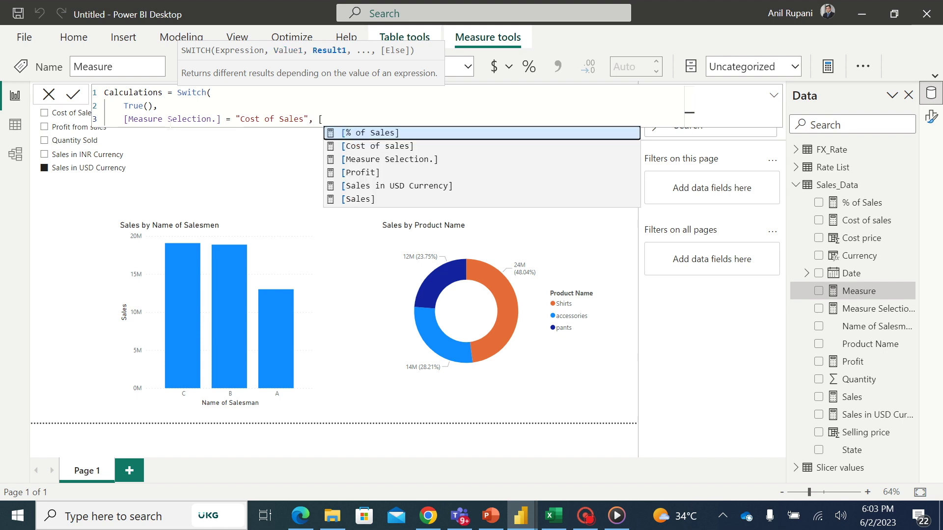
pyautogui.click(405, 146)
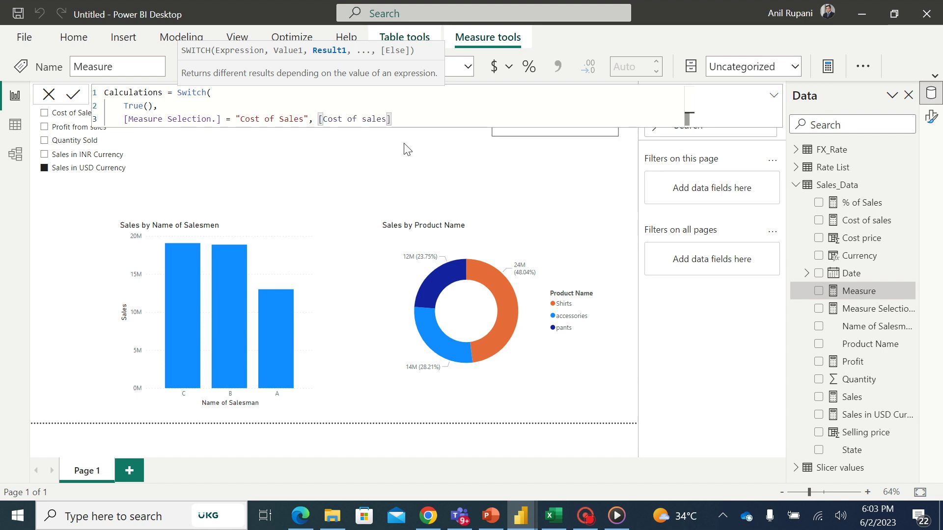
pyautogui.write(',')
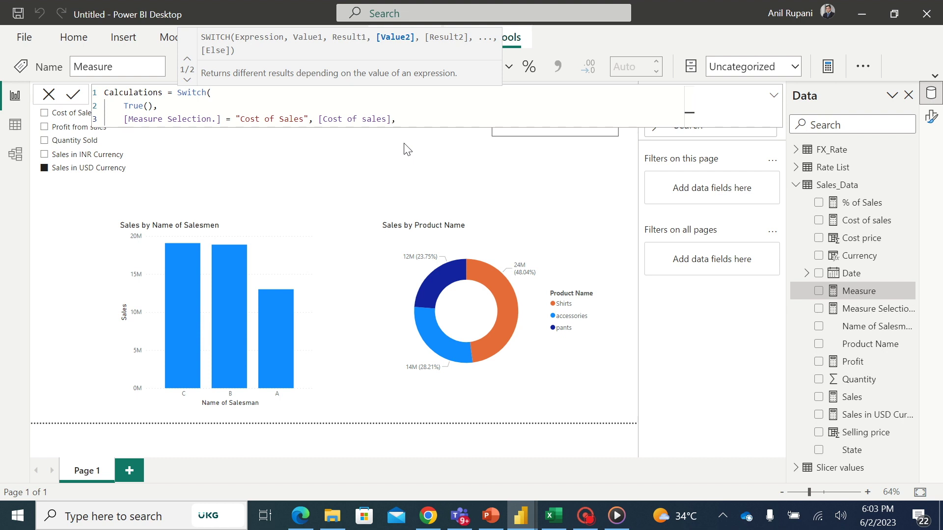
pyautogui.hotkey('shift', 'Return')
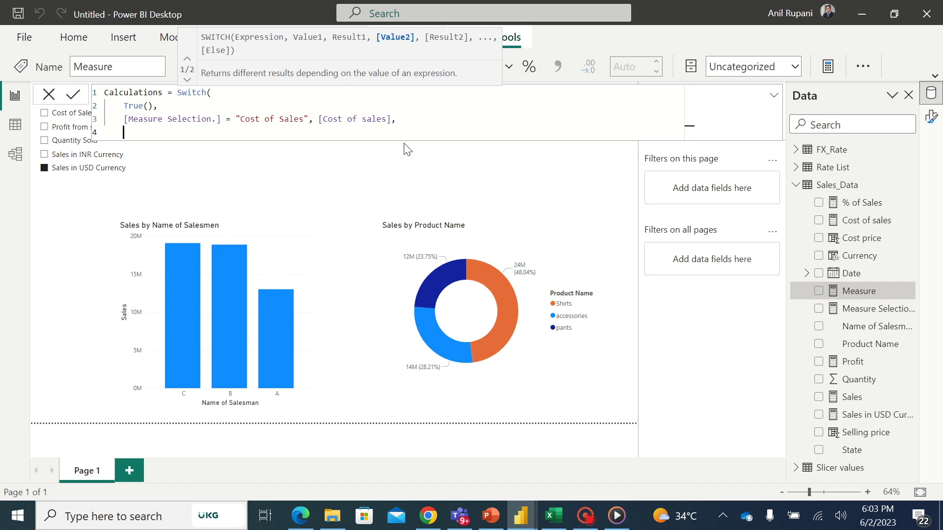
# Add a second Switch condition returning [Profit] when [Measure Selection.] = "Profit from Sales".
pyautogui.write('[')
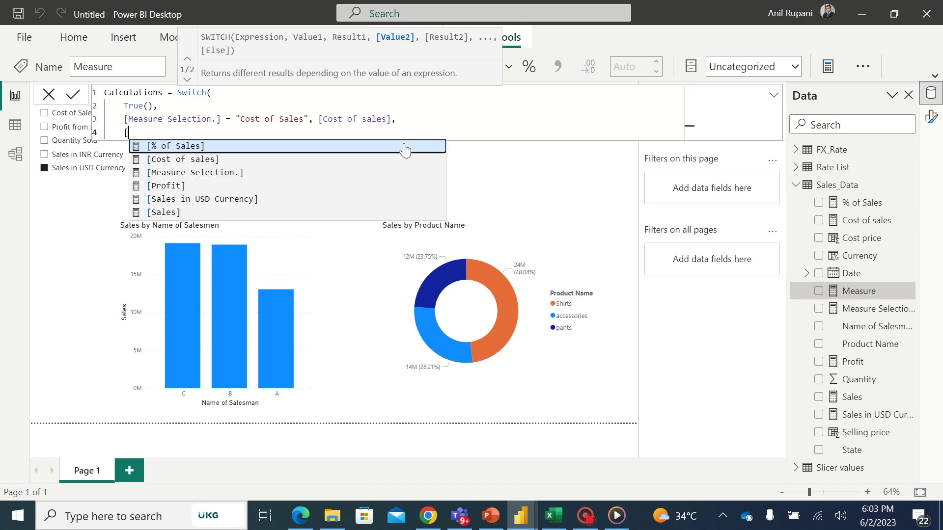
pyautogui.click(233, 173)
pyautogui.write('= ')
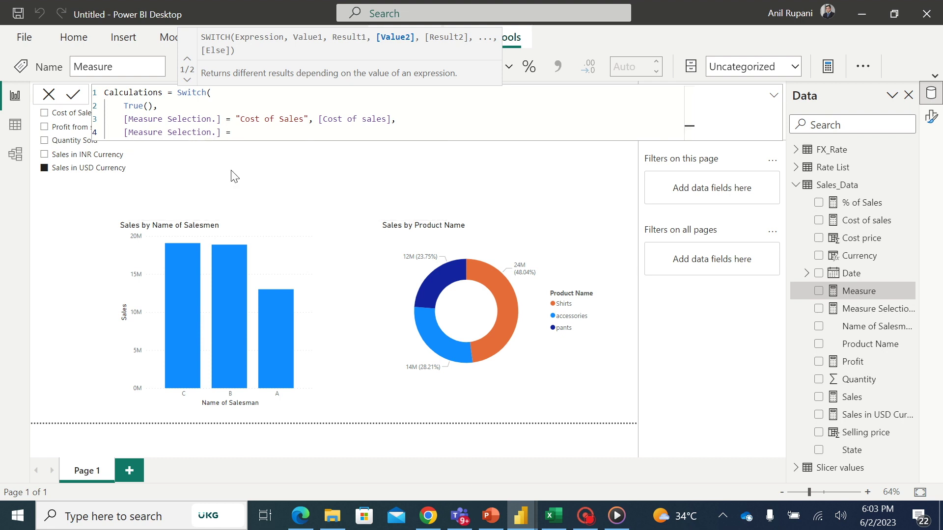
pyautogui.write('"Profit from Sales",')
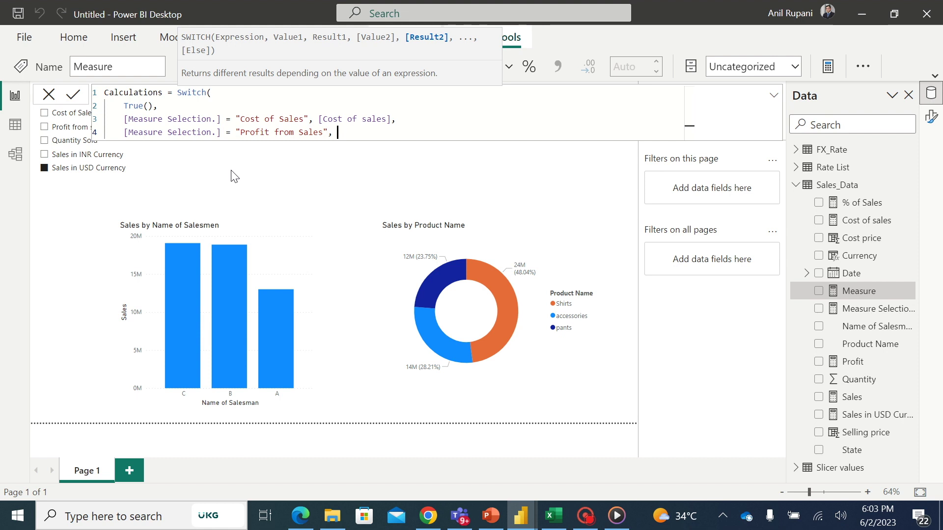
pyautogui.write('[')
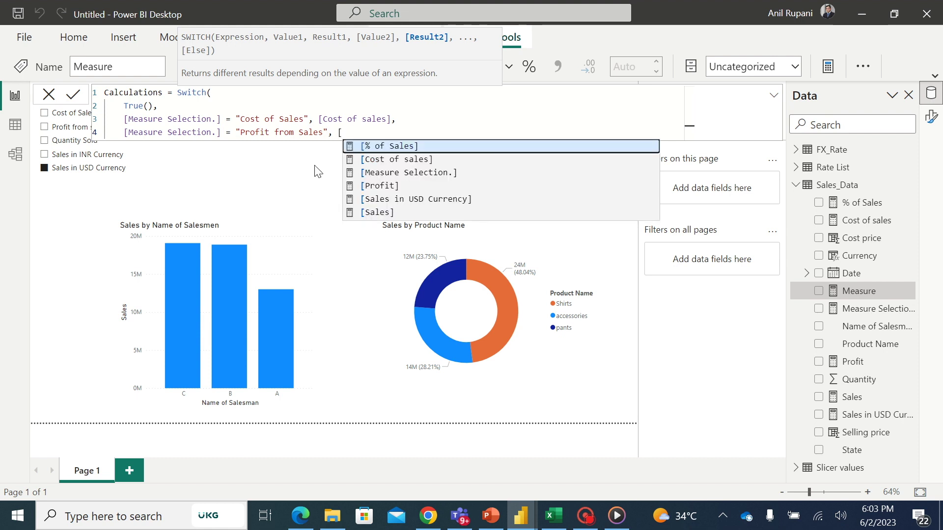
pyautogui.click(370, 187)
pyautogui.write(',')
pyautogui.hotkey('shift', 'Return')
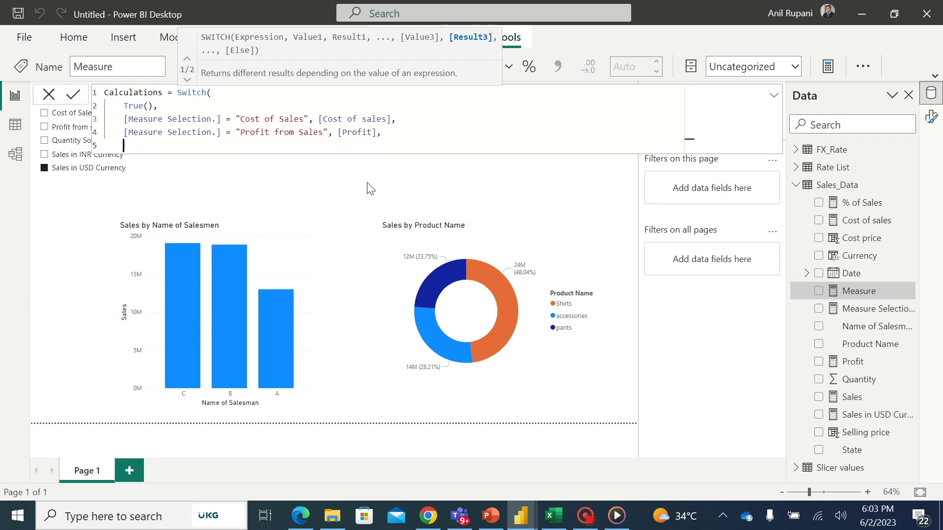
# Add a third Switch condition returning Sum(Sales_Data[Quantity]) when [Measure Selection.] = "Quantity Sold".
pyautogui.write('[')
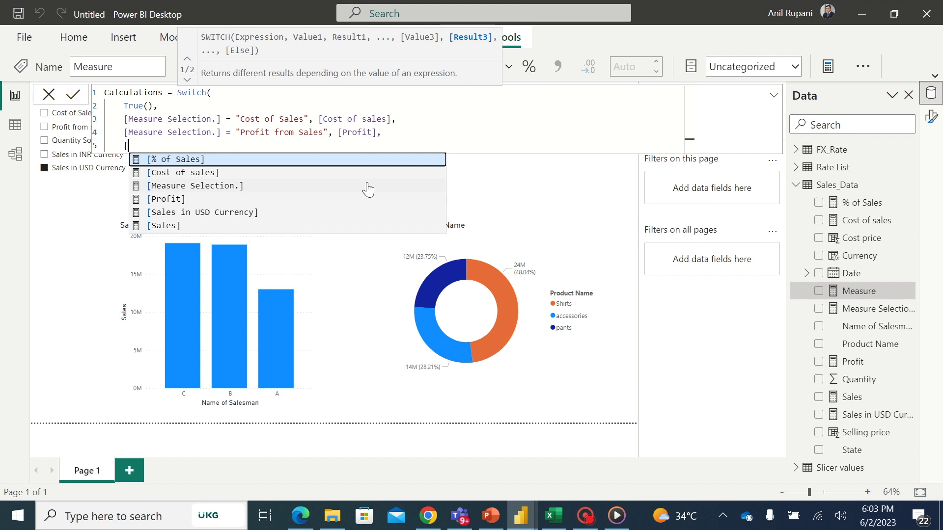
pyautogui.click(214, 186)
pyautogui.write('= "')
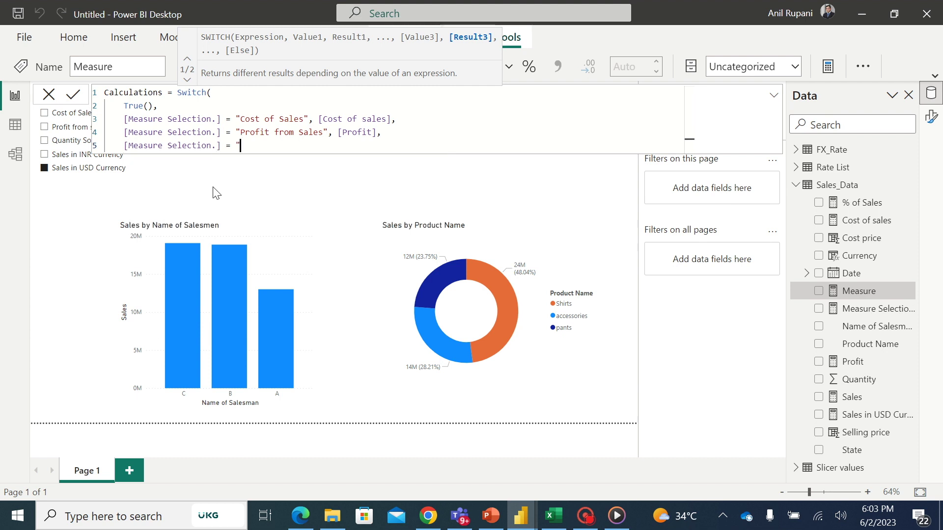
pyautogui.write('Quantity Sold",')
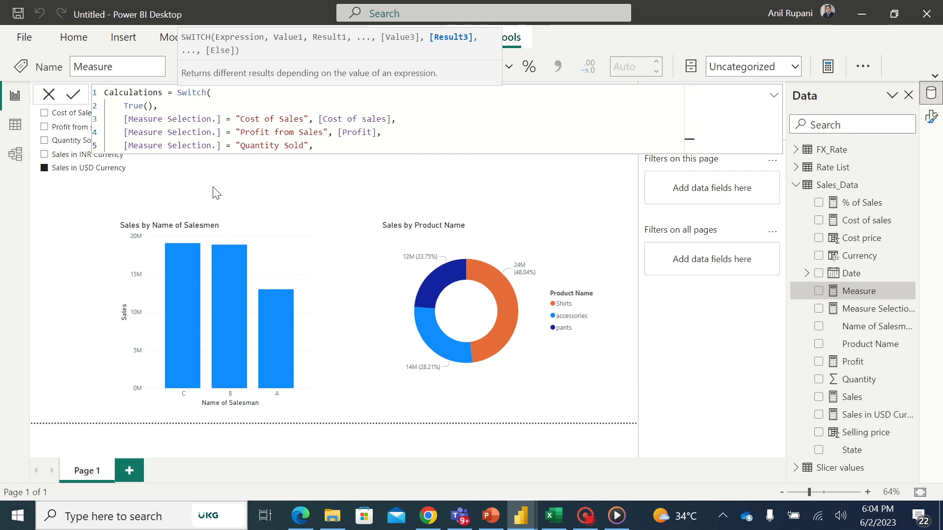
pyautogui.write('Sum')
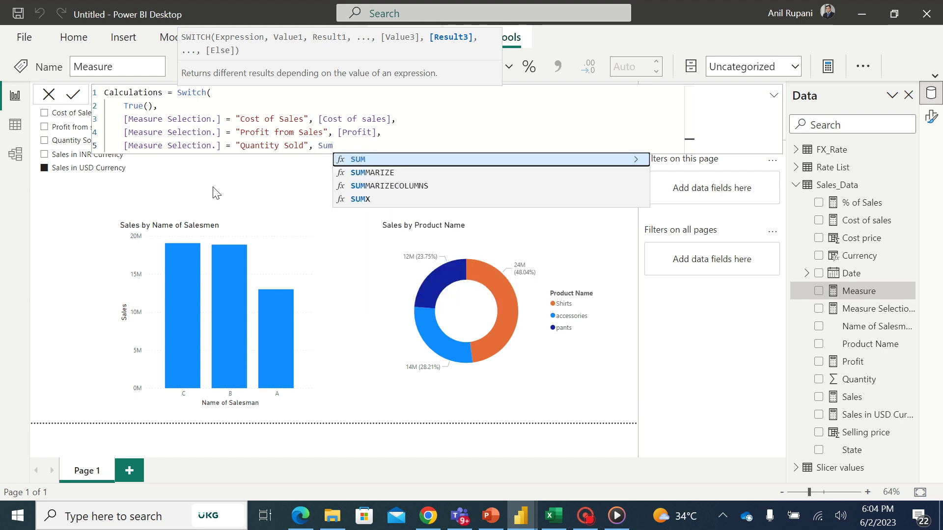
pyautogui.write('(')
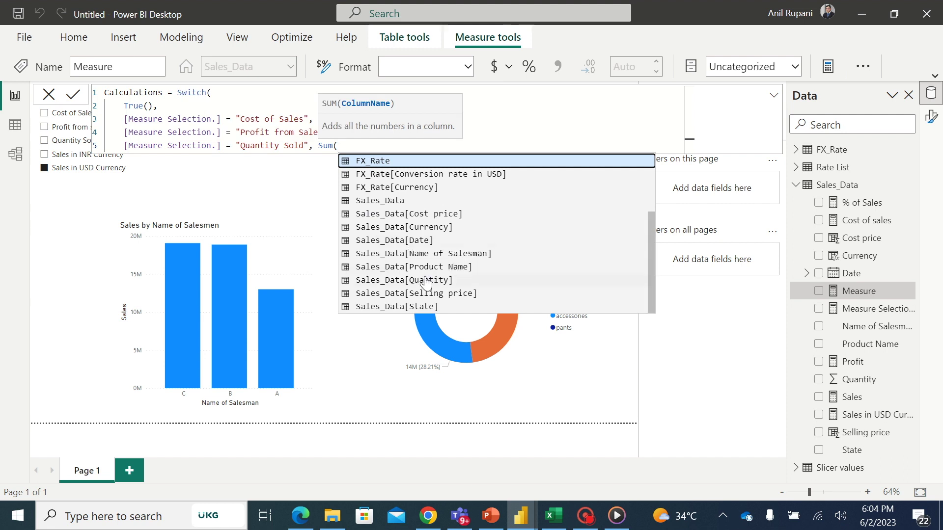
pyautogui.click(404, 280)
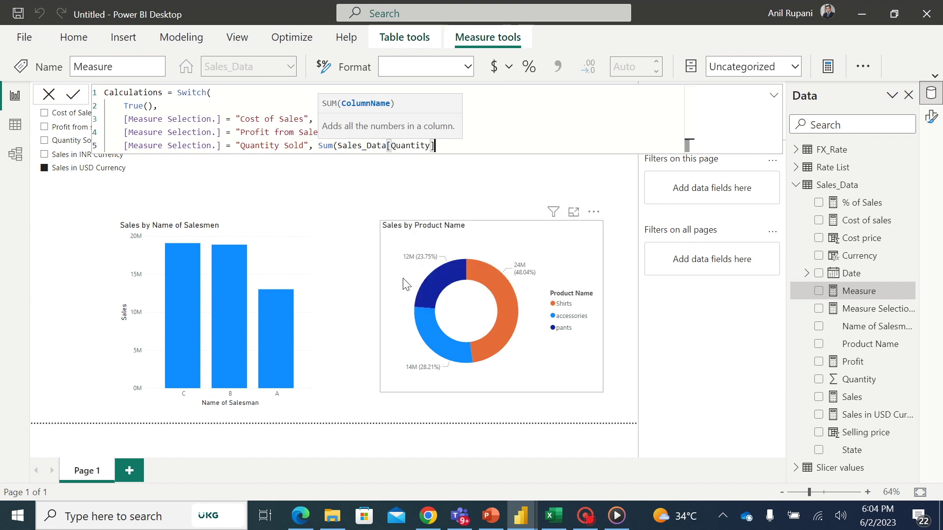
pyautogui.write('),')
pyautogui.hotkey('shift', 'Return')
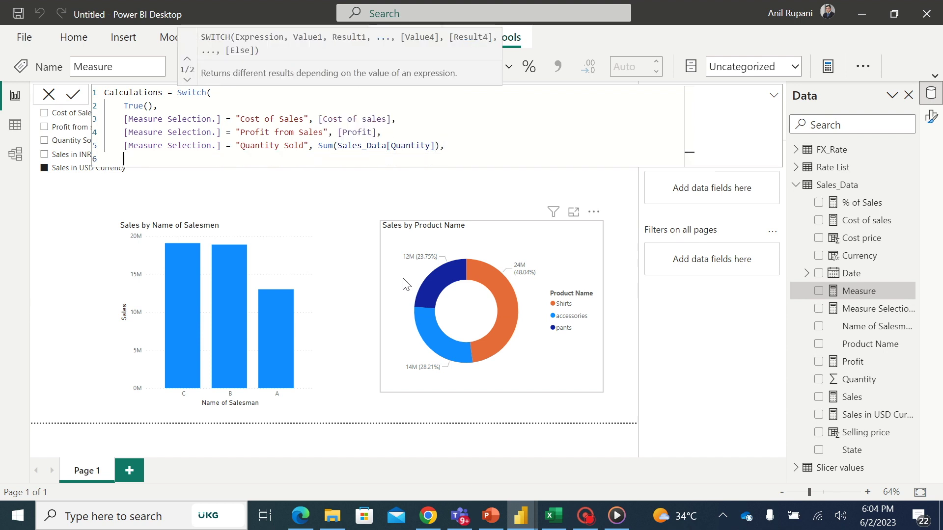
# Add a fourth Switch condition to the Calculations formula returning [Sales] when [Measure Selection.] = "Sales in INR Currency".
pyautogui.write('[')
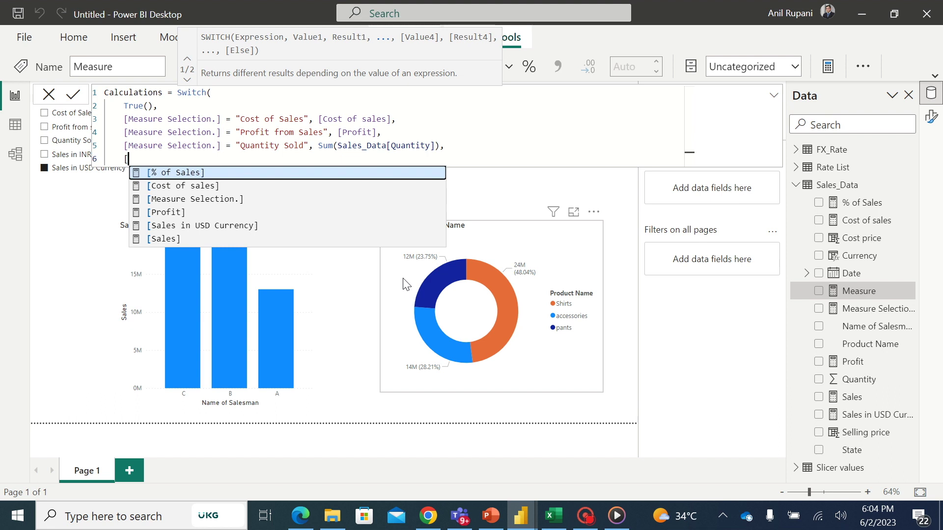
pyautogui.write('me')
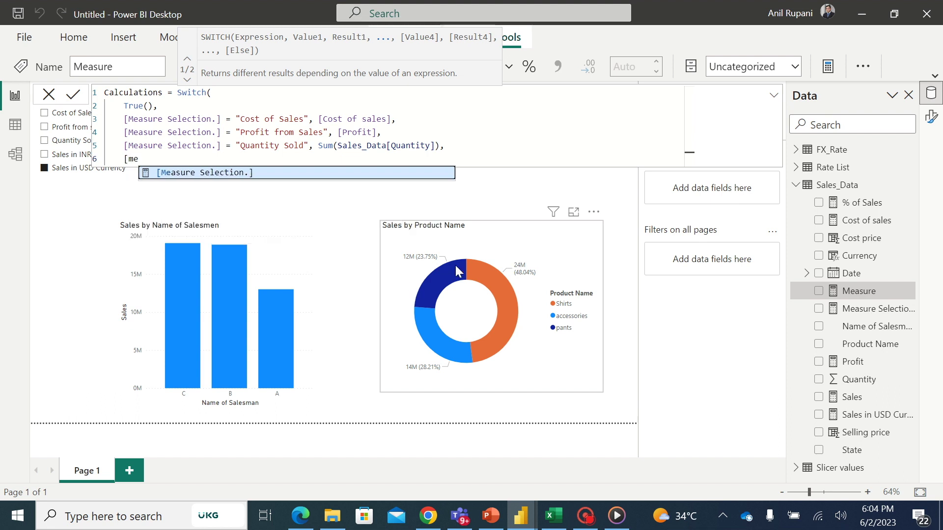
pyautogui.click(231, 176)
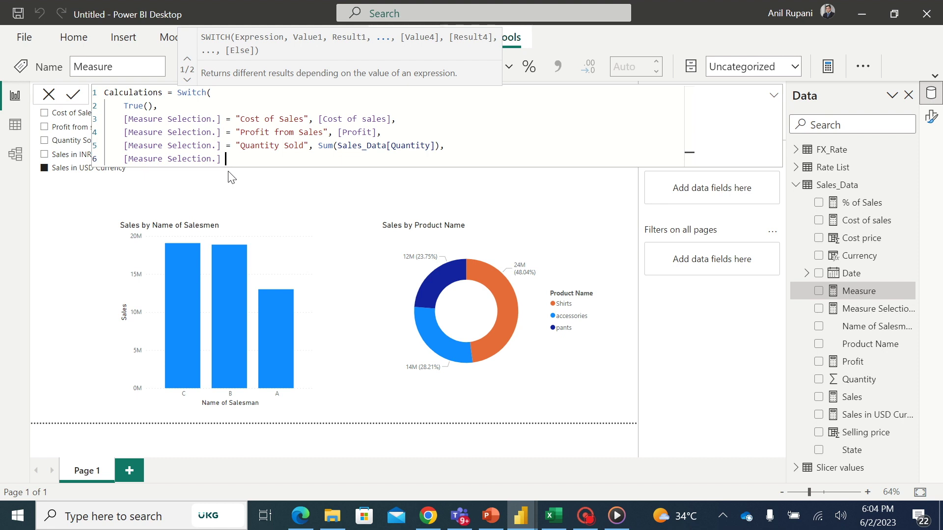
pyautogui.write('= "Sales in INR Currency", ')
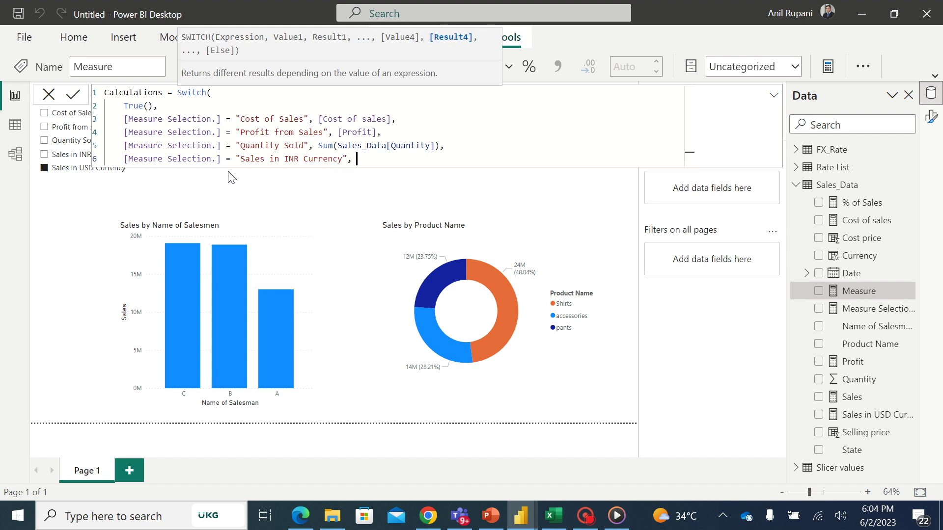
pyautogui.write('[')
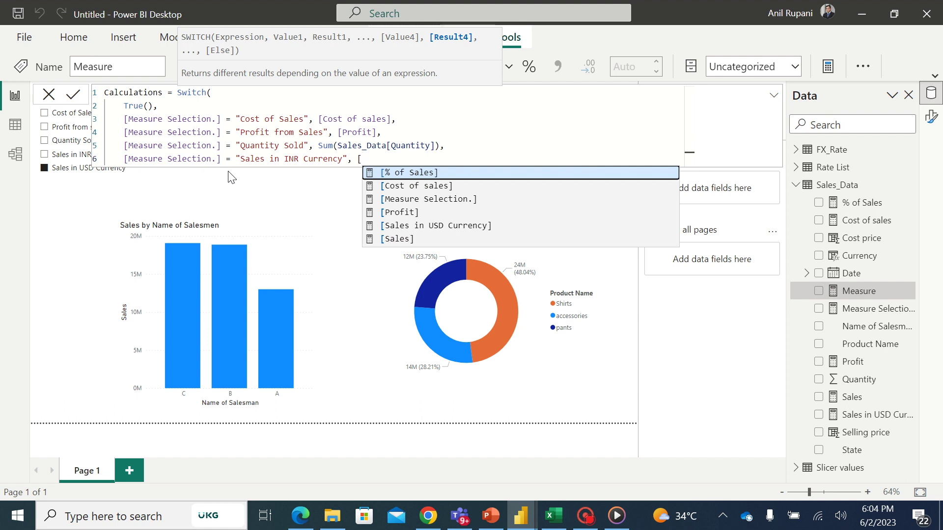
pyautogui.click(404, 238)
pyautogui.write(',')
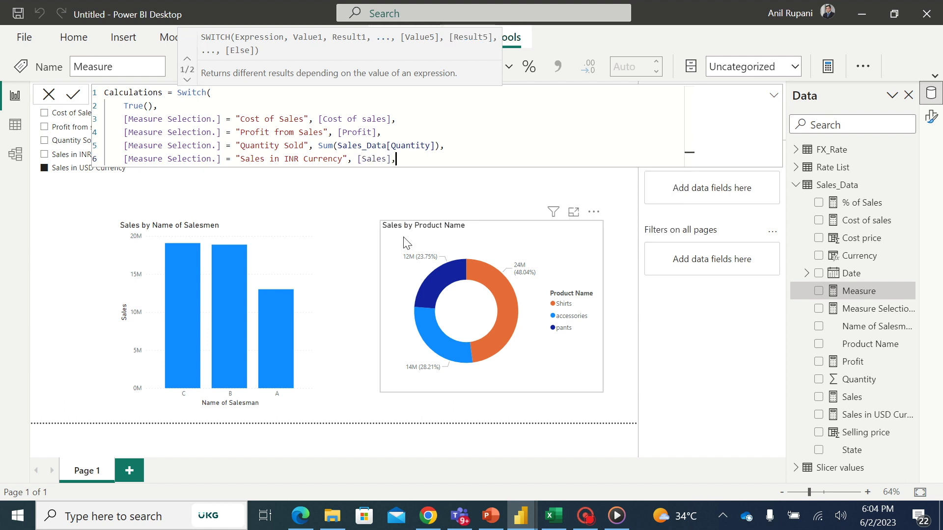
pyautogui.hotkey('shift', 'Return')
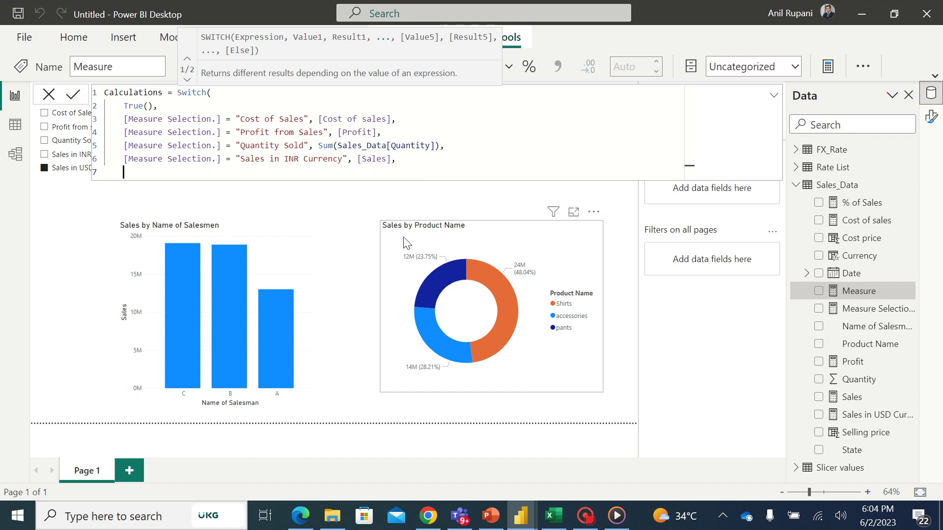
# Add a fifth Switch condition returning [Sales in USD Currency] when [Measure Selection.] = "Sales in USD Currency".
pyautogui.write('[')
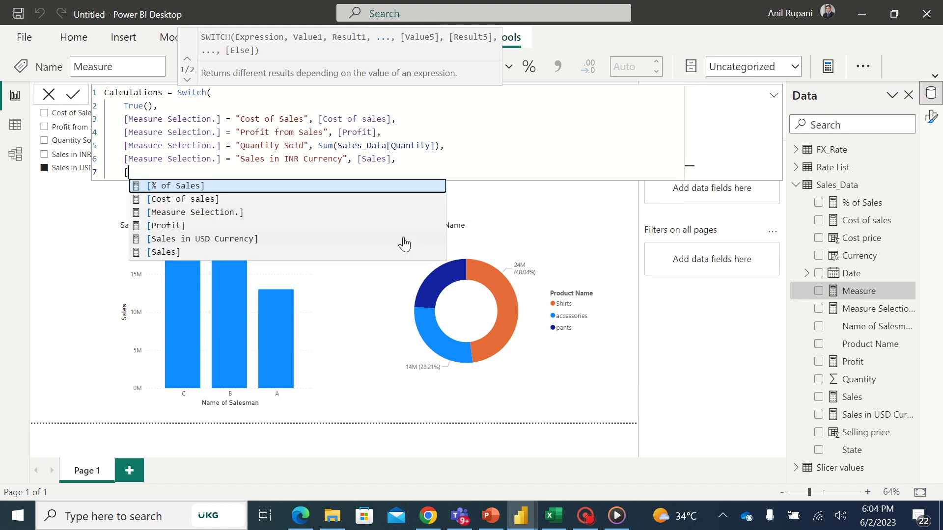
pyautogui.click(226, 213)
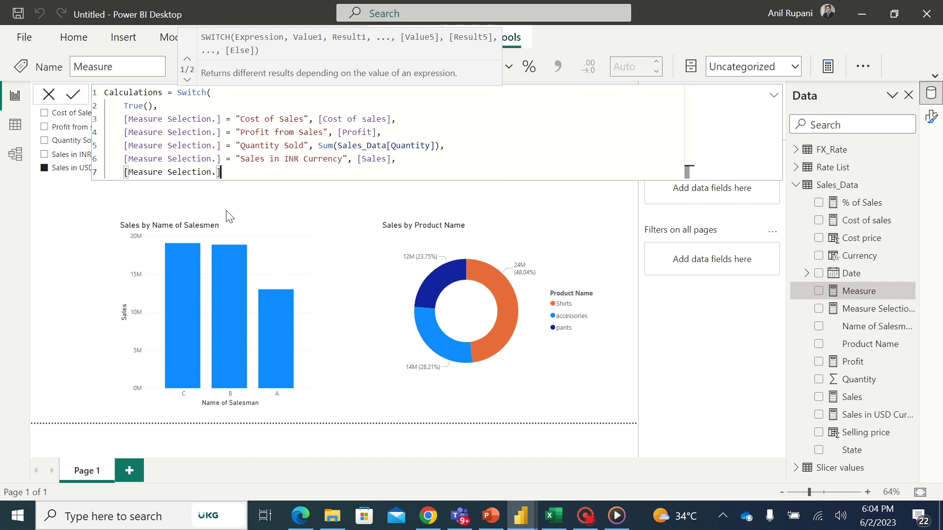
pyautogui.write('= "Sales in US')
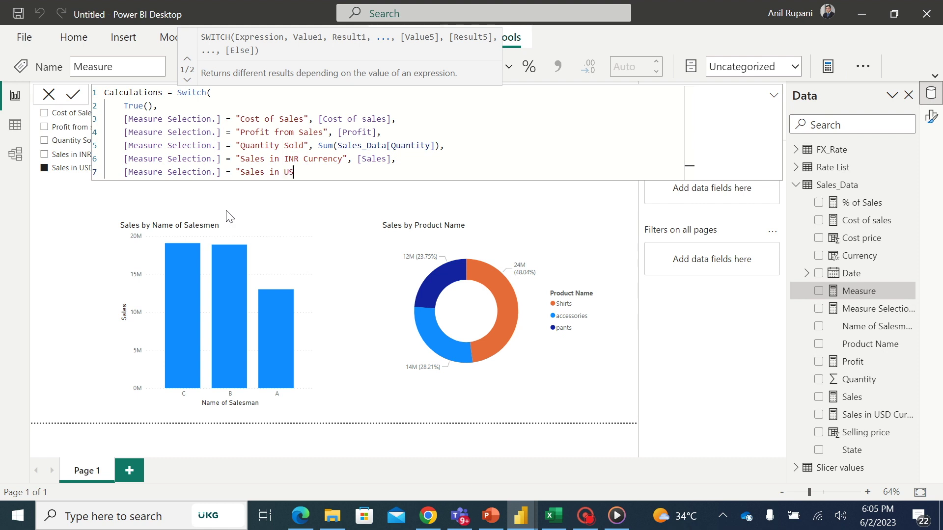
pyautogui.write('D Currency", [')
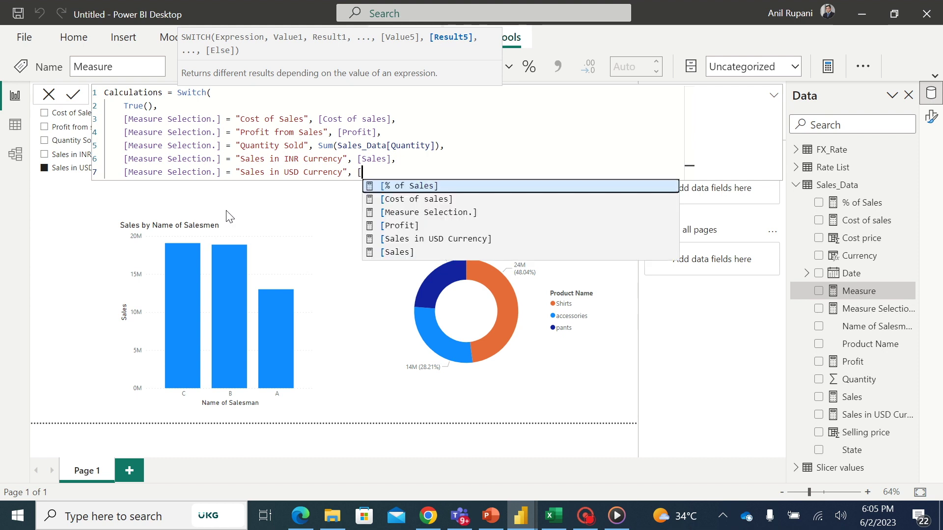
pyautogui.click(464, 239)
pyautogui.write(',')
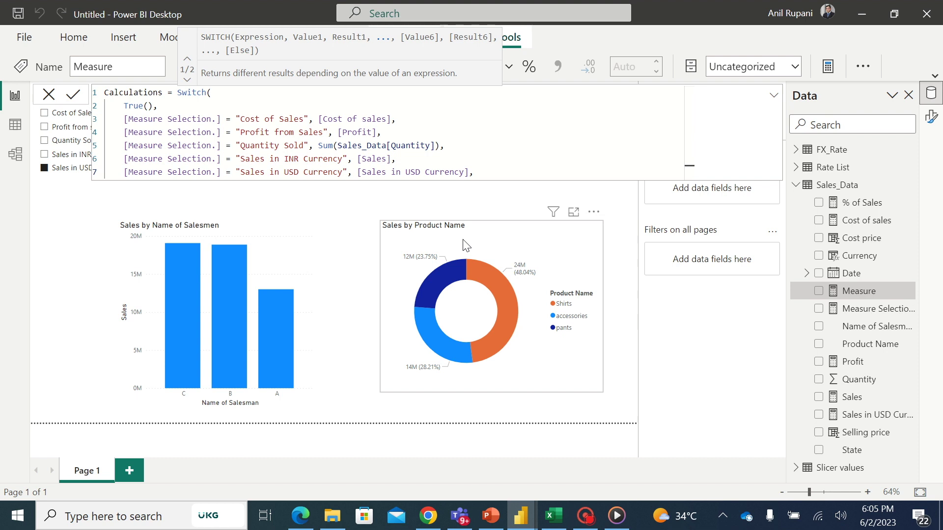
# Try to commit and close the Calculations formula directly after the "Sales in USD Currency" condition.
pyautogui.press('Return')
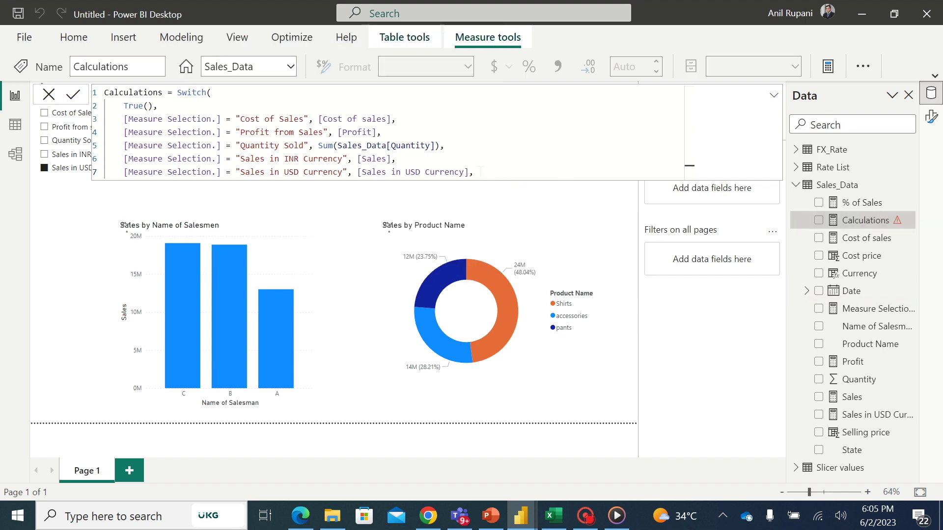
pyautogui.click(479, 172)
pyautogui.write(')')
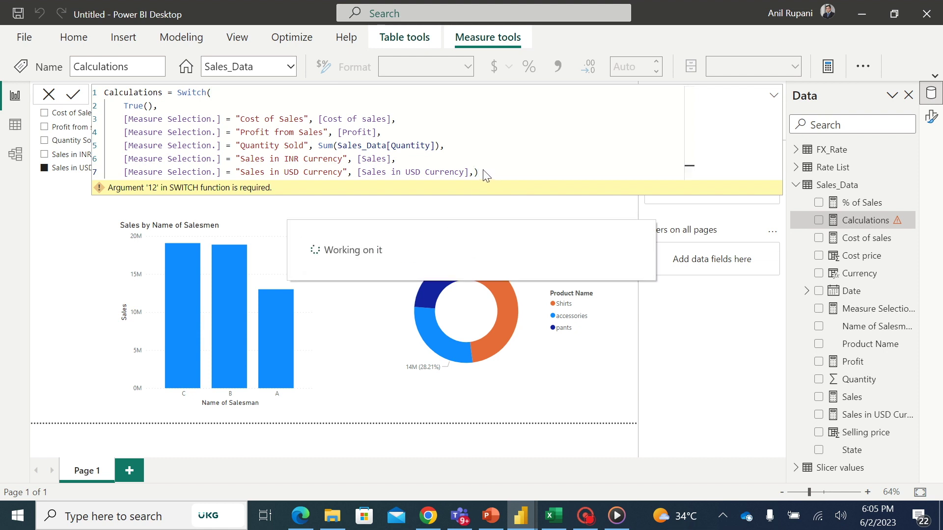
pyautogui.press('BackSpace')
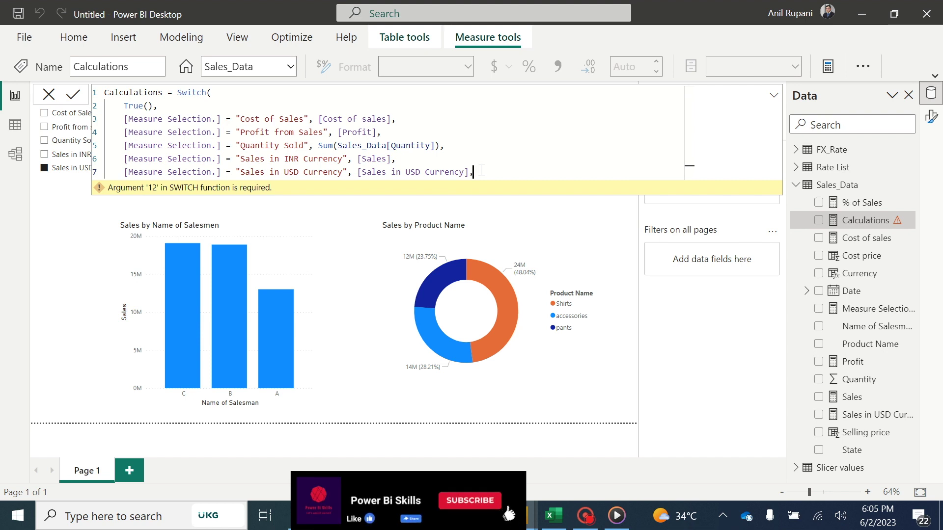
# Add a final Switch condition returning [% of Sales] when [Measure Selection.] = "% of Sales", and close and commit the Calculations formula.
pyautogui.hotkey('shift', 'Return')
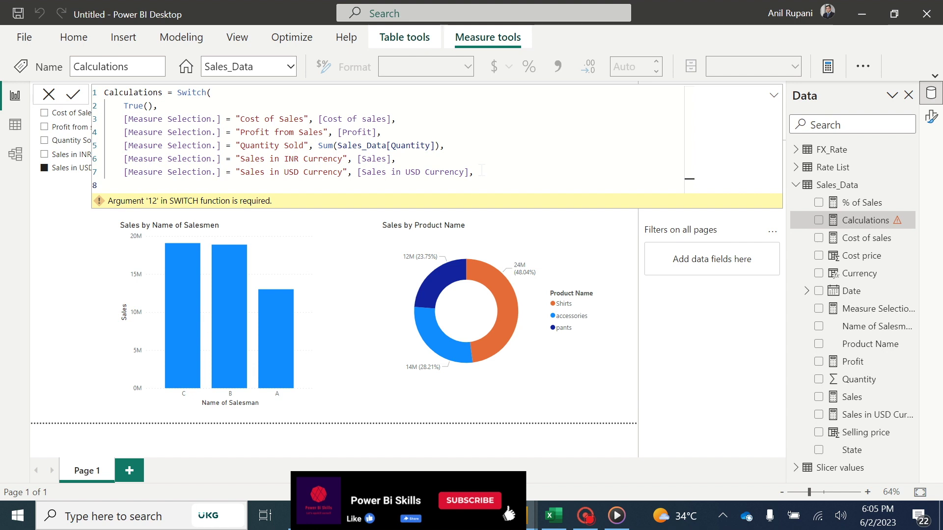
pyautogui.write('[')
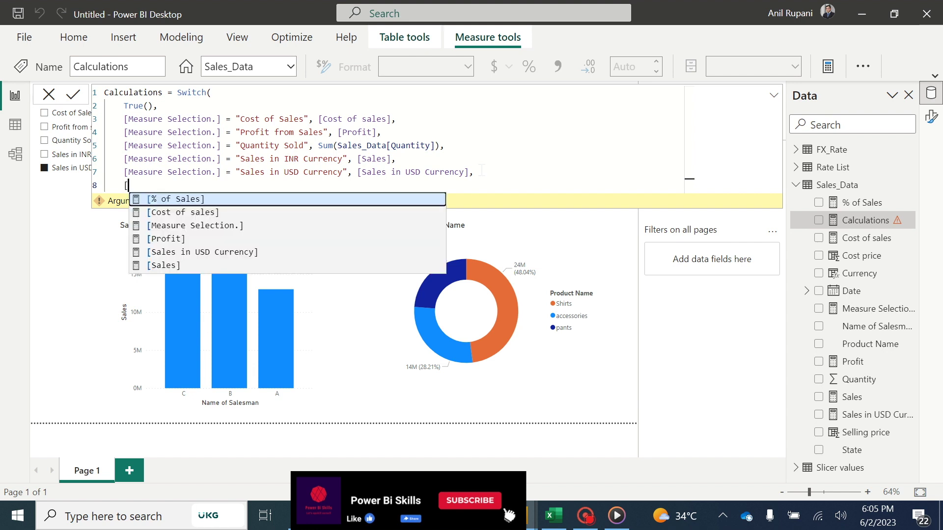
pyautogui.click(229, 225)
pyautogui.write('= ')
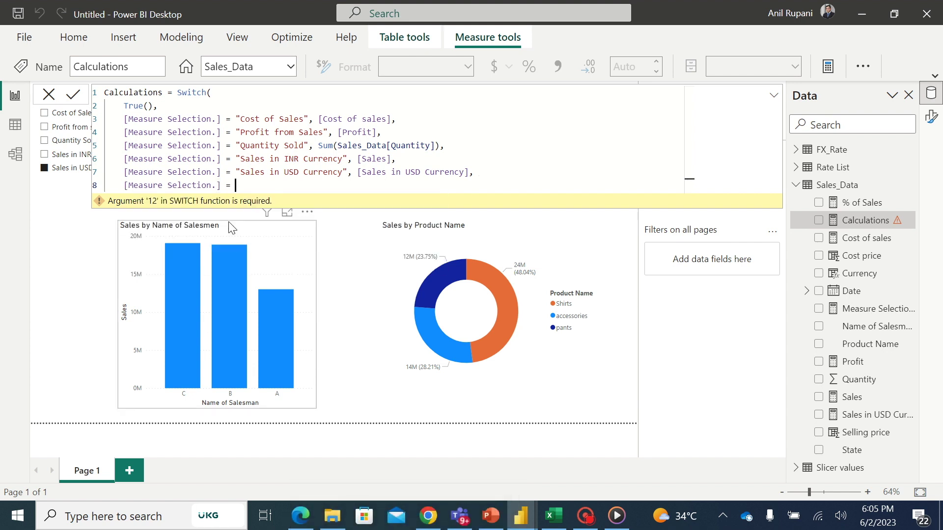
pyautogui.write('"% of Sales", [')
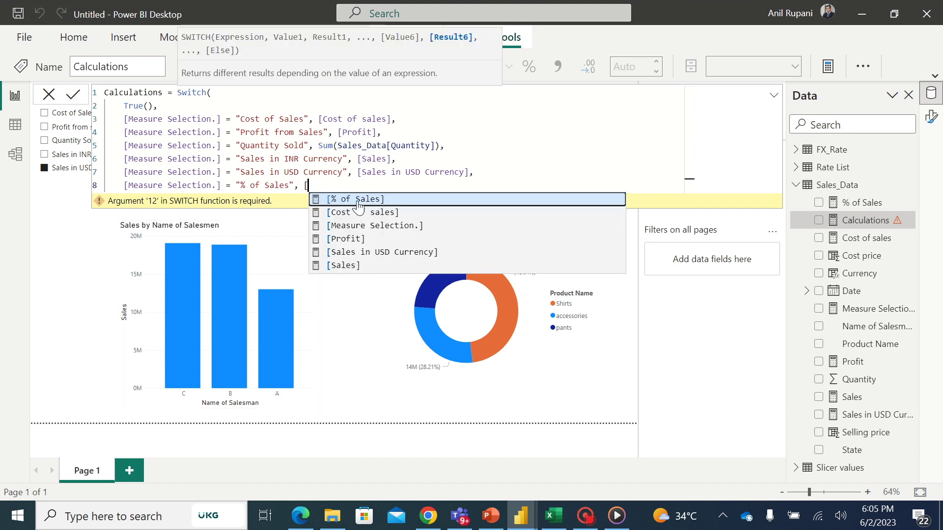
pyautogui.click(360, 204)
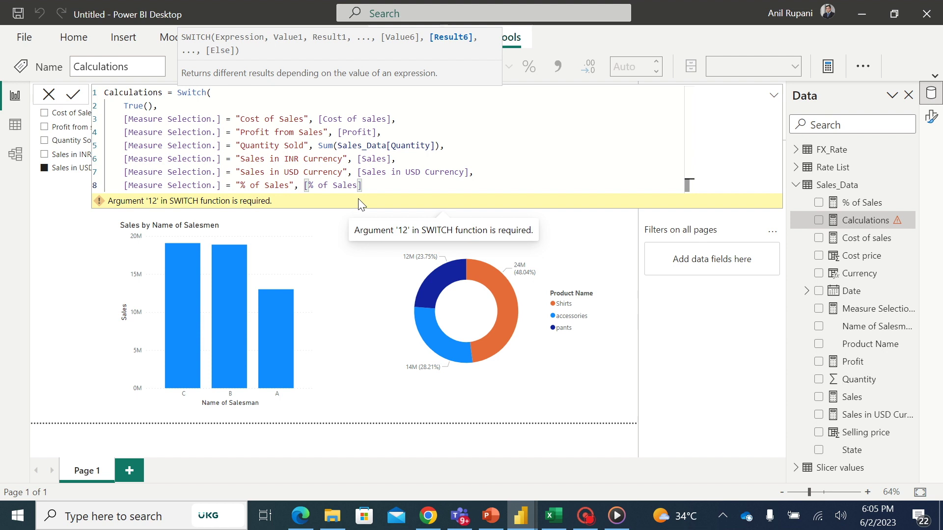
pyautogui.hotkey('shift', 'Return')
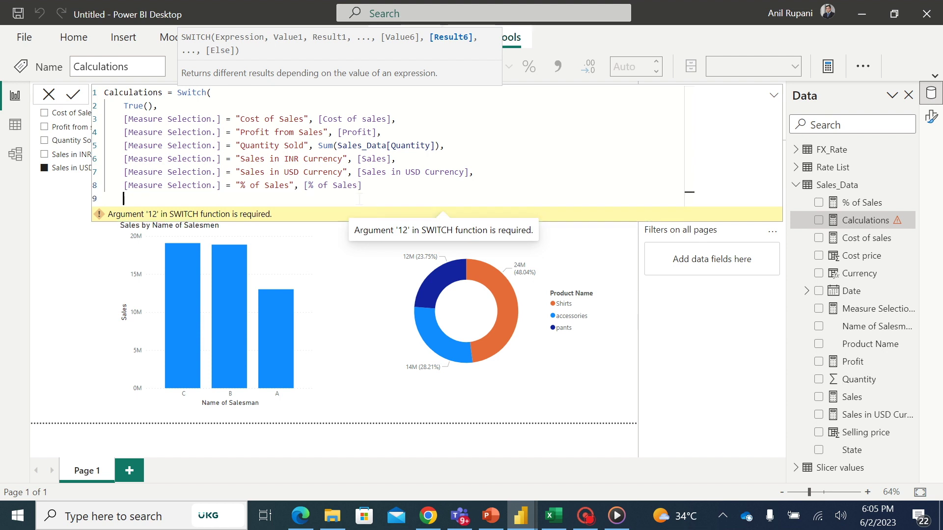
pyautogui.write(')')
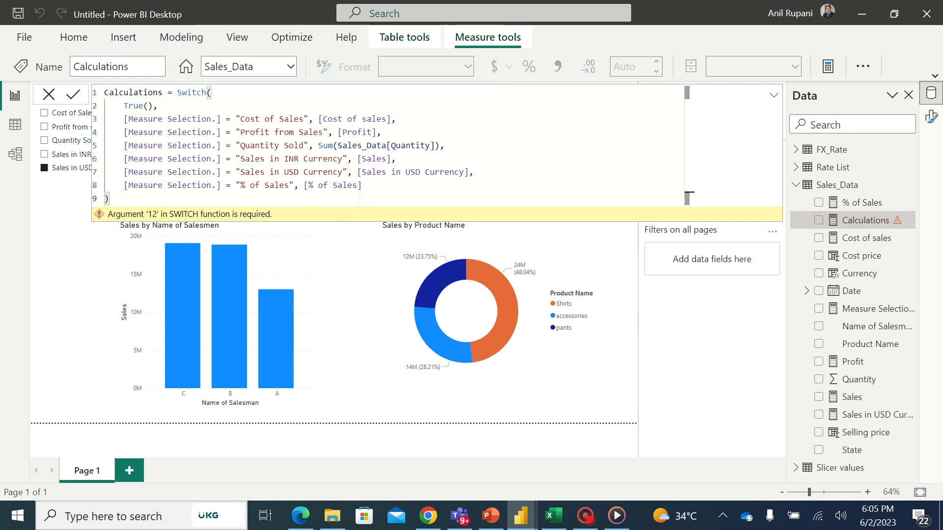
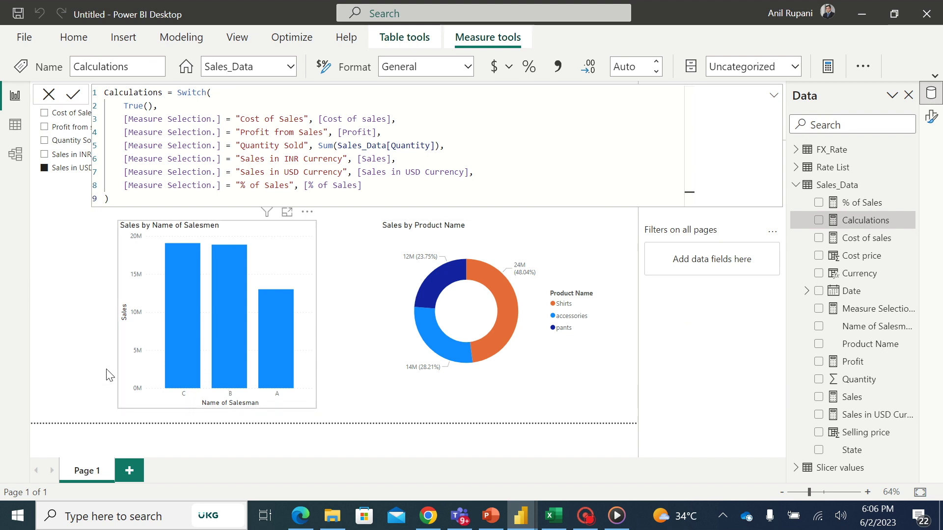
pyautogui.click(77, 363)
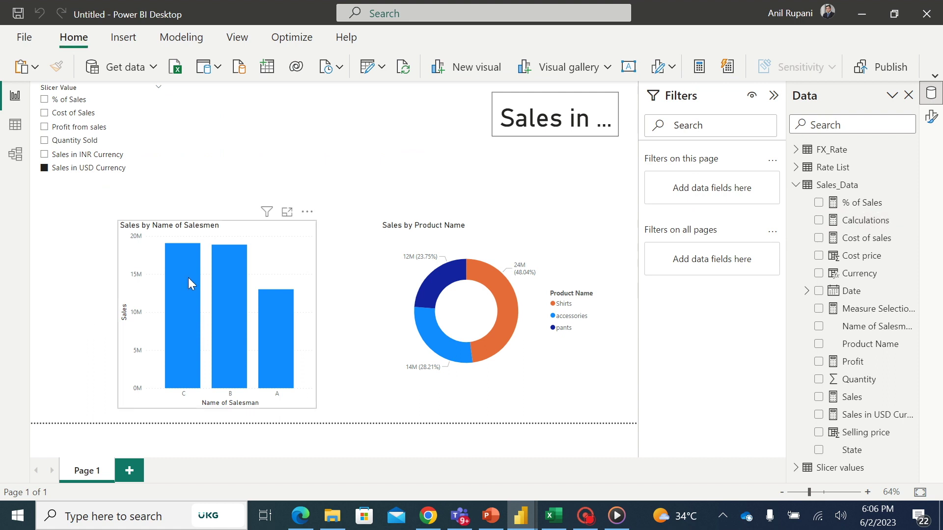
# Replace Sales with the Calculations measure on the column y-axis of the Sales by Name of Salesmen chart.
pyautogui.click(260, 236)
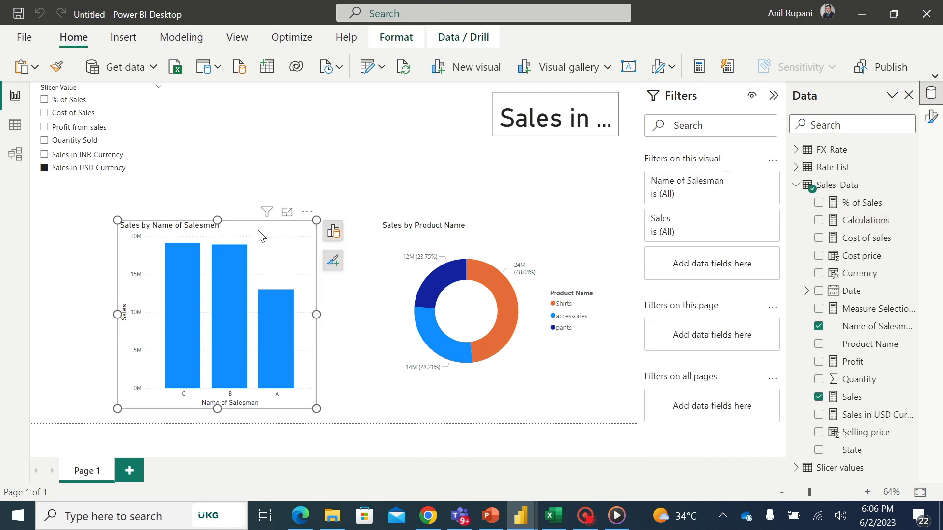
pyautogui.click(334, 233)
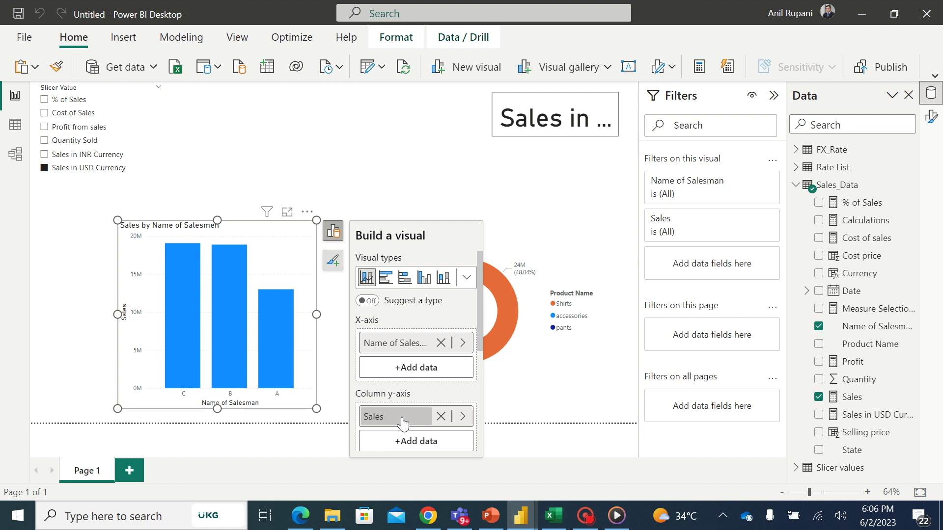
pyautogui.click(440, 417)
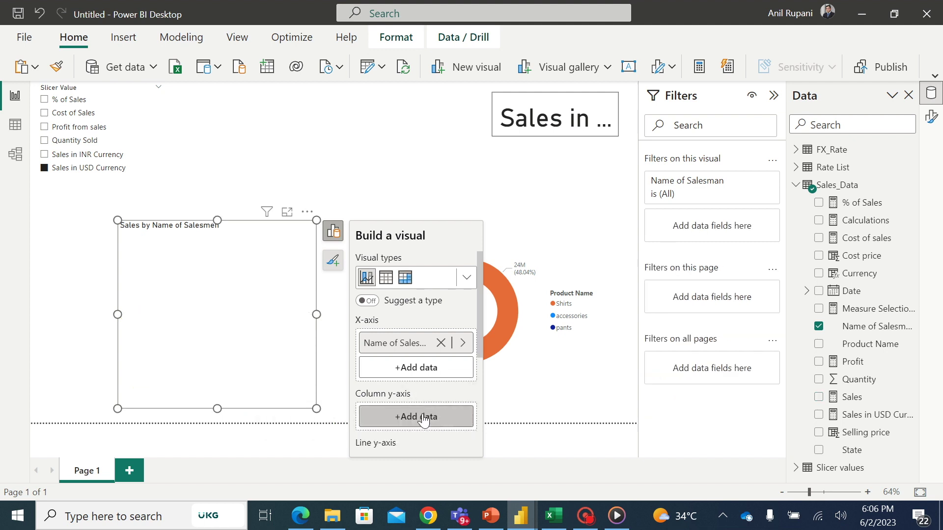
pyautogui.click(423, 417)
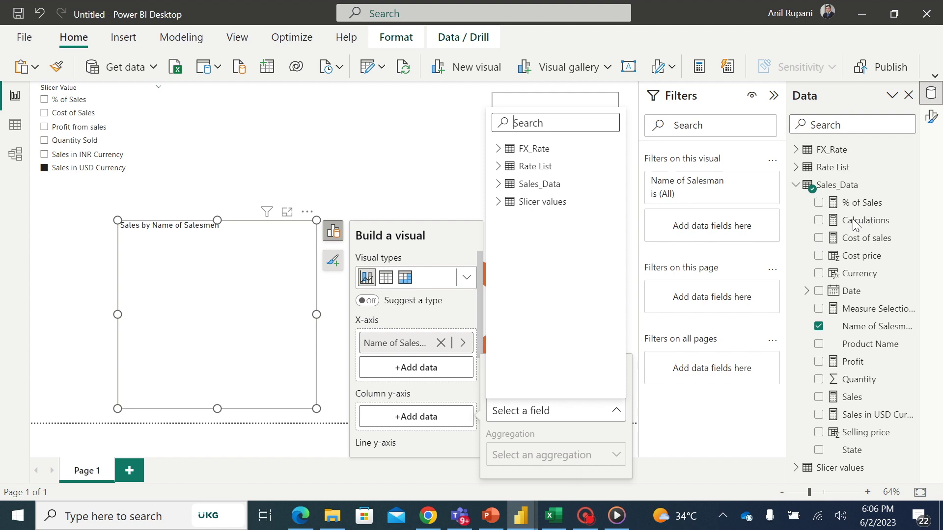
pyautogui.click(832, 226)
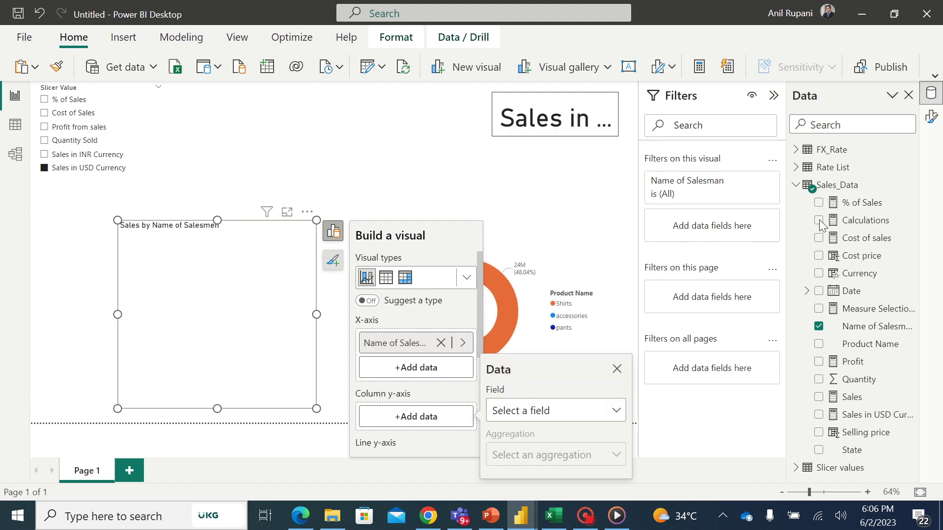
pyautogui.click(819, 220)
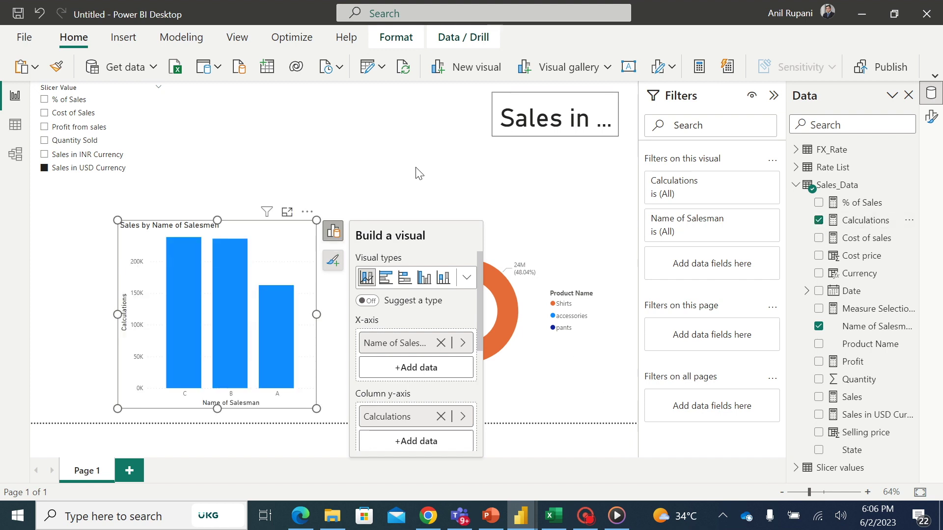
# Replace Sales with the Calculations measure as the values of the Sales by Product Name donut chart.
pyautogui.click(534, 247)
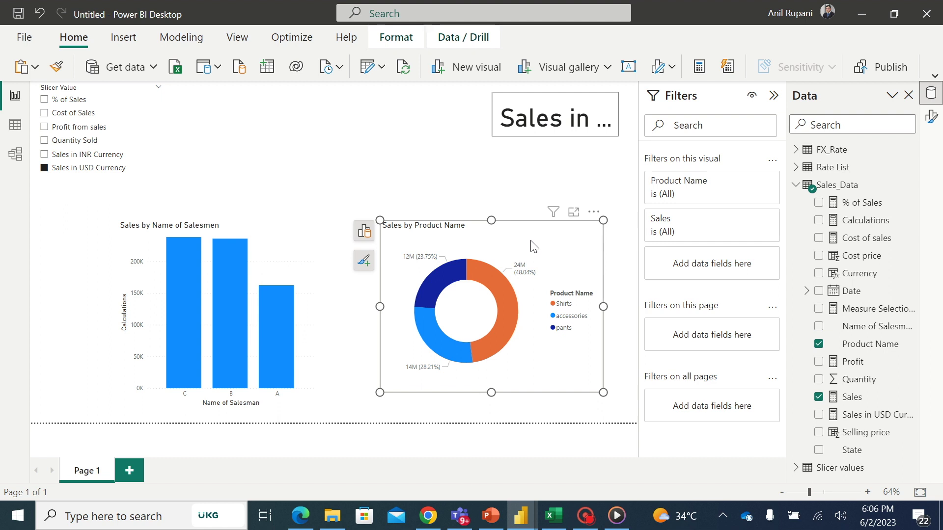
pyautogui.click(363, 234)
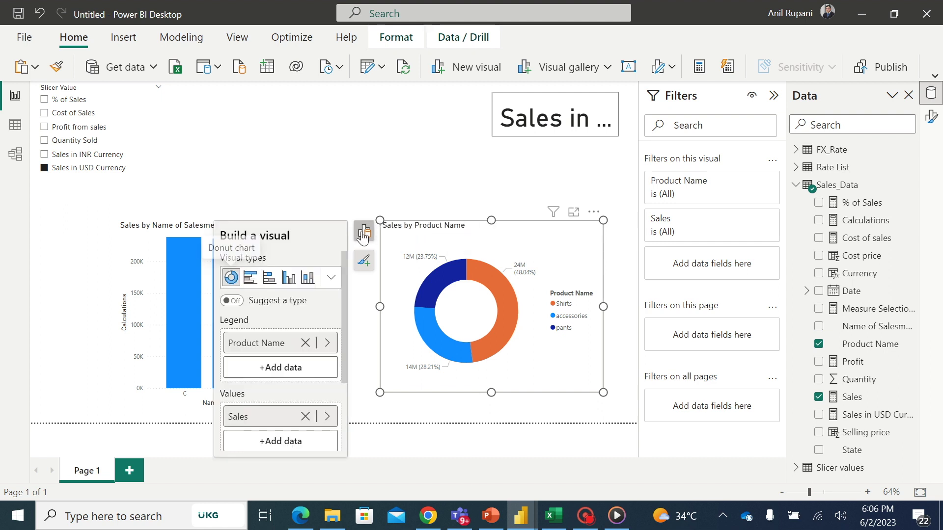
pyautogui.click(305, 417)
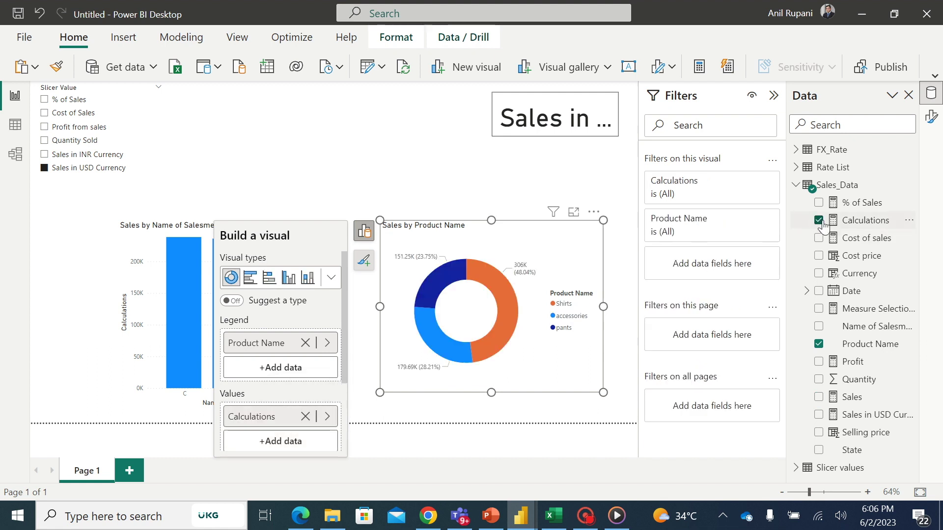
pyautogui.click(406, 164)
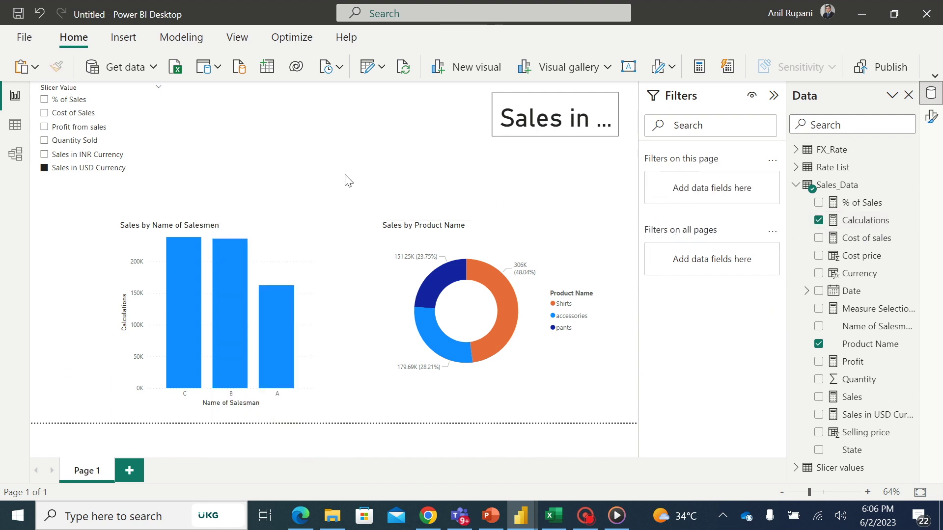
# Turn on data labels for the Sales by Name of Salesmen column chart and make their values bold.
pyautogui.click(270, 256)
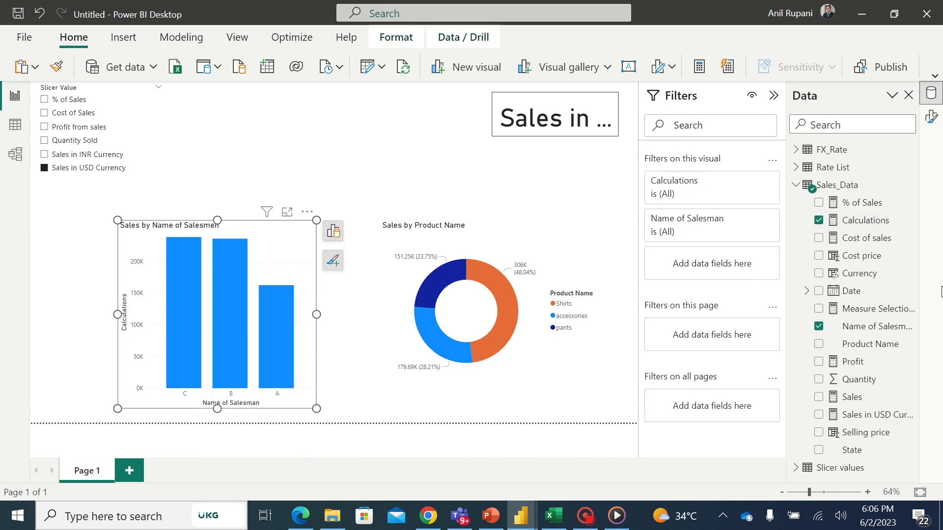
pyautogui.click(932, 117)
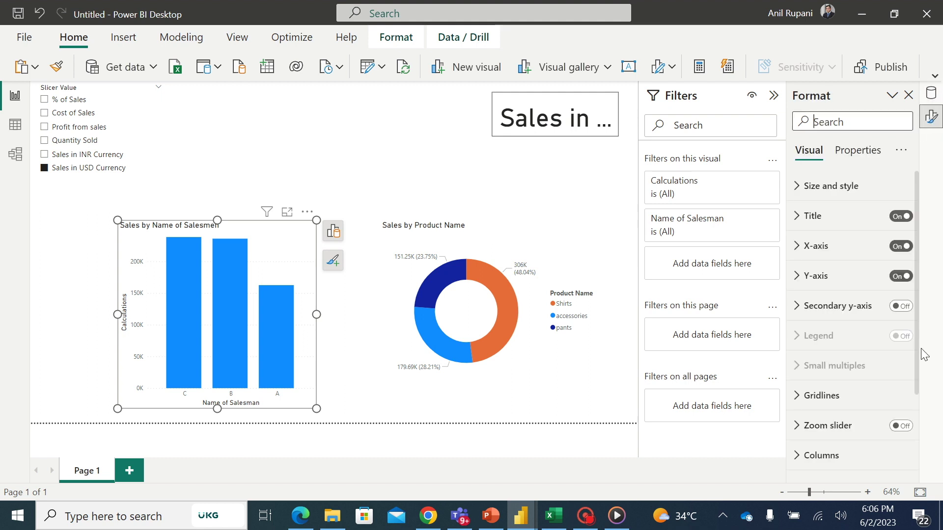
pyautogui.scroll(-2, 918, 344)
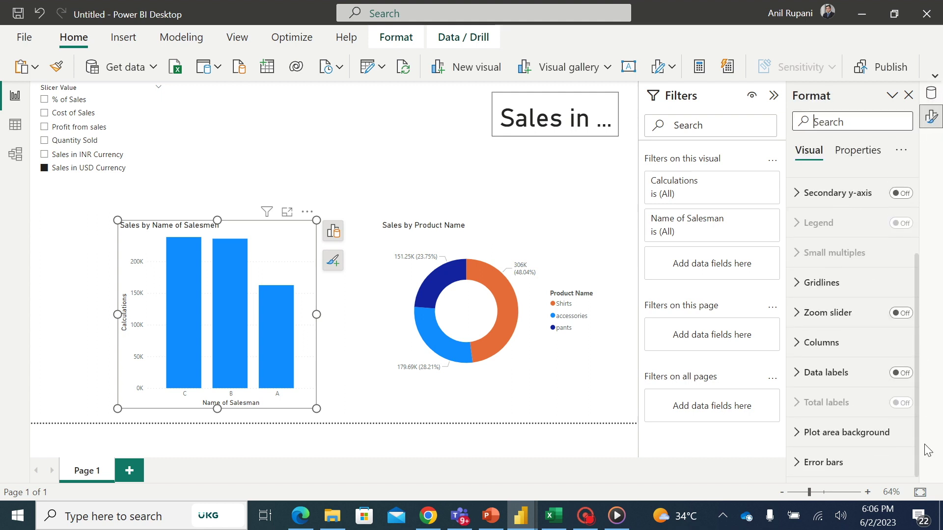
pyautogui.click(907, 375)
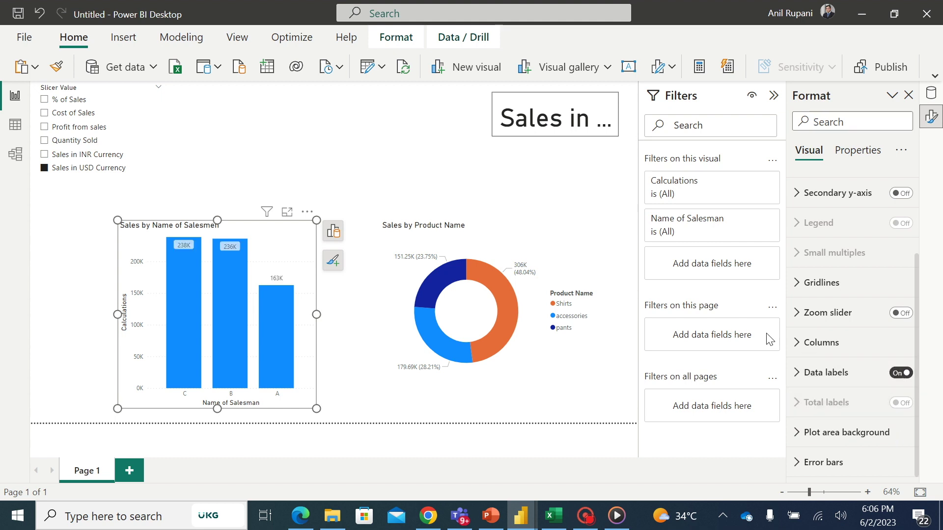
pyautogui.click(802, 376)
pyautogui.scroll(-3, 917, 339)
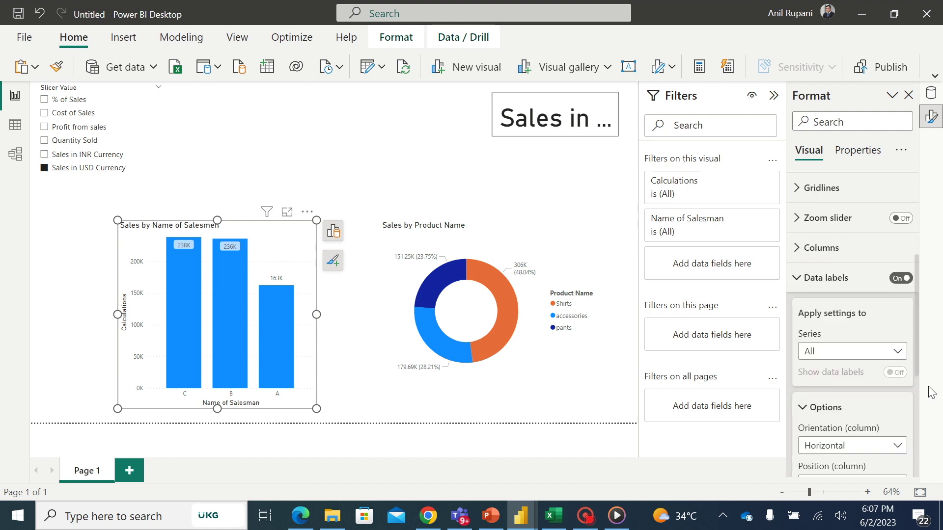
pyautogui.scroll(-3, 936, 433)
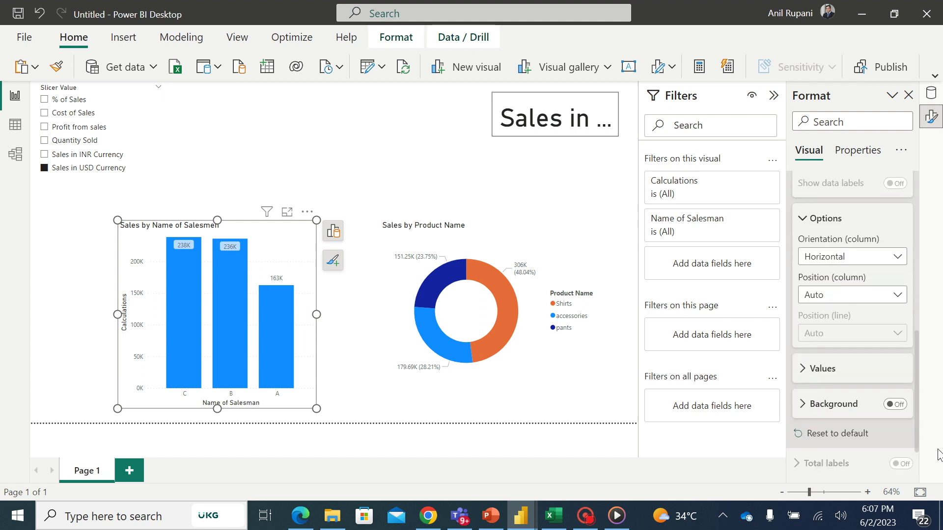
pyautogui.click(800, 374)
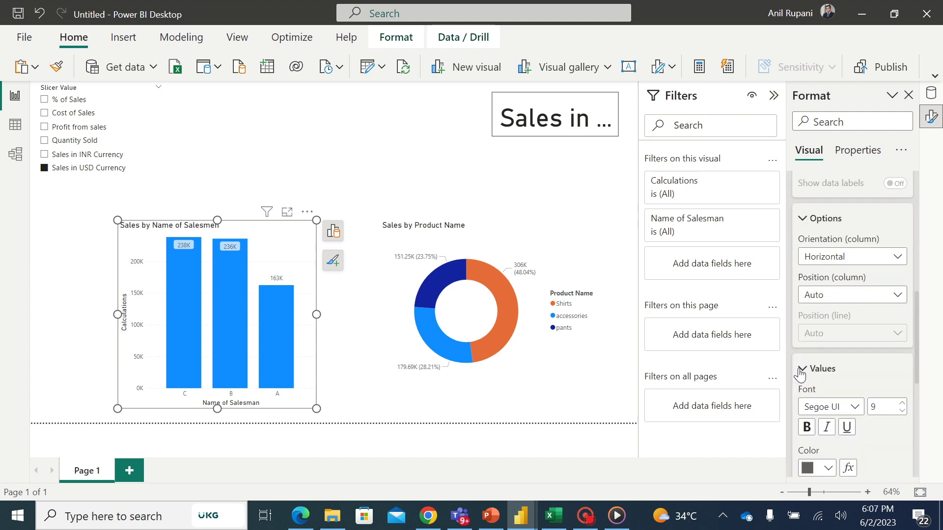
pyautogui.click(807, 429)
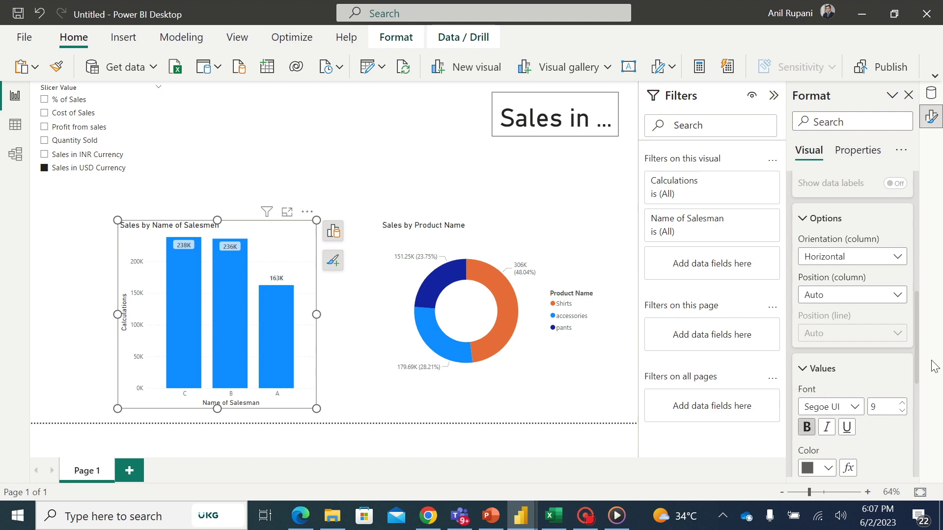
# Change the default column color of the Sales by Name of Salesmen chart to the recently used light purple.
pyautogui.moveTo(918, 346); pyautogui.dragTo(933, 246)
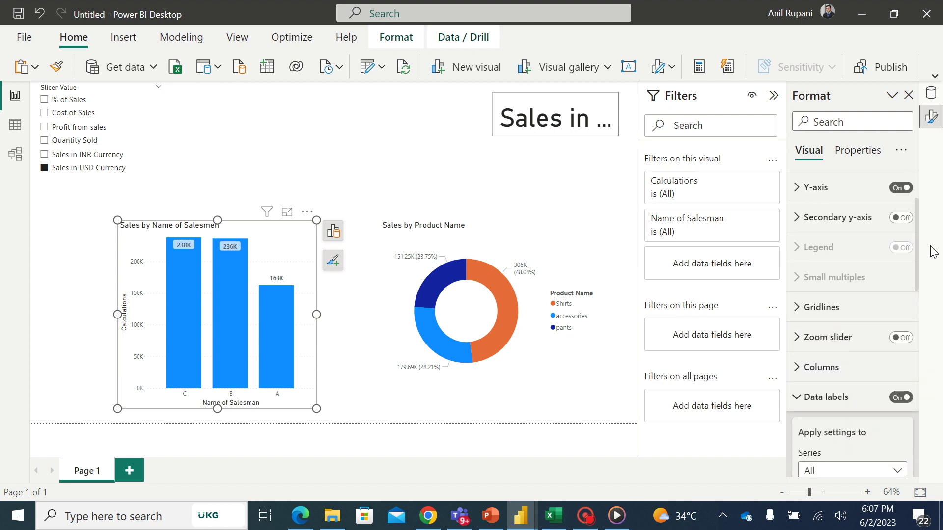
pyautogui.scroll(-3, 830, 302)
pyautogui.click(800, 297)
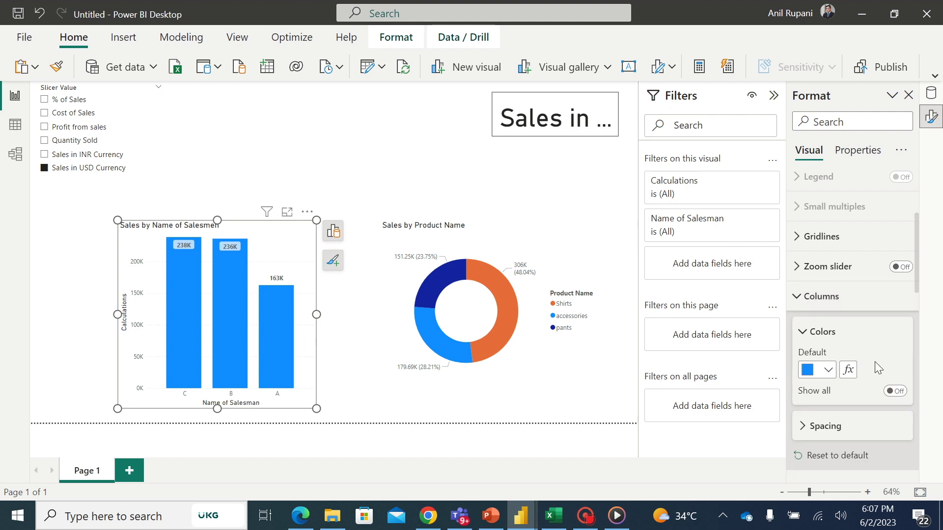
pyautogui.click(829, 370)
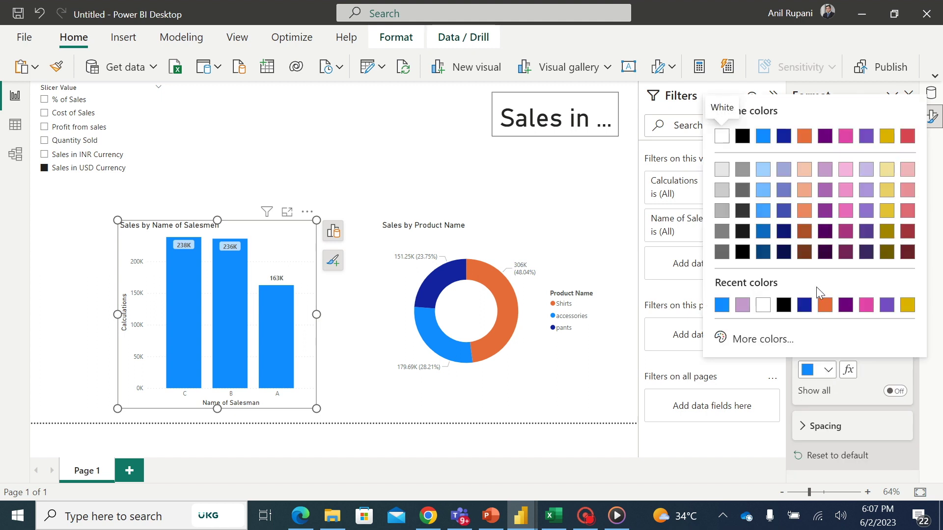
pyautogui.click(742, 305)
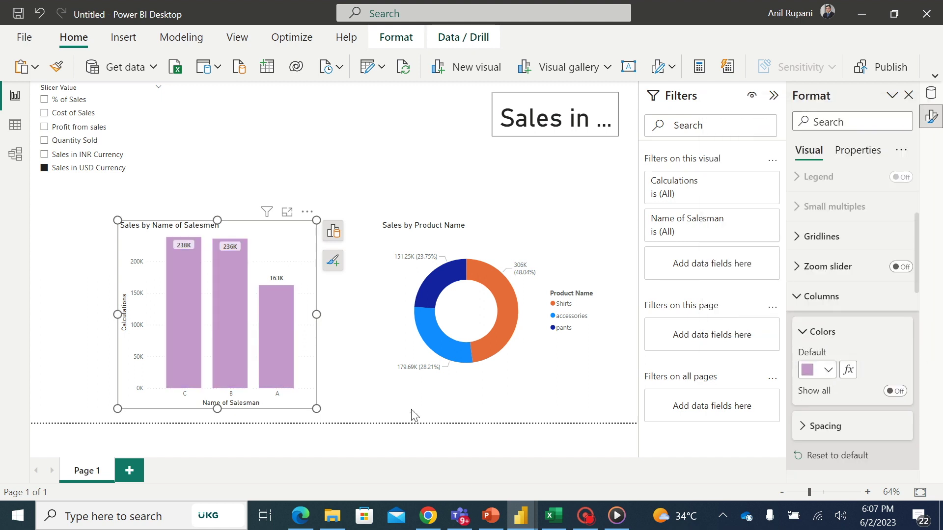
pyautogui.click(396, 444)
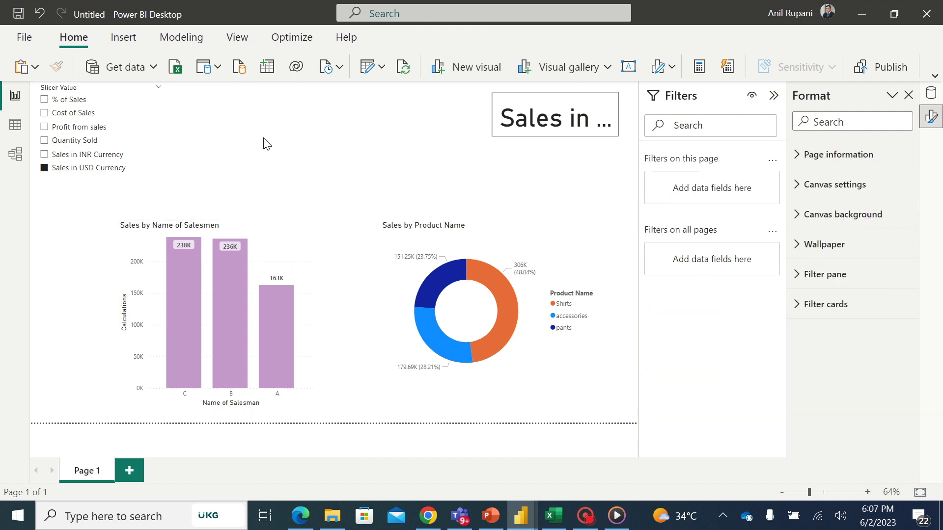
pyautogui.click(284, 256)
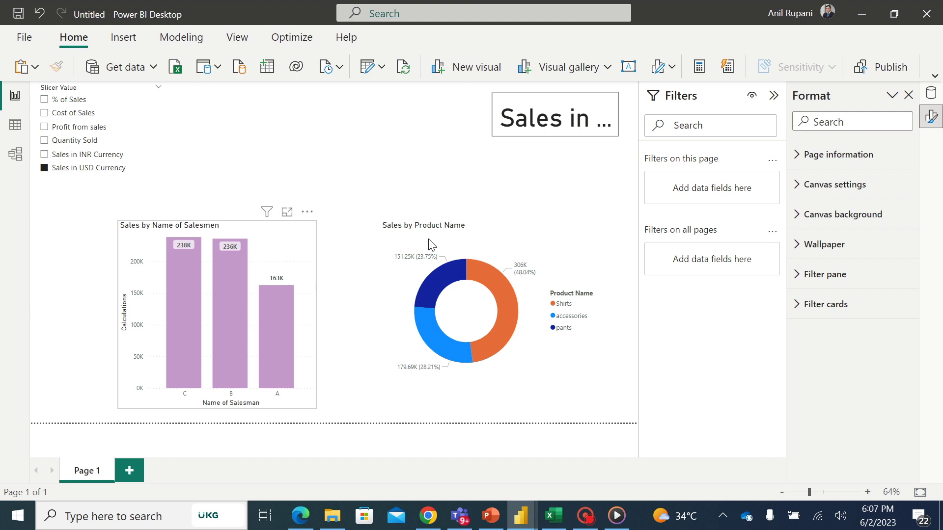
pyautogui.click(386, 163)
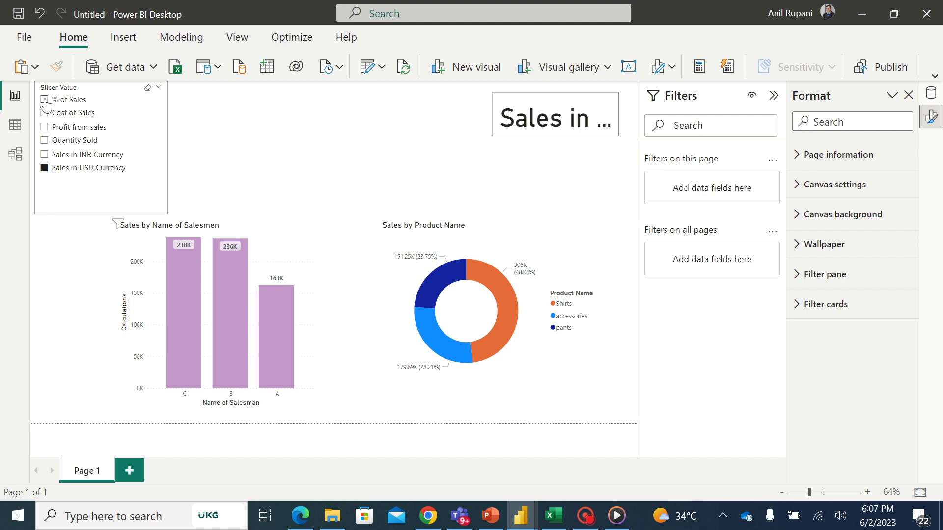
# Test the Slicer Value slicer with Sales in INR Currency, Sales in USD Currency, Quantity Sold, Profit from sales and Cost of Sales.
pyautogui.click(45, 155)
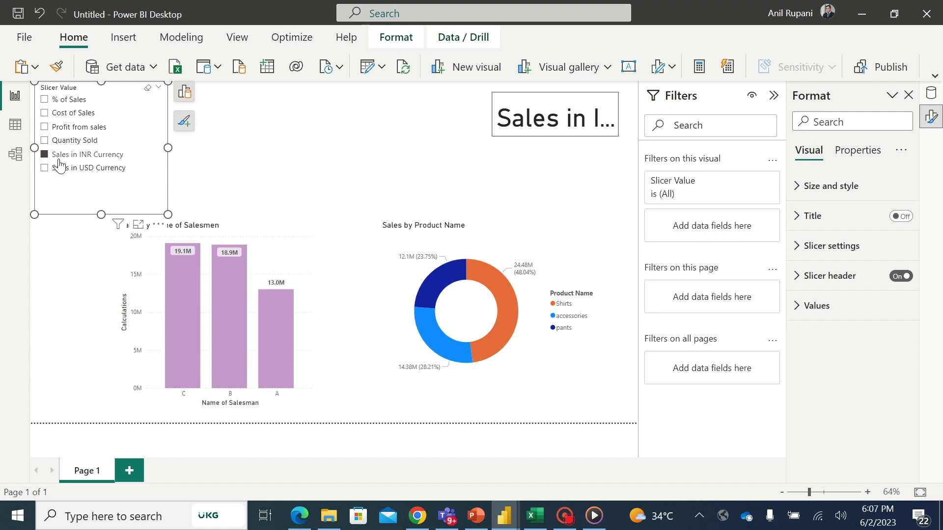
pyautogui.click(44, 168)
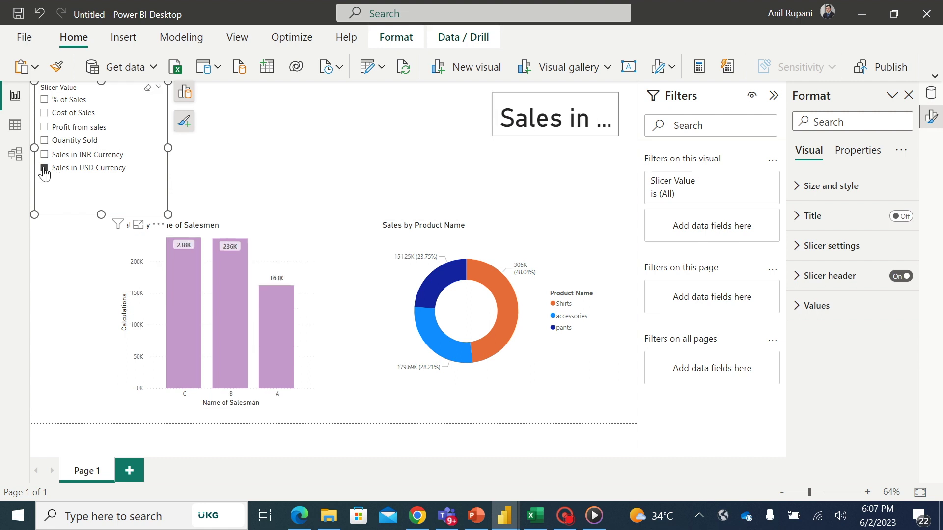
pyautogui.click(44, 140)
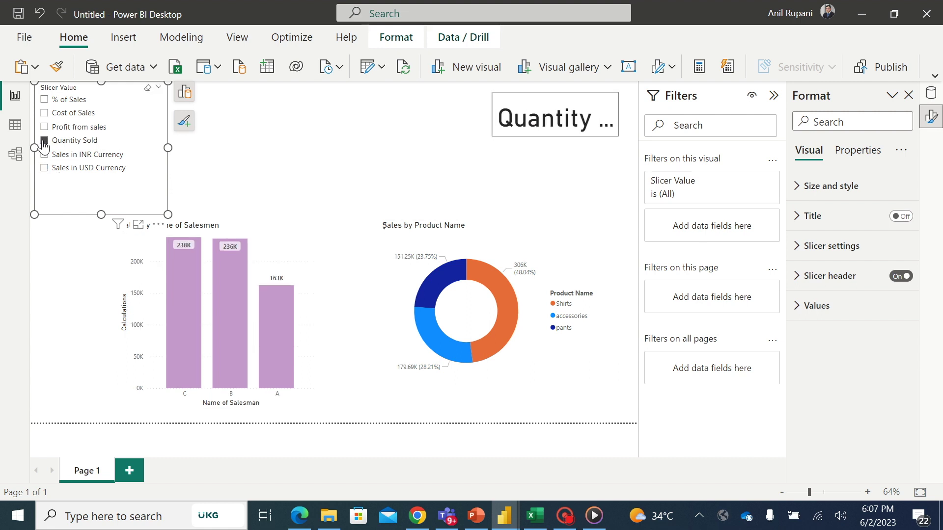
pyautogui.click(44, 127)
pyautogui.click(44, 113)
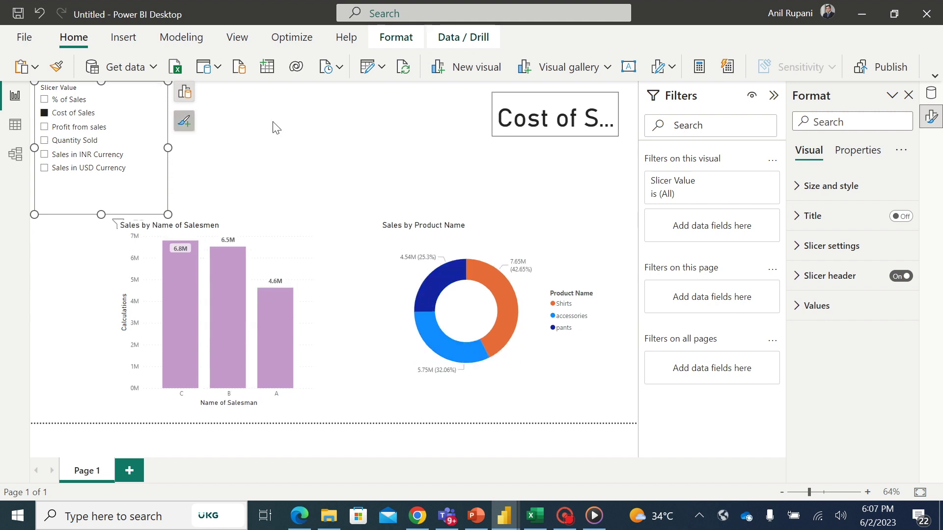
pyautogui.click(290, 133)
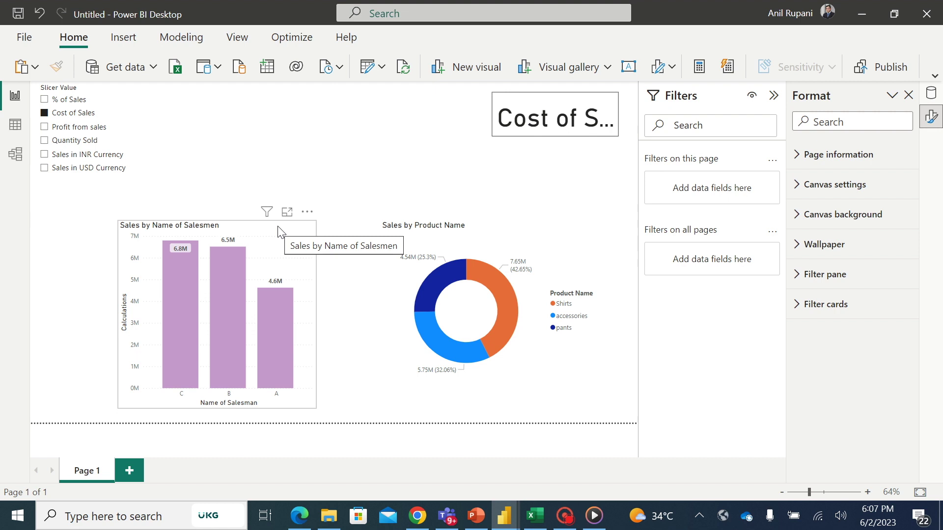
# Turn off the titles of the Sales by Name of Salesmen column chart and the Sales by Product Name donut chart.
pyautogui.click(279, 231)
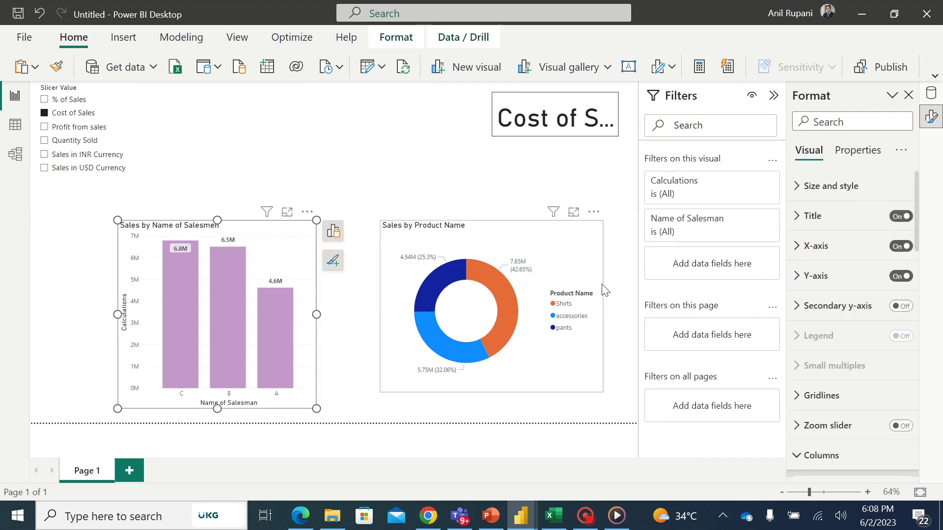
pyautogui.click(898, 217)
pyautogui.click(571, 235)
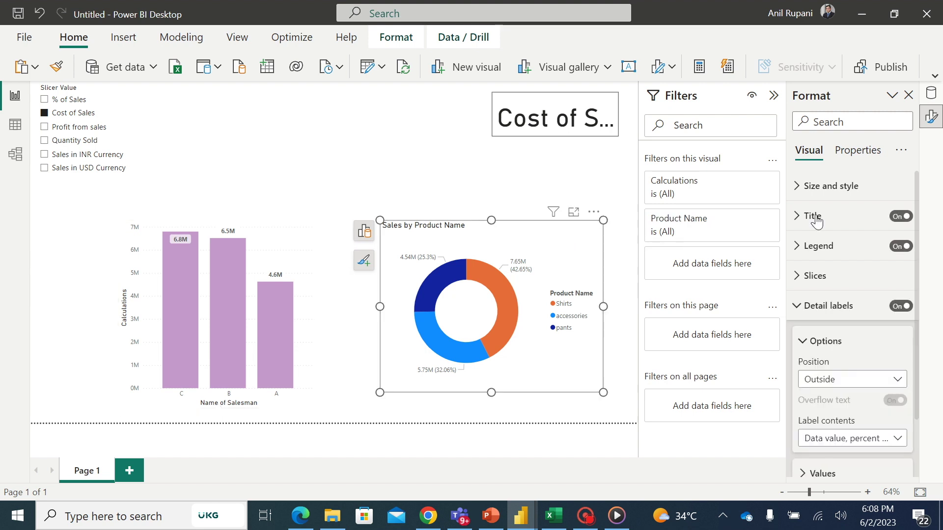
pyautogui.click(893, 219)
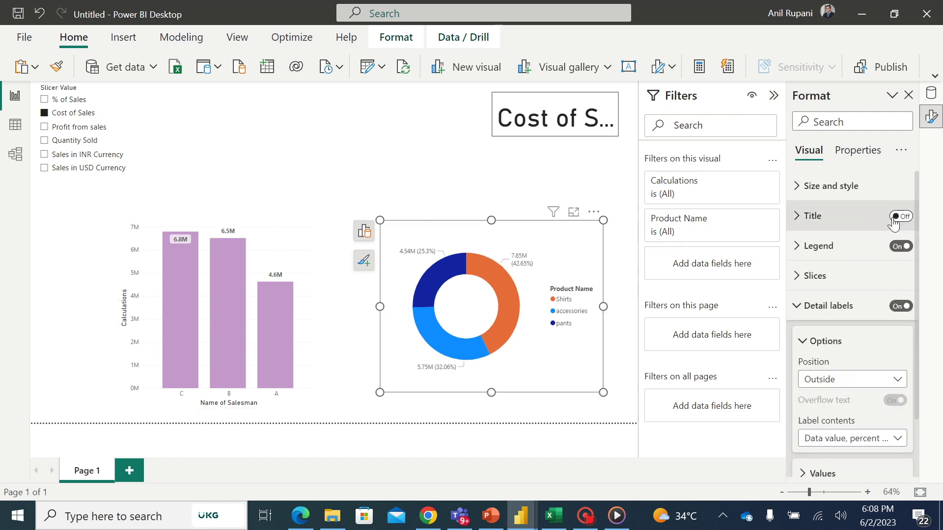
# Move the slicer value card just above the two charts, widen it across both and slightly reduce its height.
pyautogui.moveTo(563, 101); pyautogui.dragTo(340, 169)
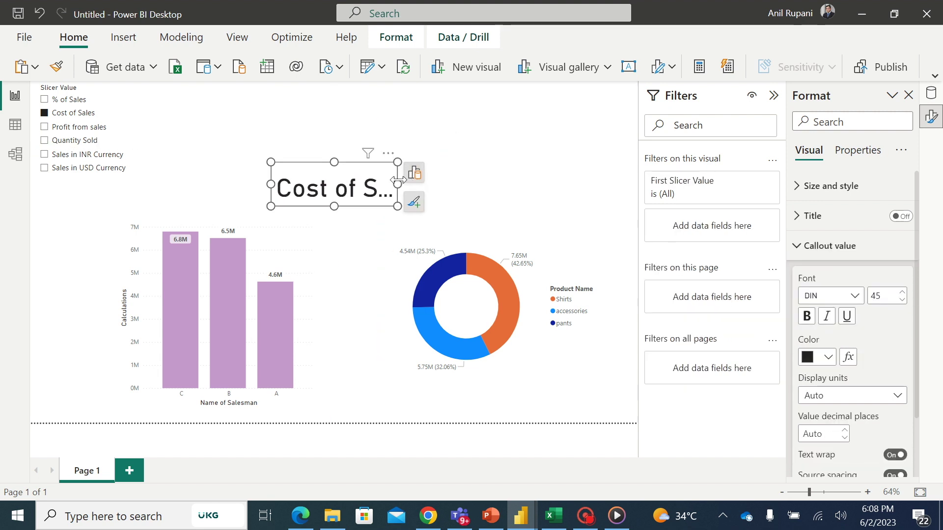
pyautogui.moveTo(398, 184); pyautogui.dragTo(569, 193)
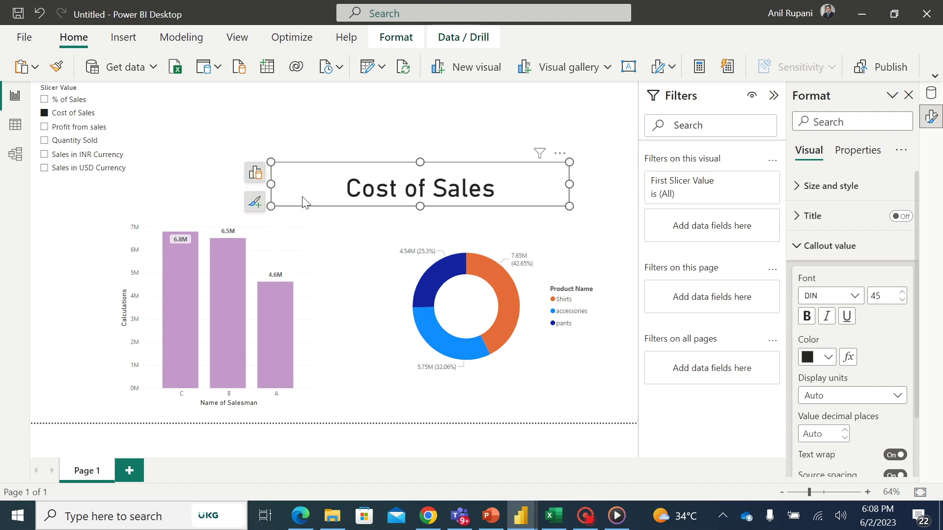
pyautogui.moveTo(270, 184); pyautogui.dragTo(137, 195)
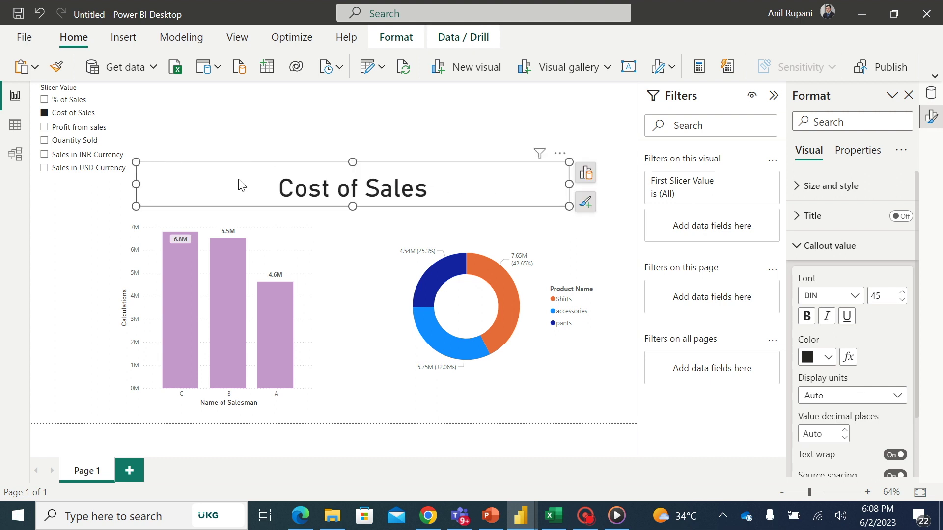
pyautogui.moveTo(353, 162); pyautogui.dragTo(352, 170)
pyautogui.click(391, 142)
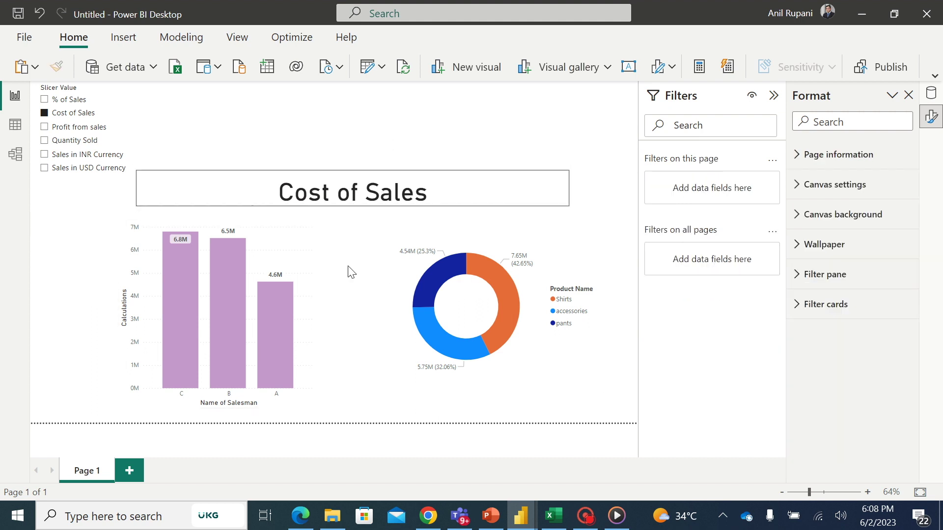
# Switch the slicer to Profit from sales and to Sales in USD Currency, and inspect the column values per salesman.
pyautogui.click(45, 128)
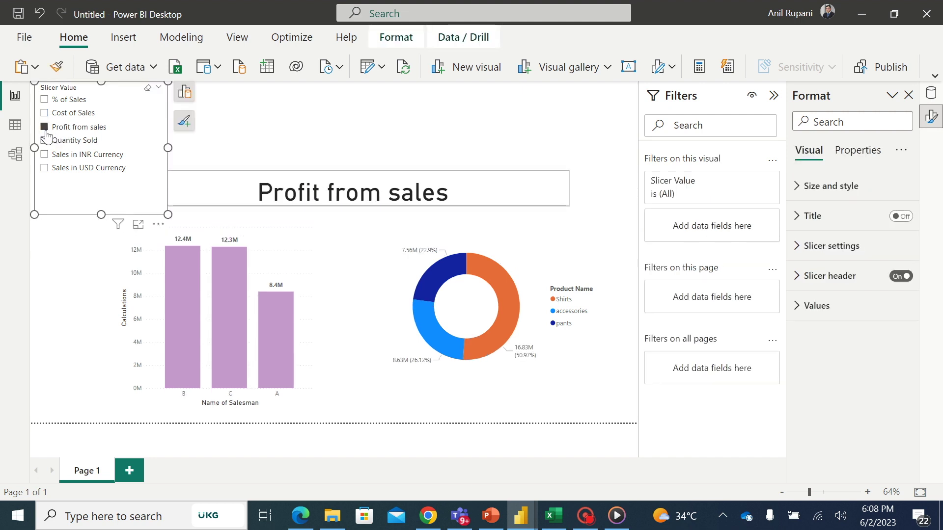
pyautogui.click(44, 168)
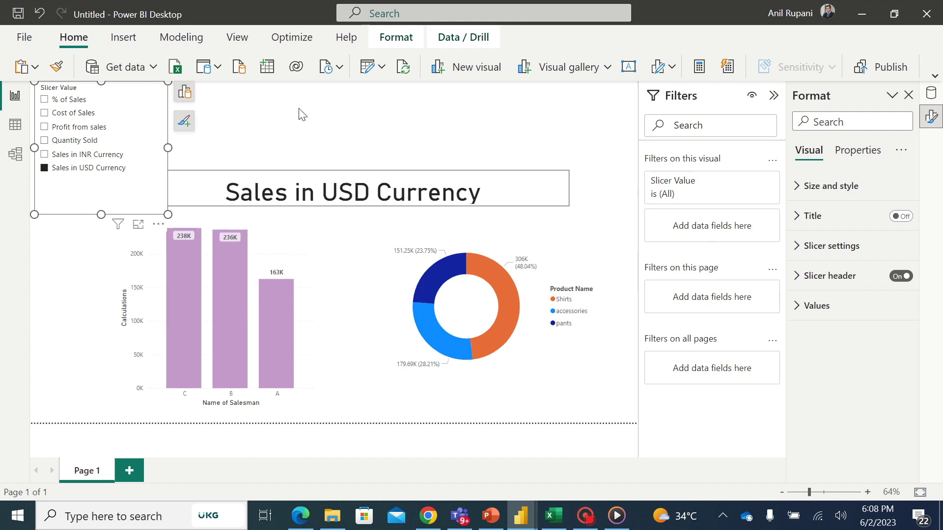
pyautogui.click(450, 131)
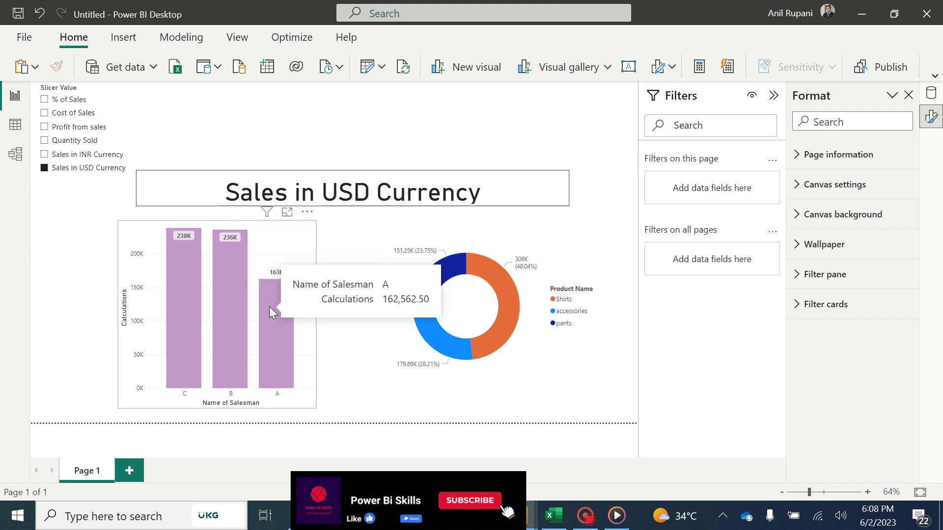
pyautogui.moveTo(233, 271)
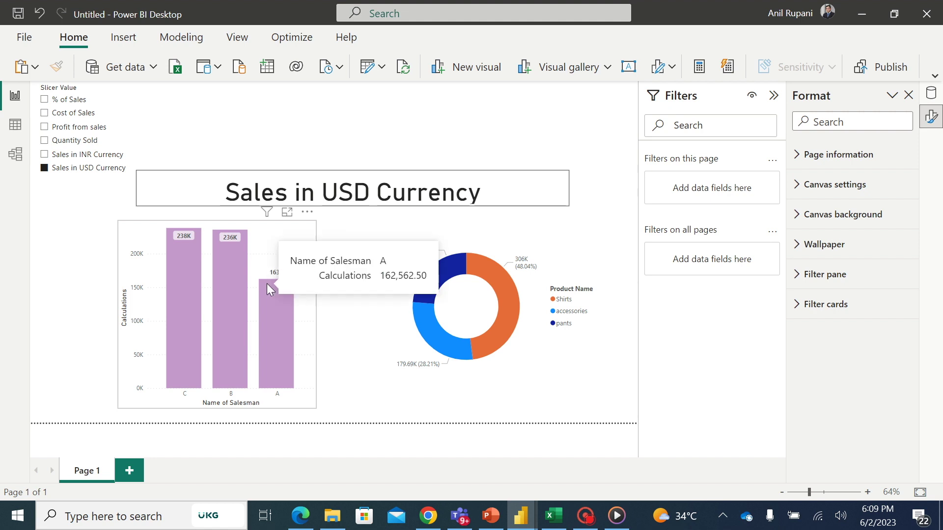
pyautogui.moveTo(242, 251)
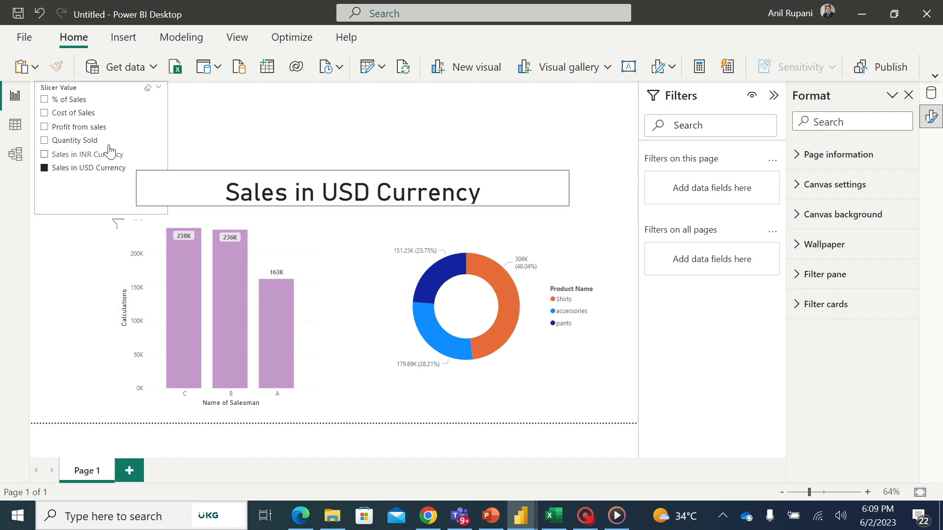
# Switch the slicer through % of Sales, Cost of Sales and Profit from sales, and inspect salesman C's column value.
pyautogui.click(44, 100)
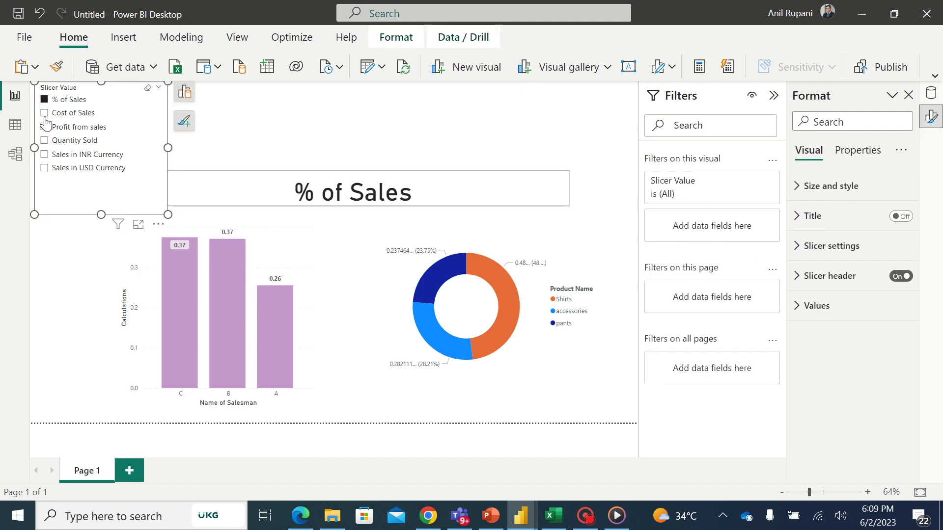
pyautogui.click(45, 114)
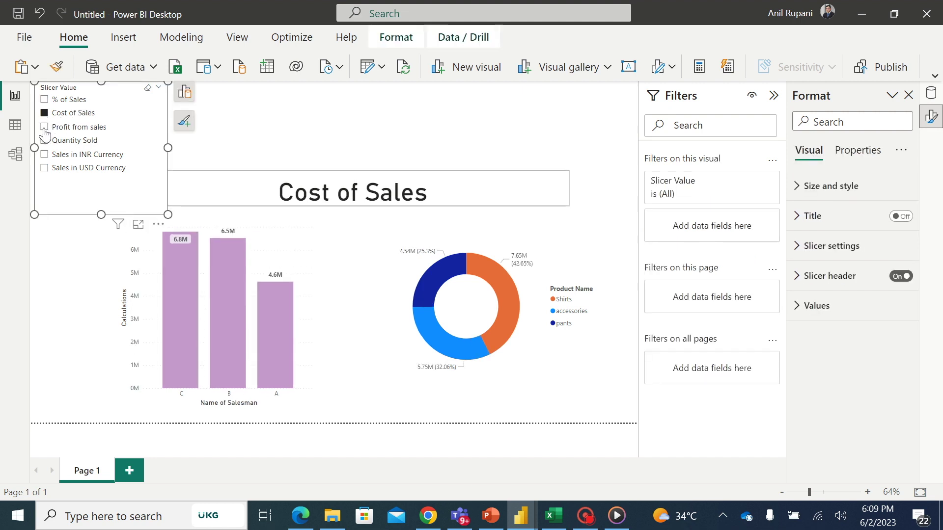
pyautogui.click(44, 127)
pyautogui.click(315, 122)
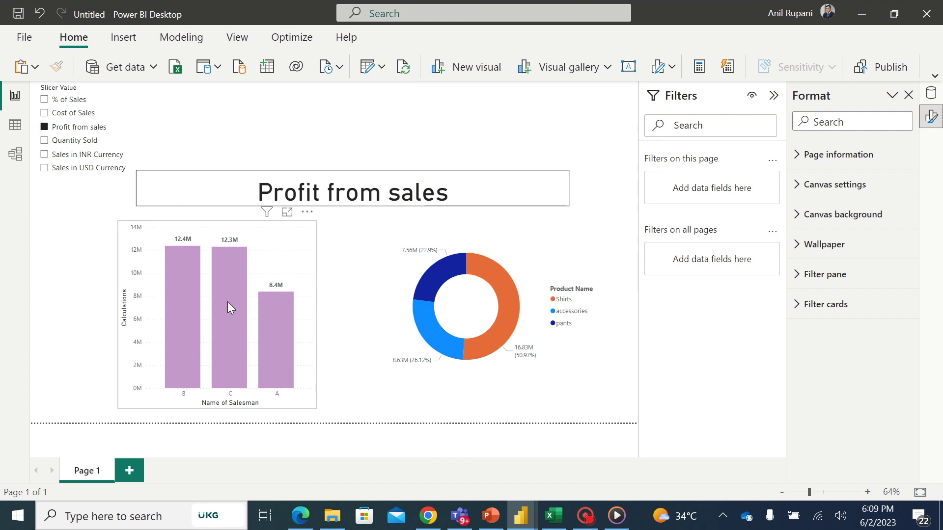
pyautogui.moveTo(228, 302)
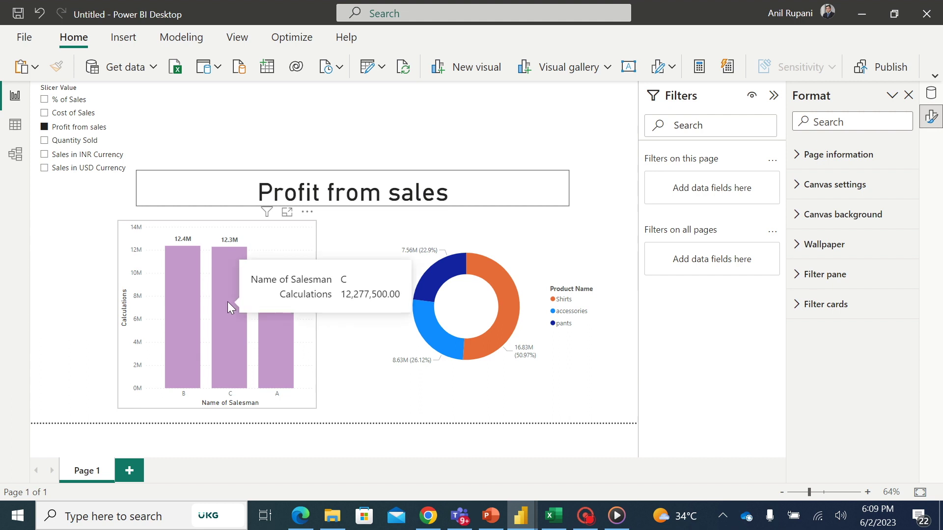